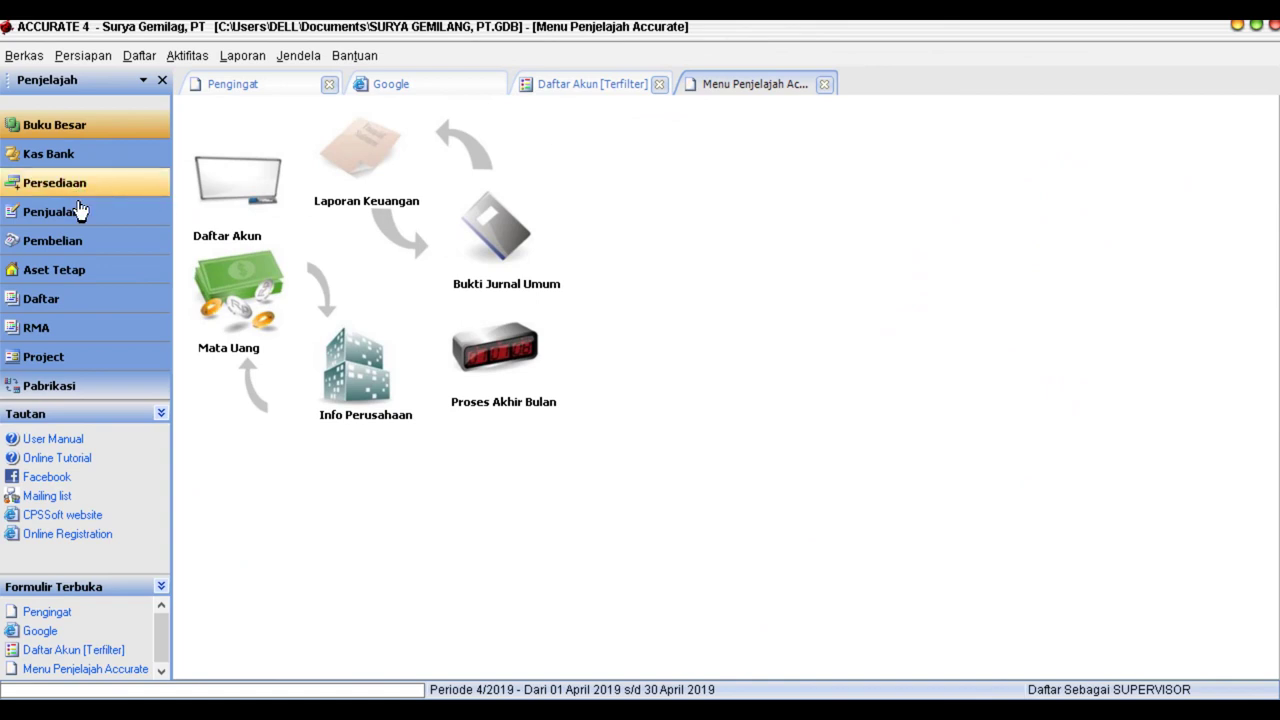
Start a new purchase payment for vendor PT. Medical Optic, paid from the Mandiri IDR bank account.
left_click(92, 250)
left_click(552, 386)
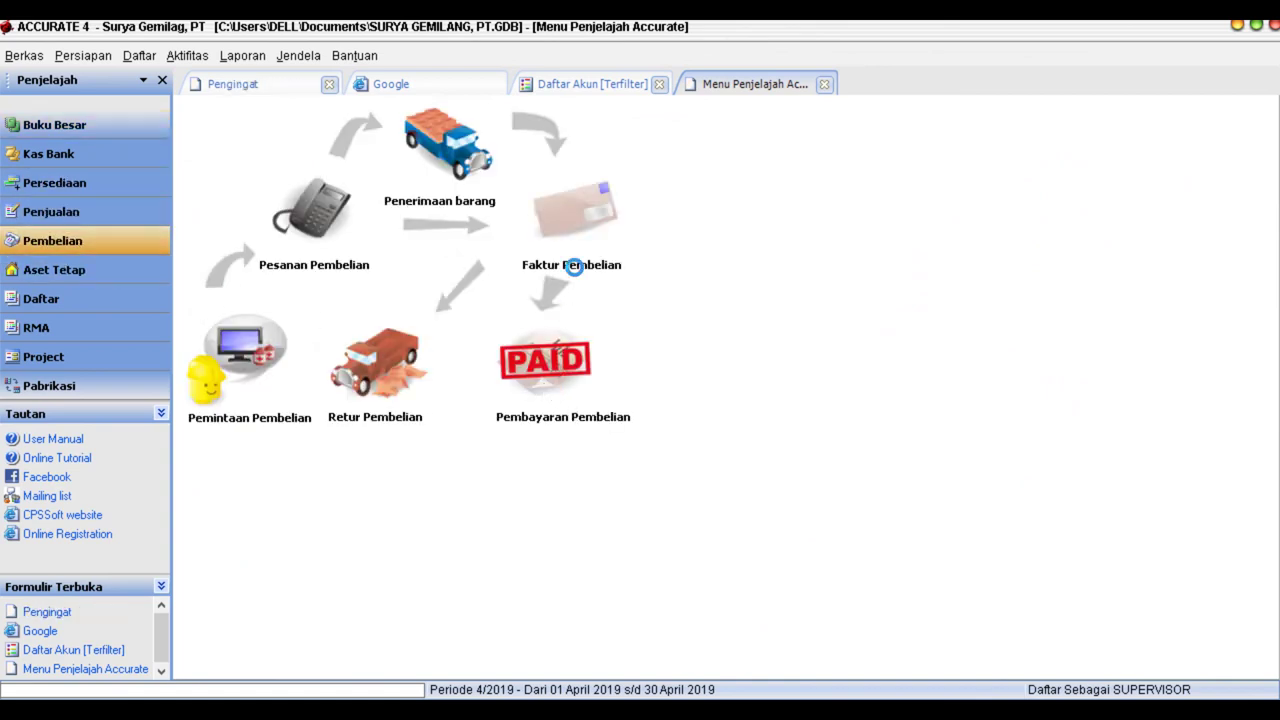
left_click(523, 176)
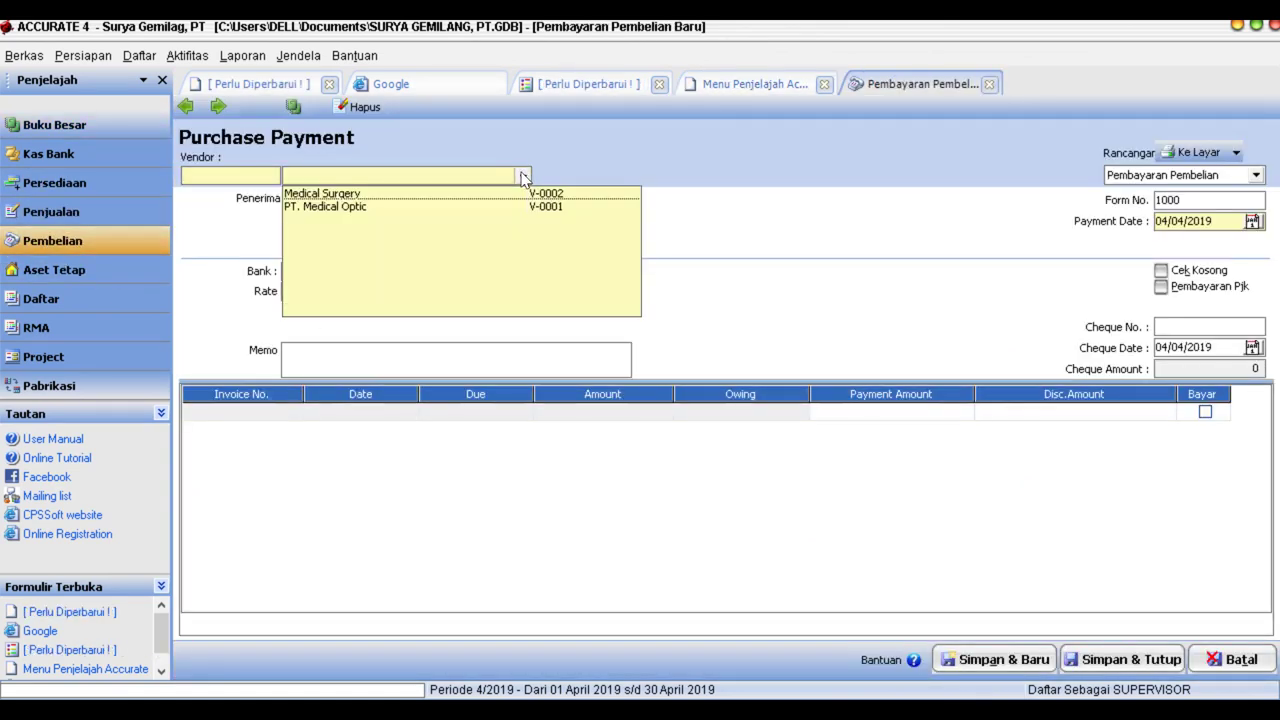
left_click(328, 207)
left_click(621, 272)
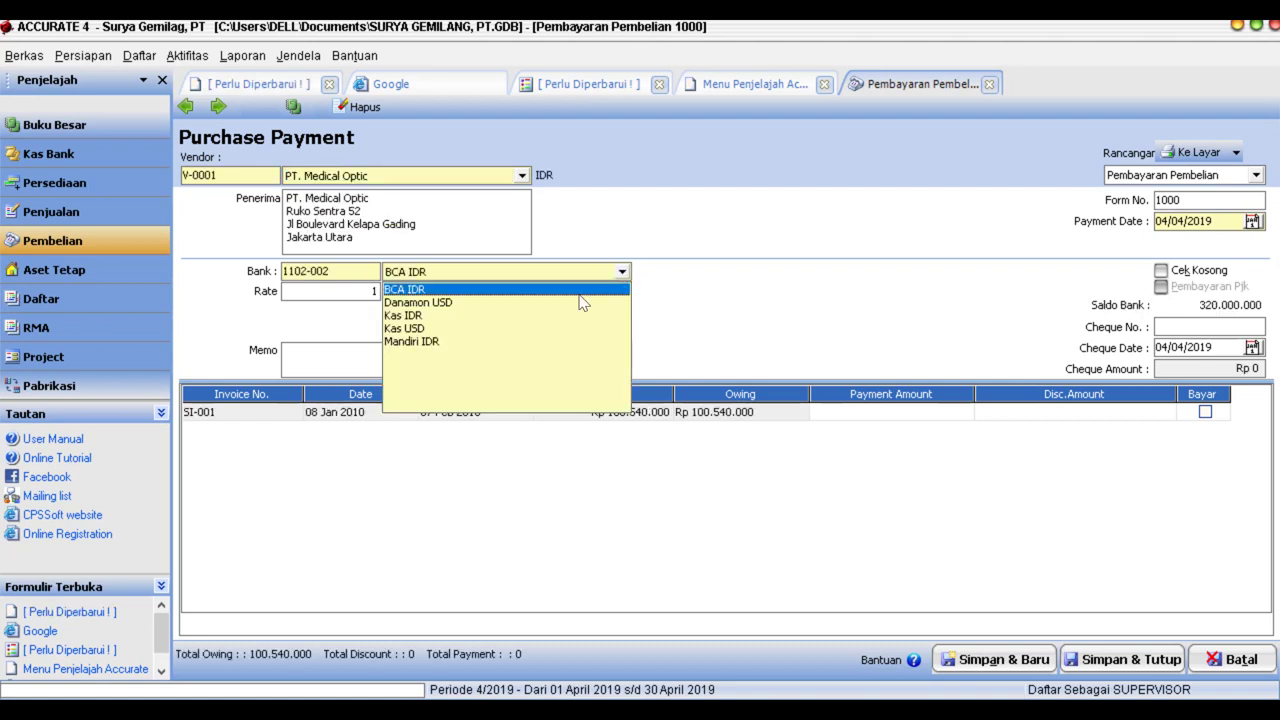
left_click(600, 341)
Set the payment date and the cheque date to 12/01/2010.
left_click(1221, 224)
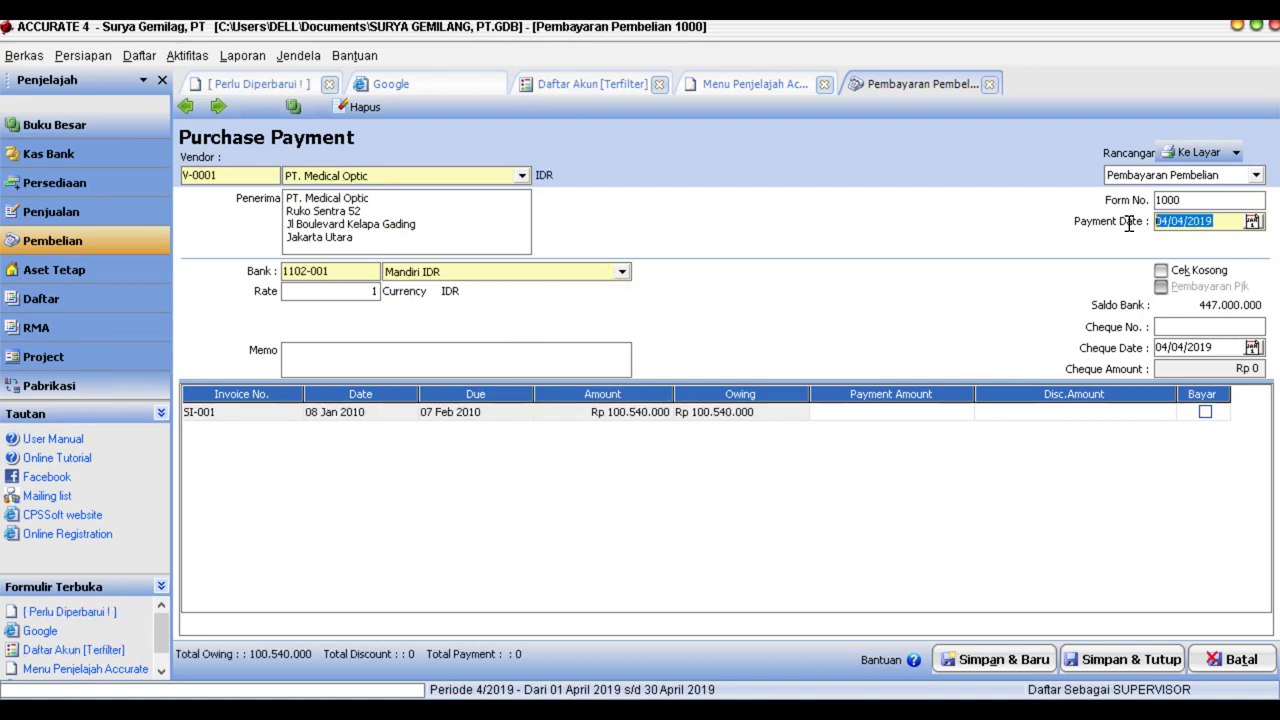
type("12/0")
key("BackSpace")
type("12/01")
left_click(1200, 349)
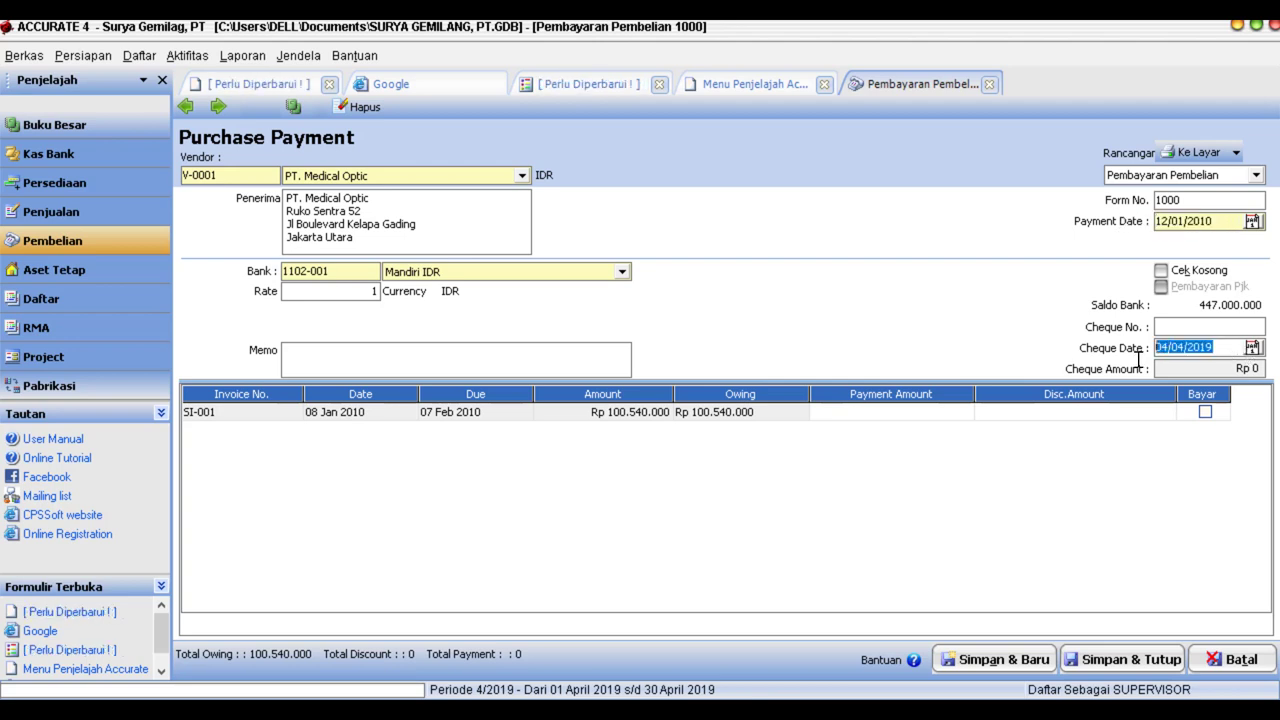
type("12/01/2010")
Copy the invoice number into the payment memo and complete it as "SI-001 | PT Medical Optic".
left_click(255, 414)
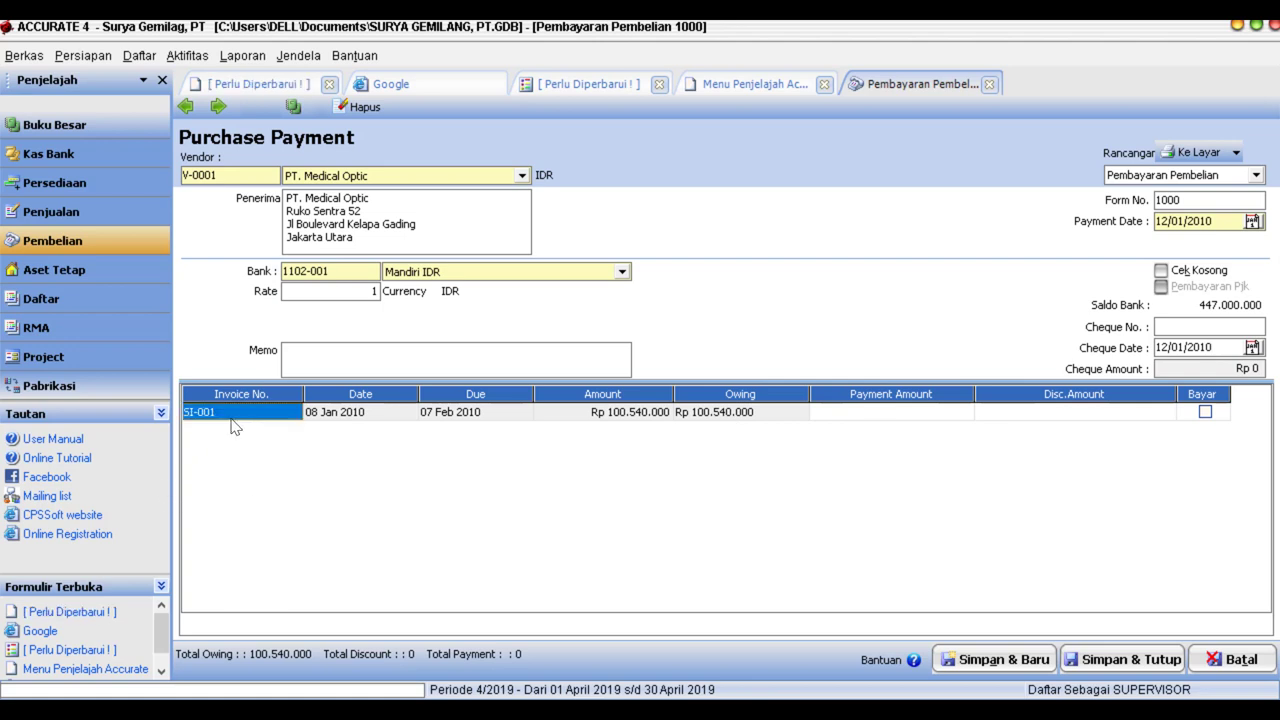
left_click(235, 414)
left_click_drag(216, 412, 150, 420)
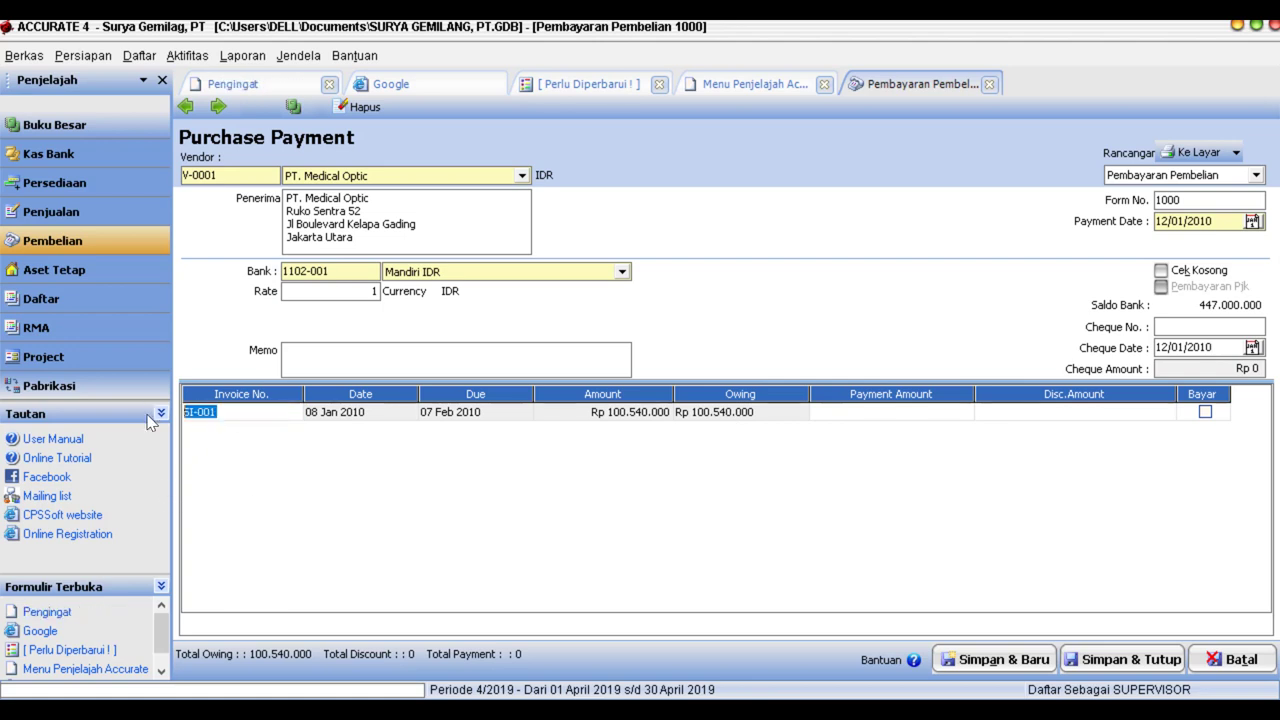
left_click(314, 361)
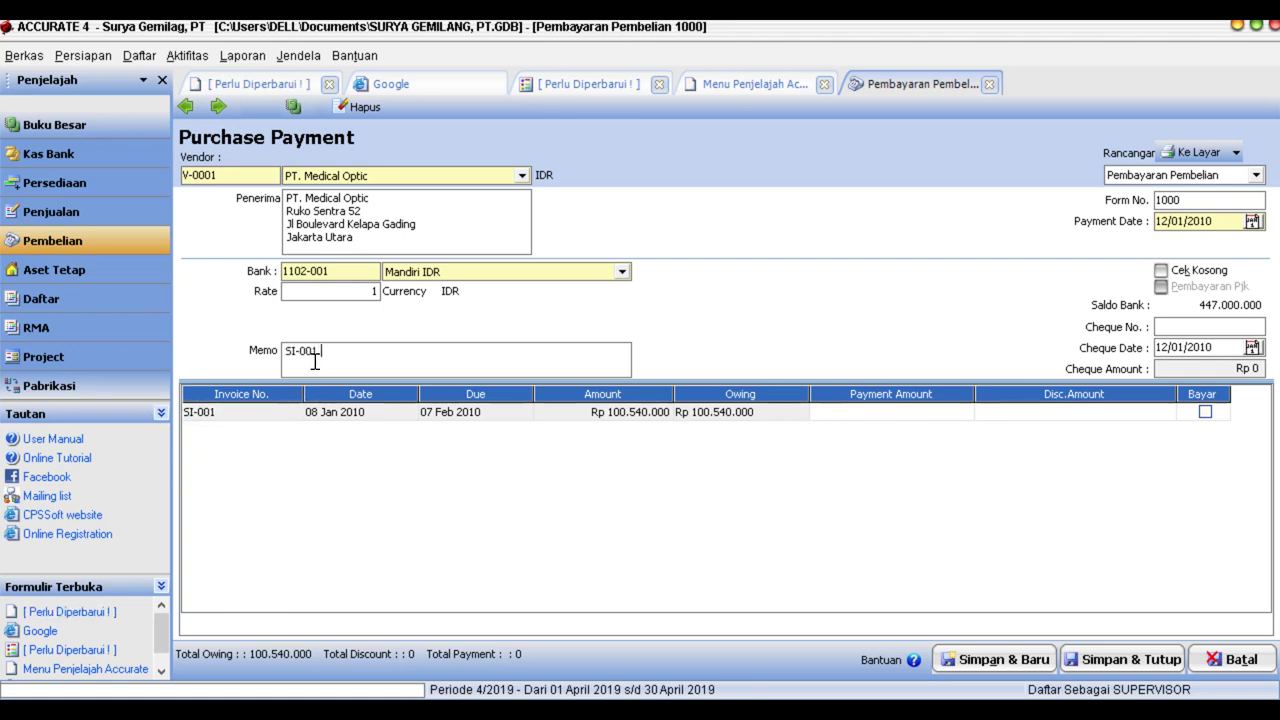
type("| PT Medi")
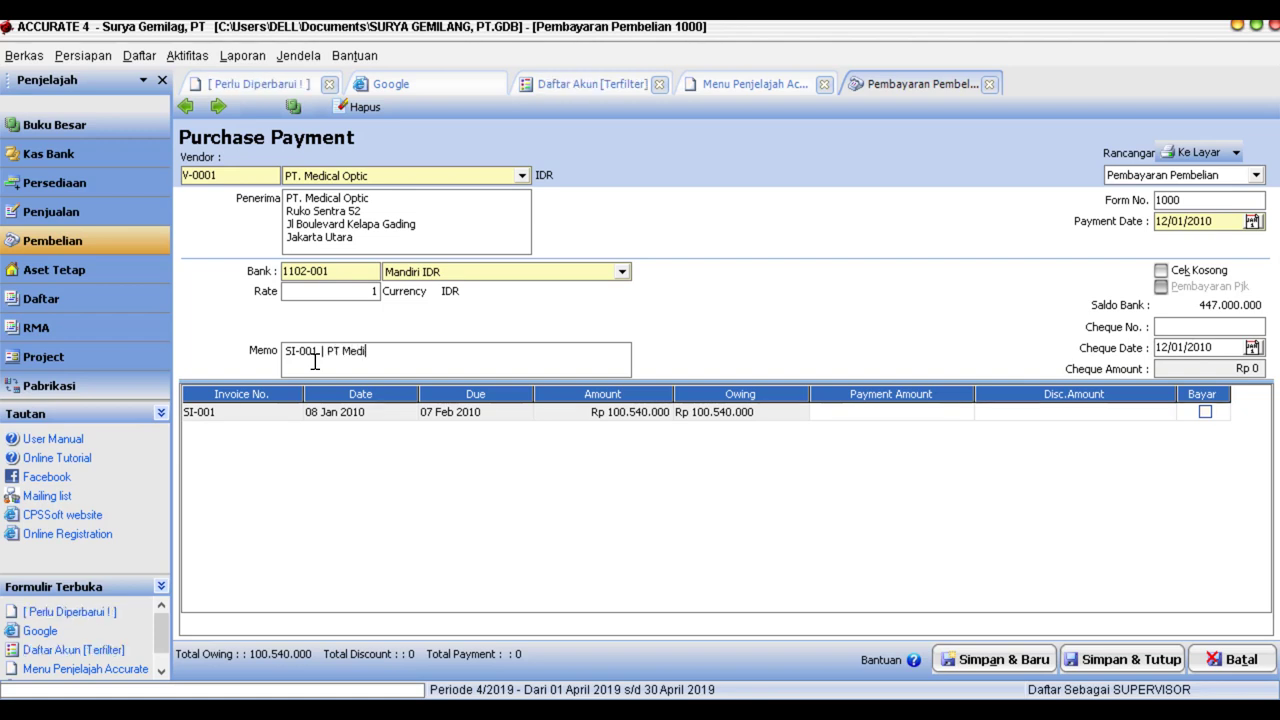
type("cal Optic")
Mark invoice SI-001 for payment, then save and close the purchase payment.
left_click(1204, 413)
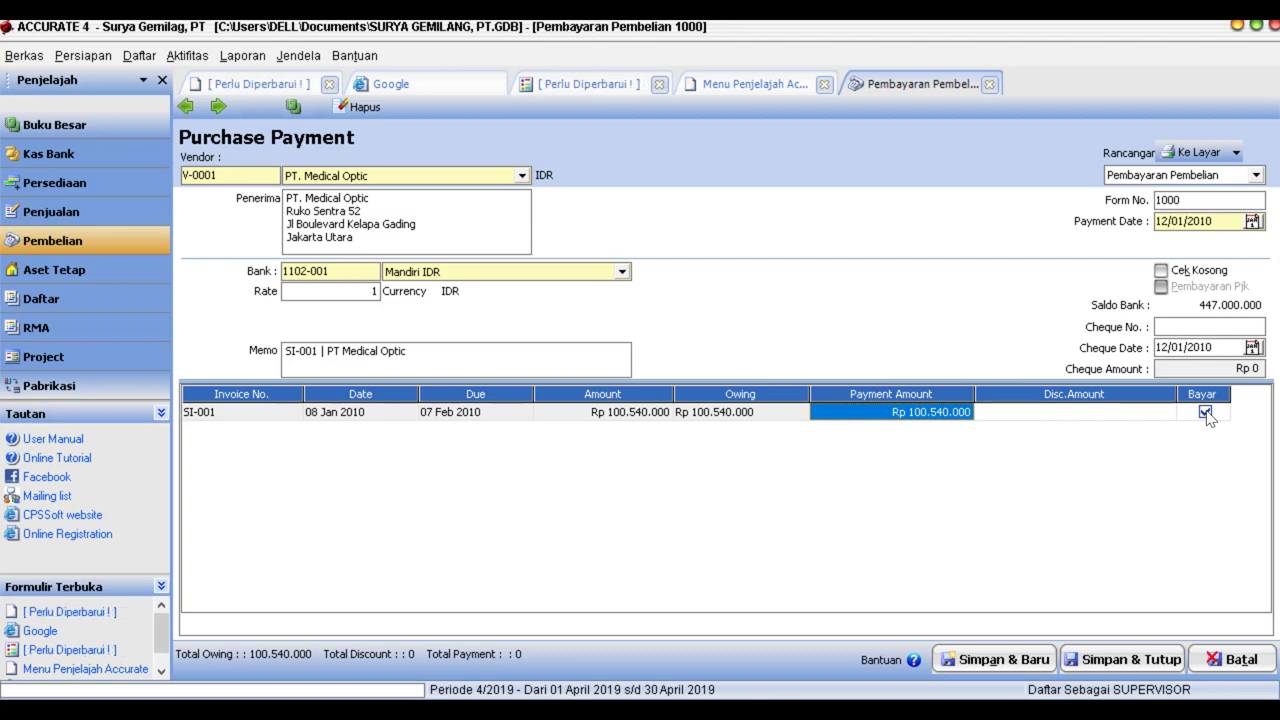
left_click(1165, 674)
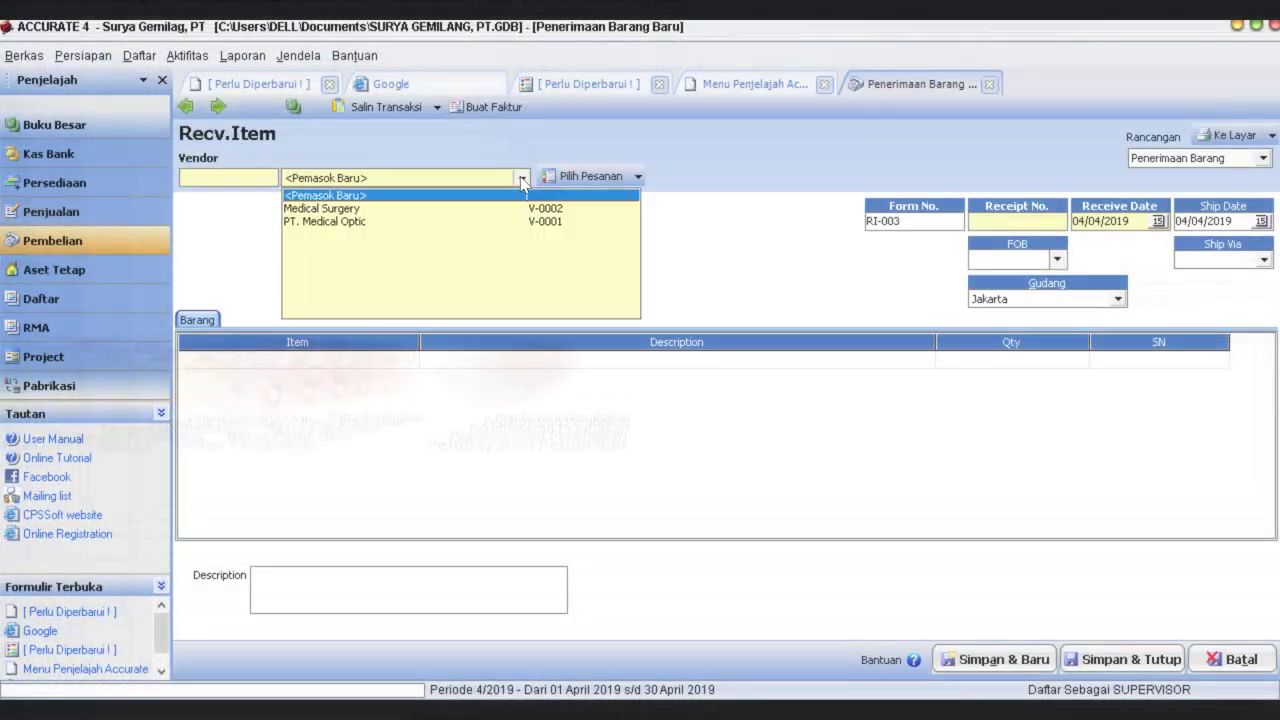
Set the item receipt's vendor to Medical Surgery, receipt number to 1410 and receive date to 14/01/2010.
left_click(352, 210)
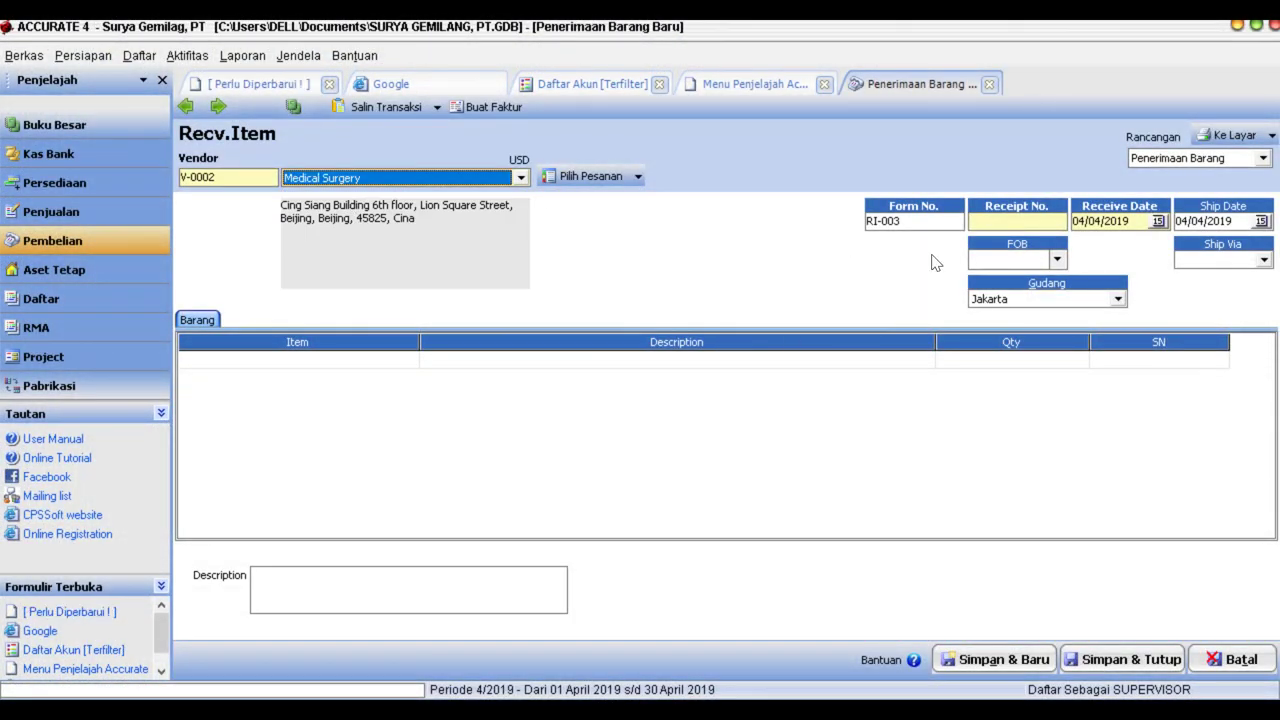
left_click(981, 222)
type("1410")
key("Tab")
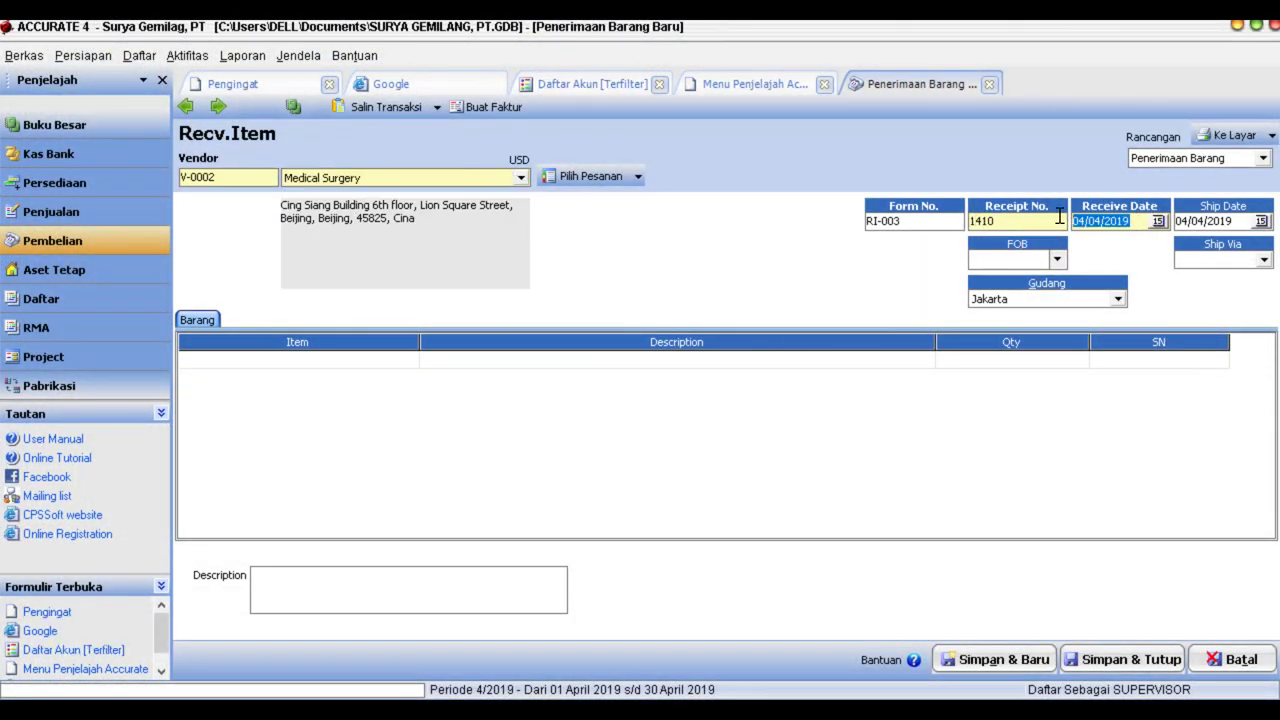
type("14/01/2010")
Load the items of Medical Surgery's purchase order into the item receipt.
left_click(637, 176)
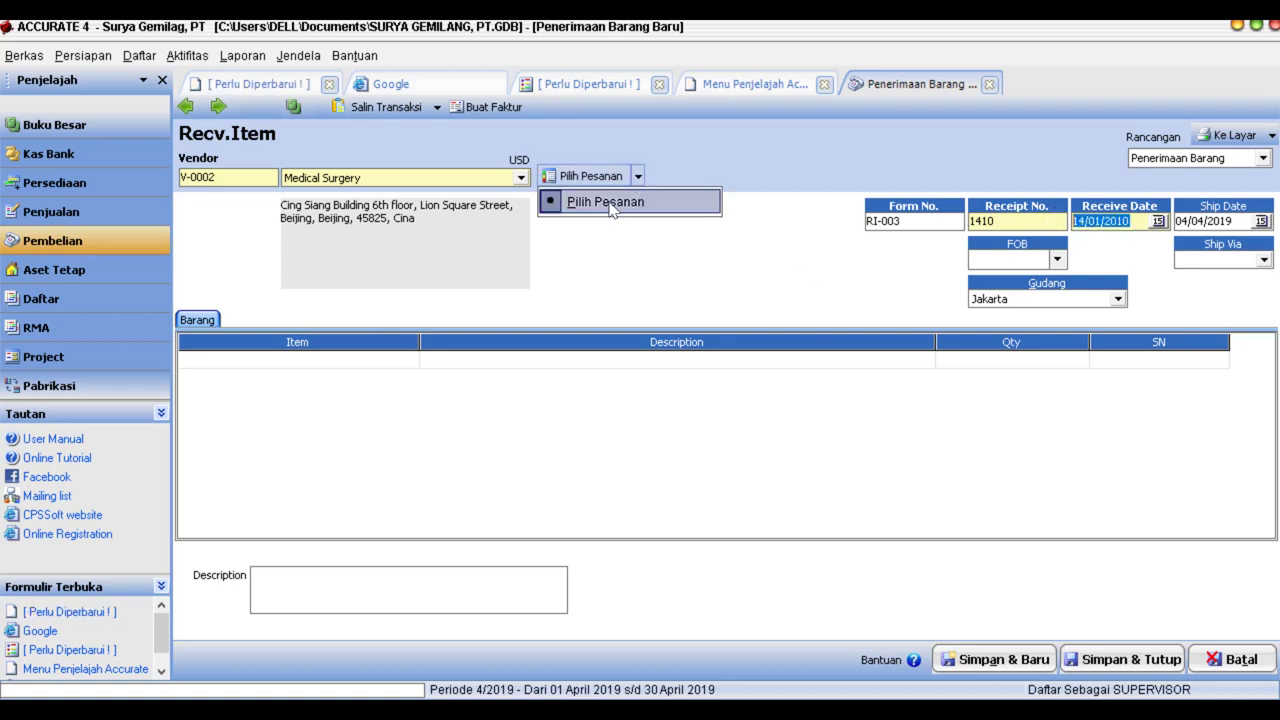
left_click(590, 199)
left_click(651, 489)
left_click(1093, 224)
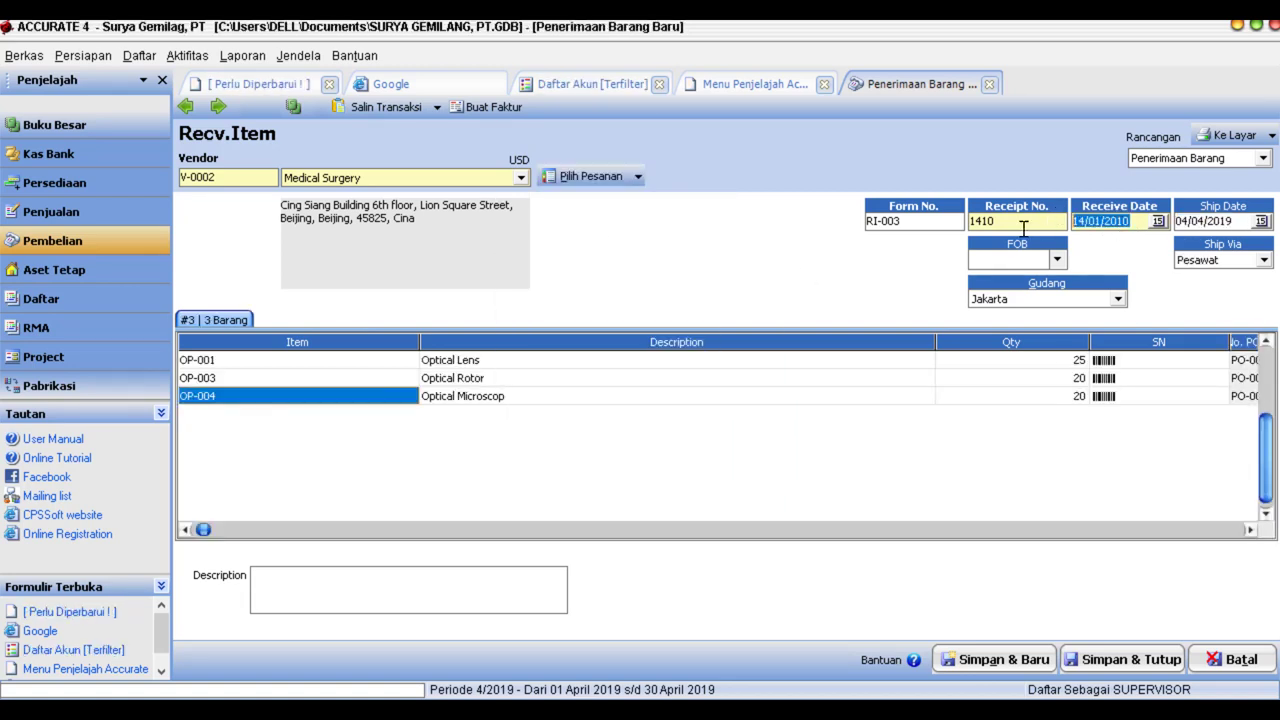
key("Tab")
Create a purchase invoice from the receipt at USD rate 9500, with invoice number SI1234 and date 14/01/2010, then save and close it.
left_click(487, 106)
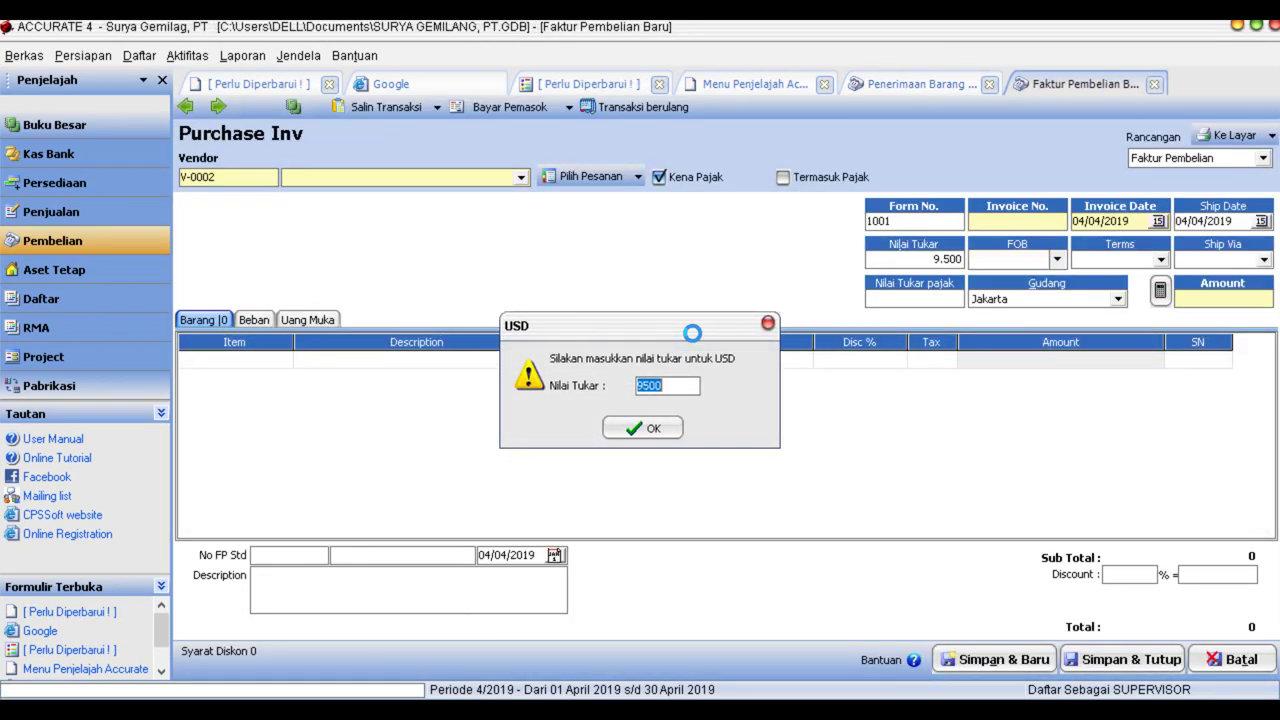
key("Return")
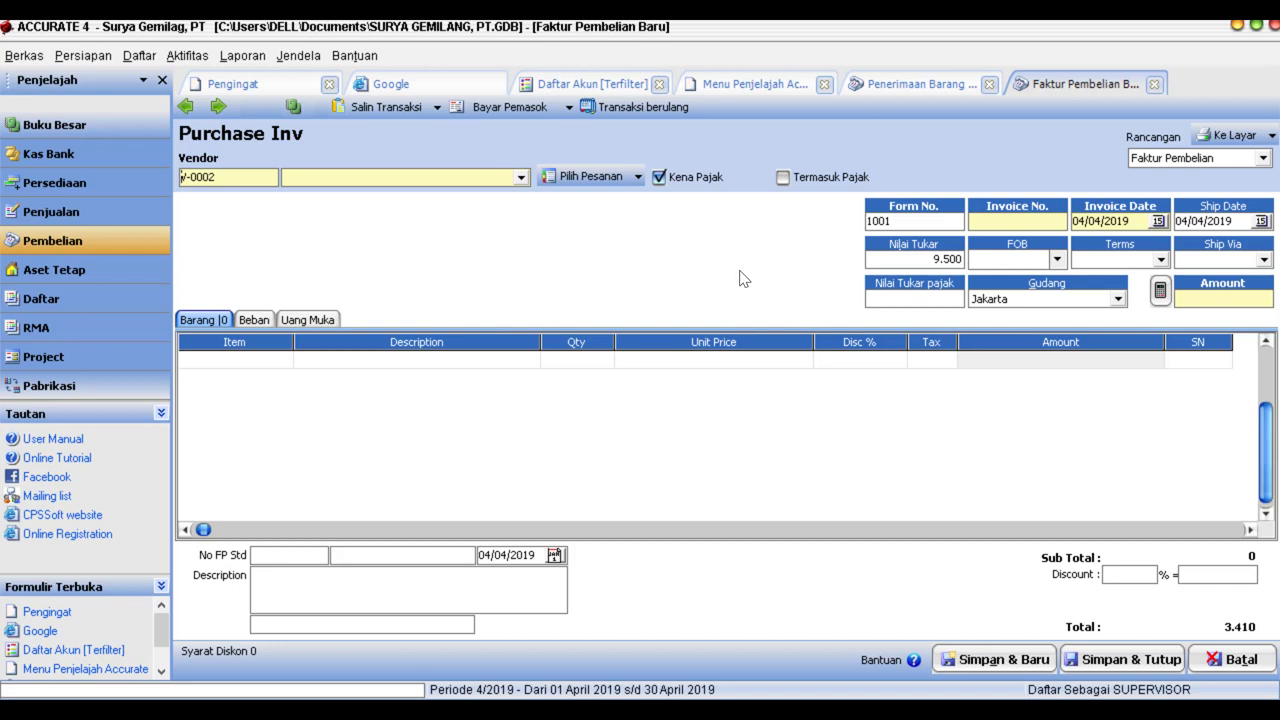
left_click(1010, 224)
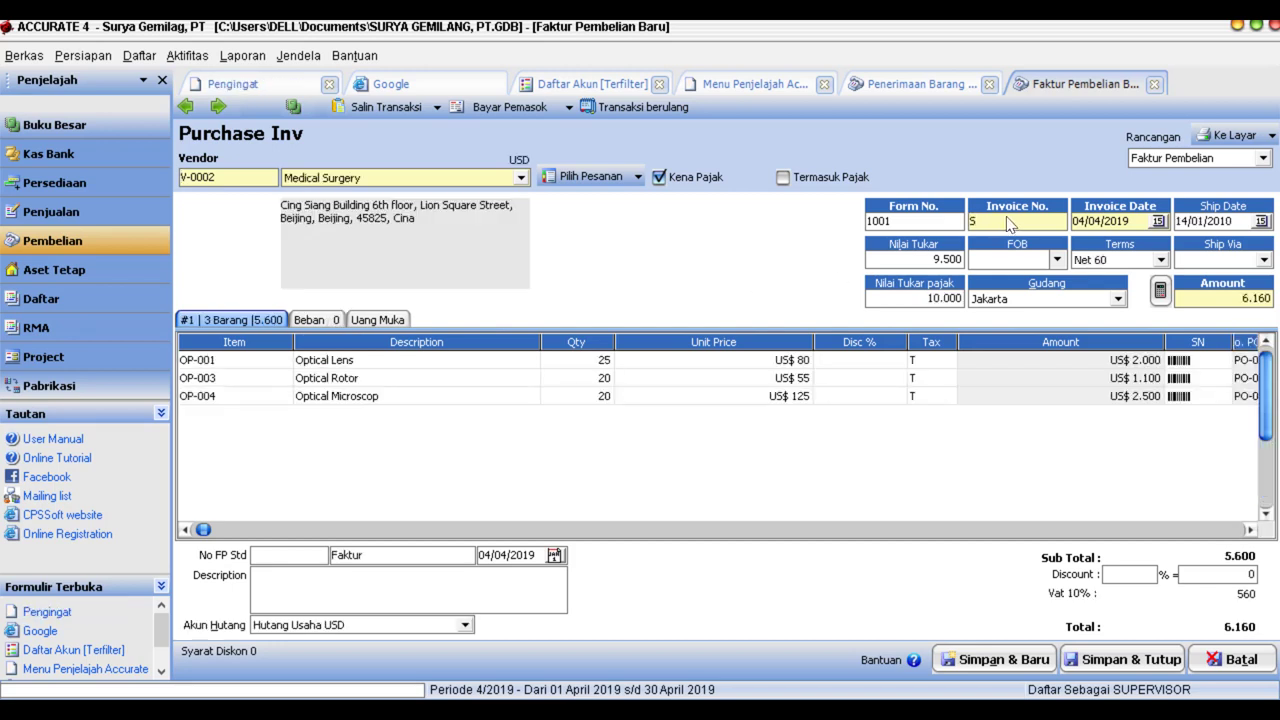
type("SI1234")
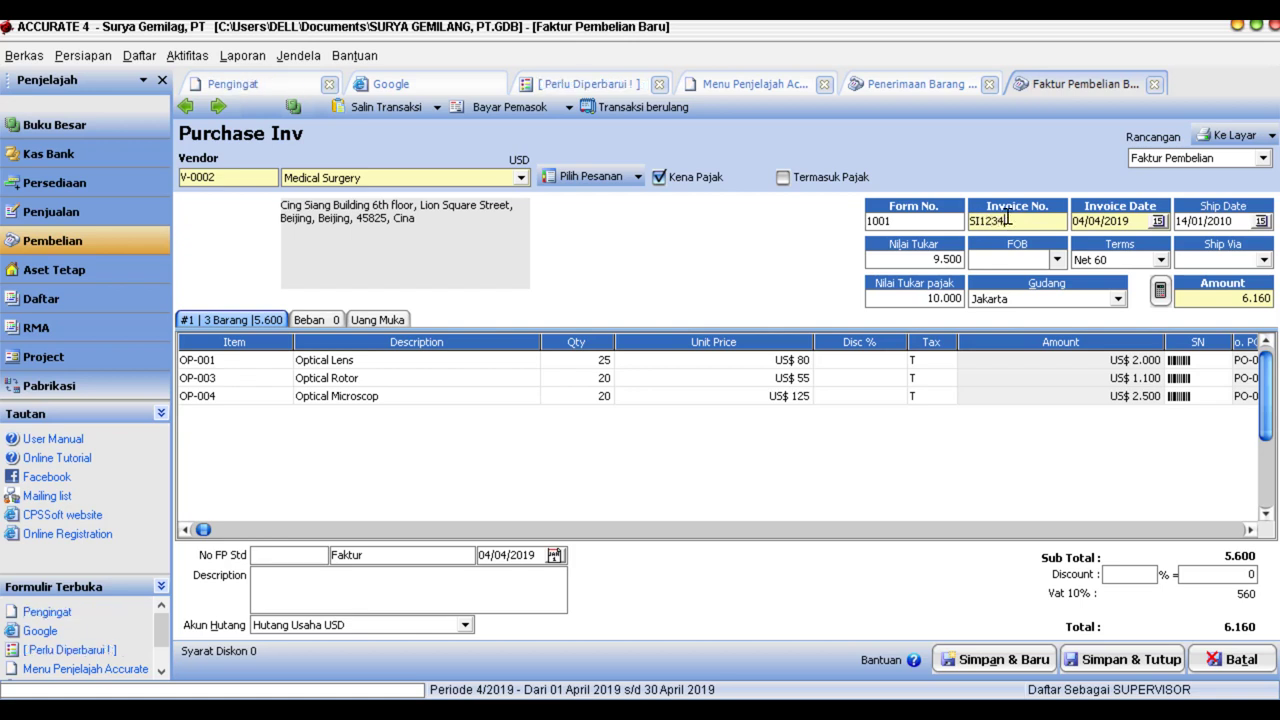
key("Tab")
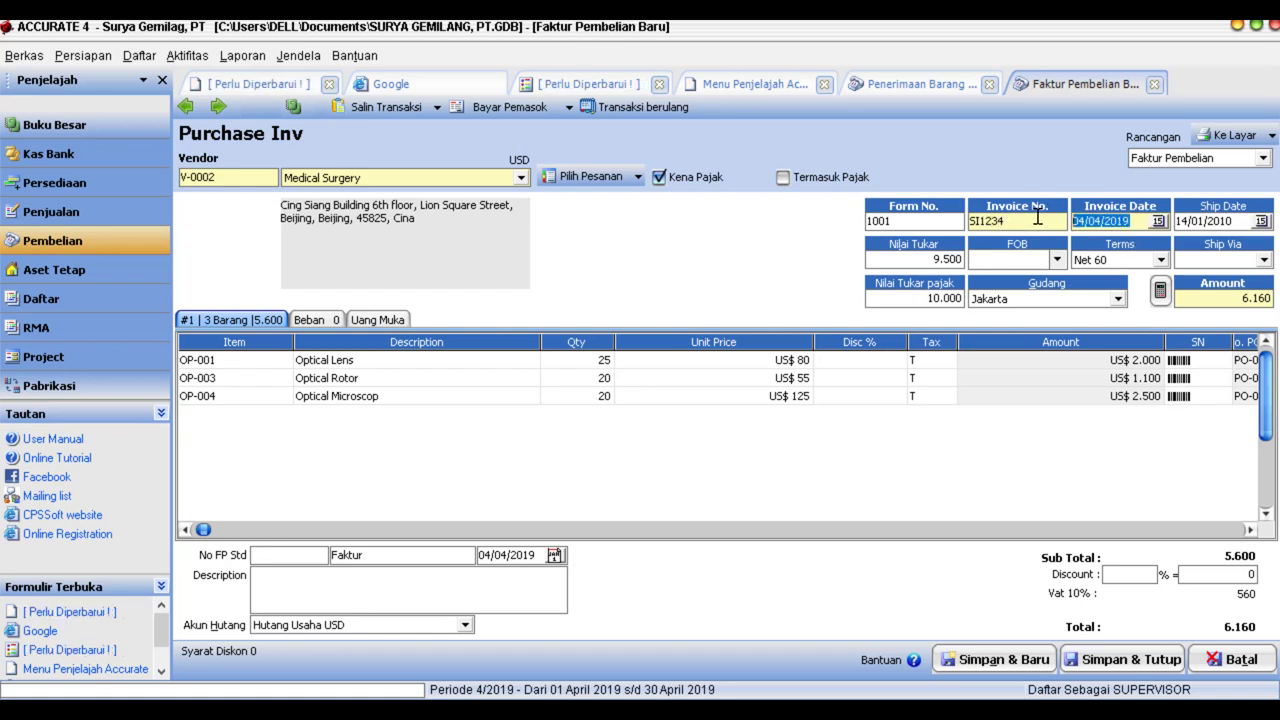
type("14/01/2010")
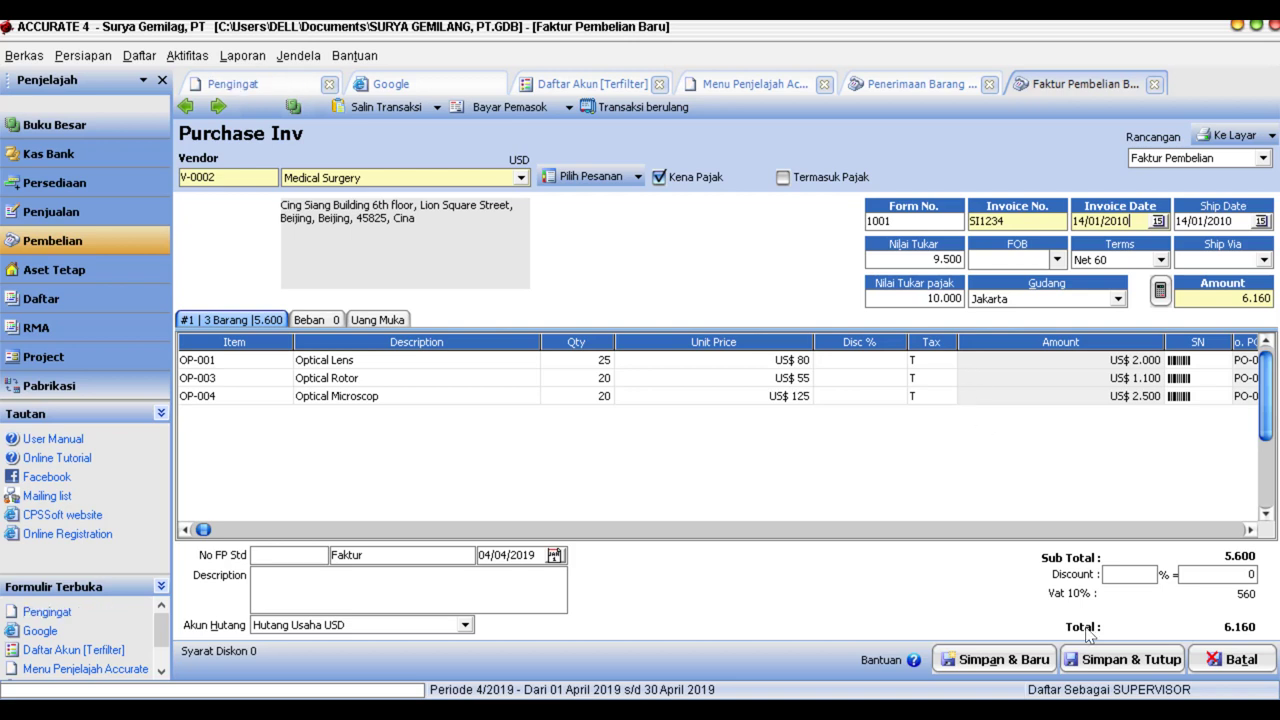
left_click(1131, 667)
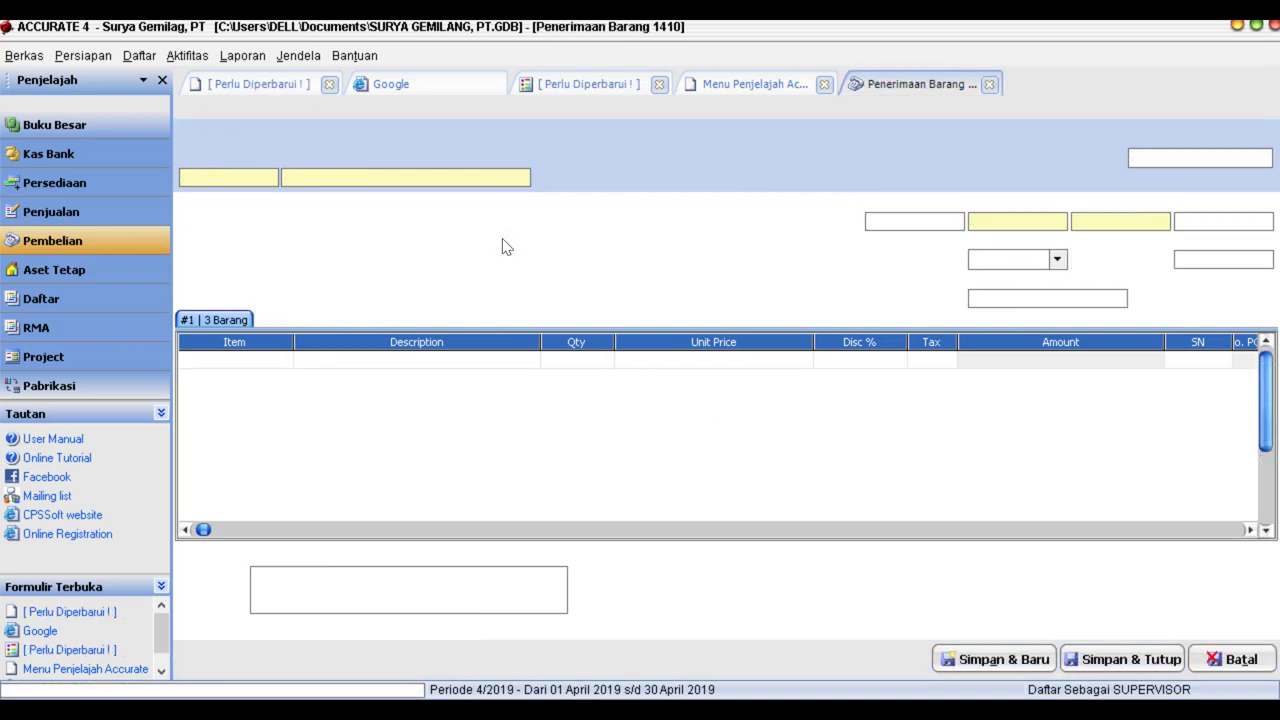
Start a new sales order for customer RS Hasan Sadikin.
left_click(117, 221)
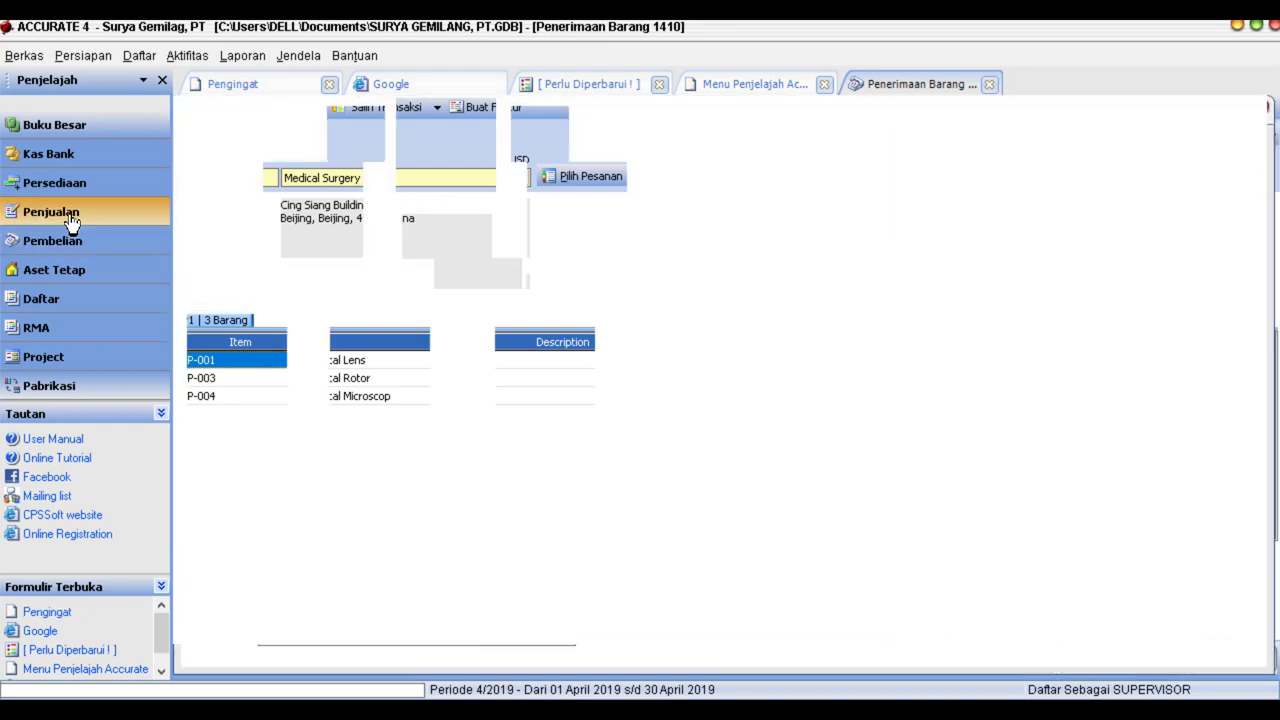
left_click(305, 213)
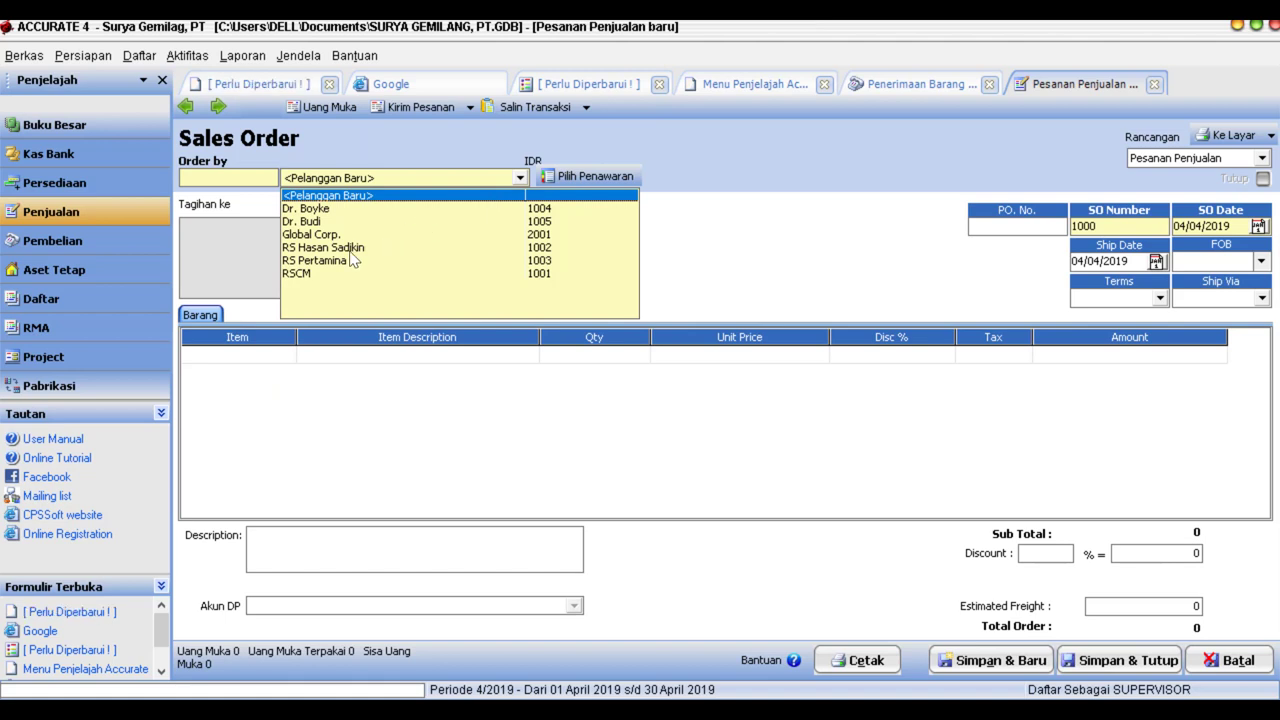
left_click(480, 247)
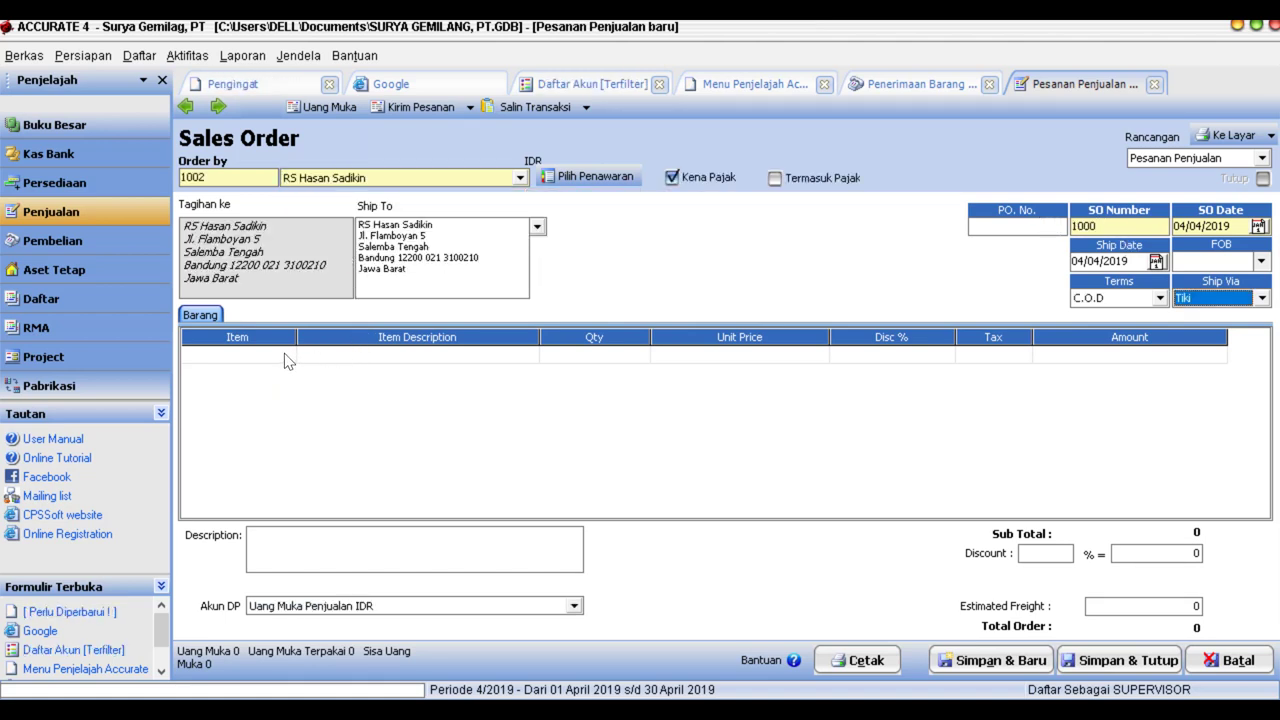
Set the sales order date and ship date to 15/01/2010 and the terms to Net 30.
left_click(1215, 226)
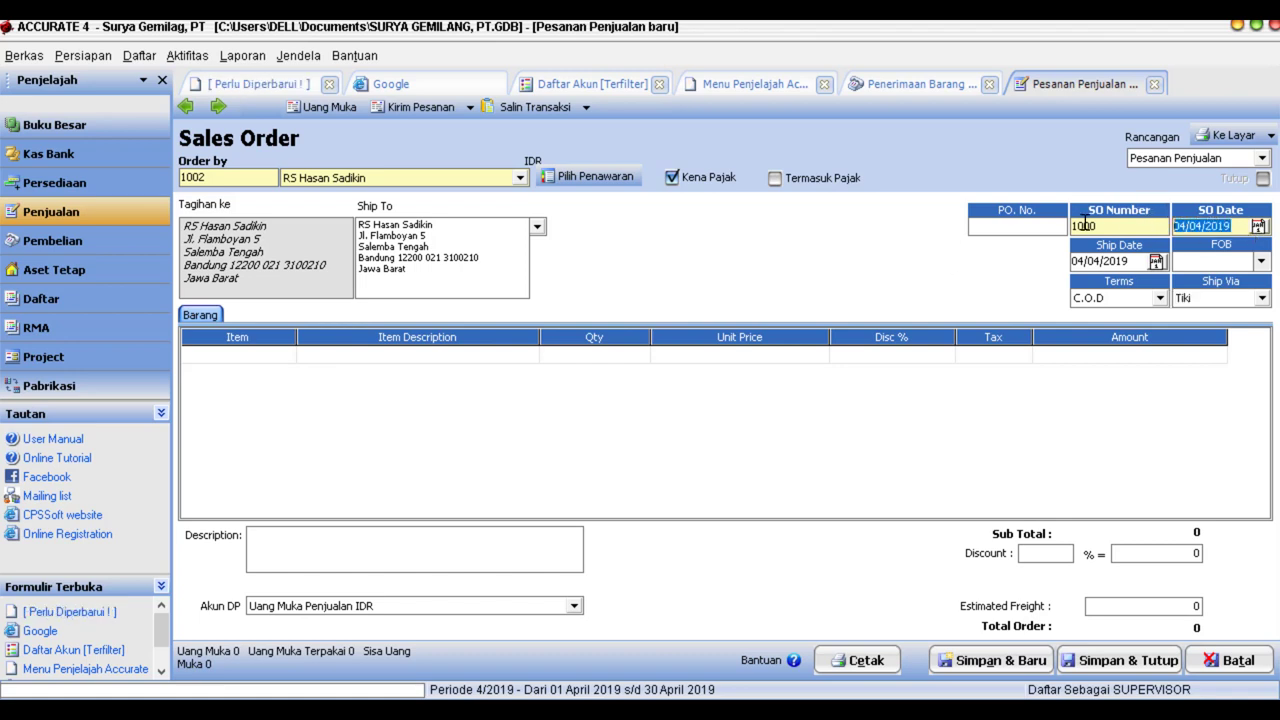
type("15/01/2010")
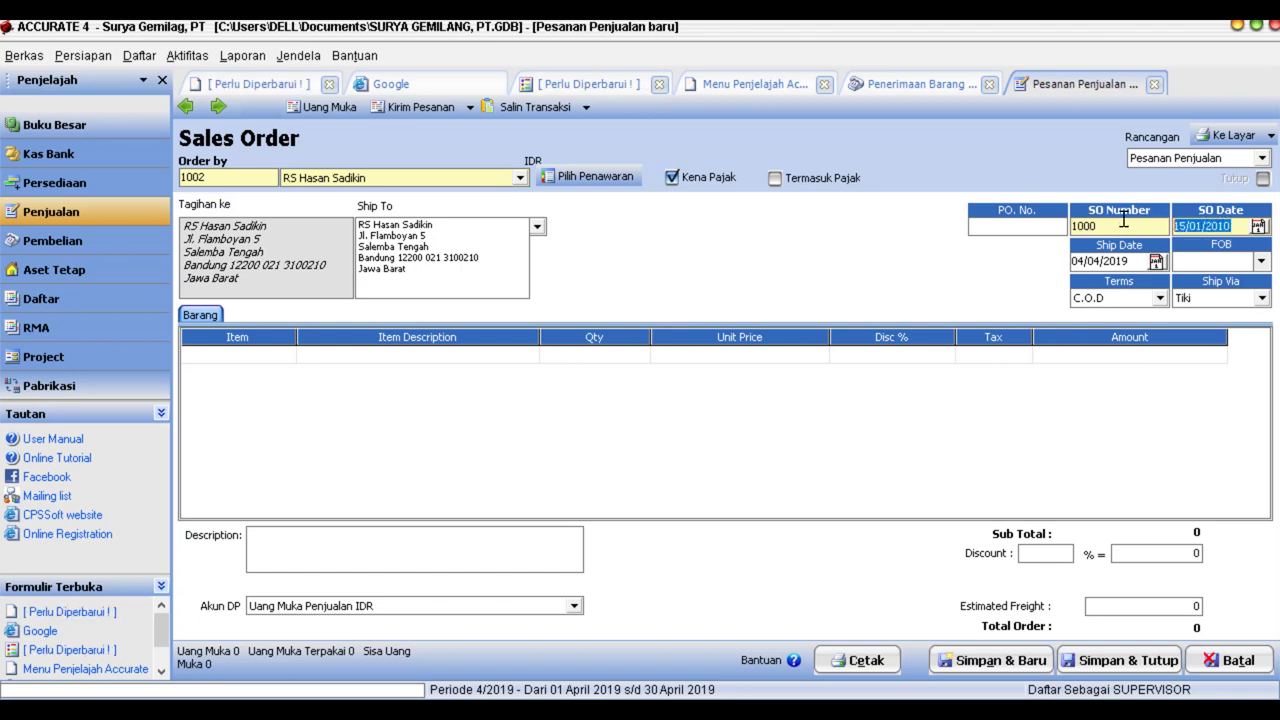
key("Tab")
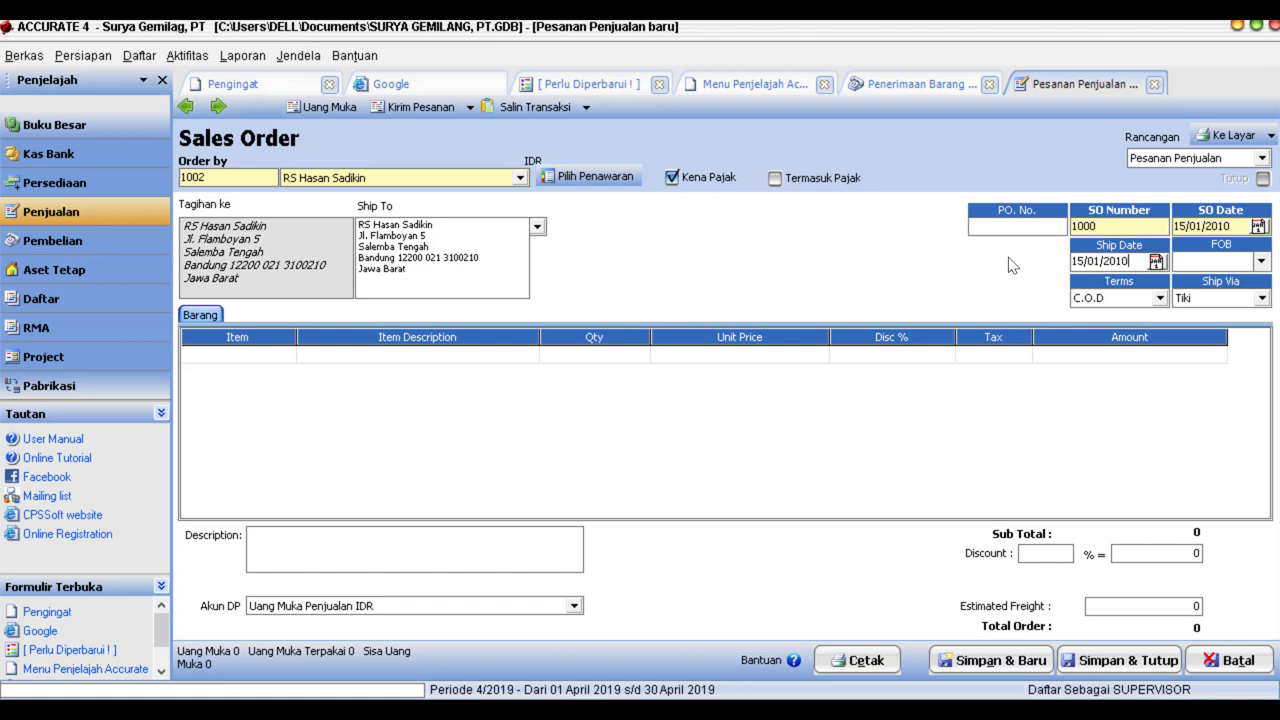
left_click(1160, 298)
left_click(1099, 343)
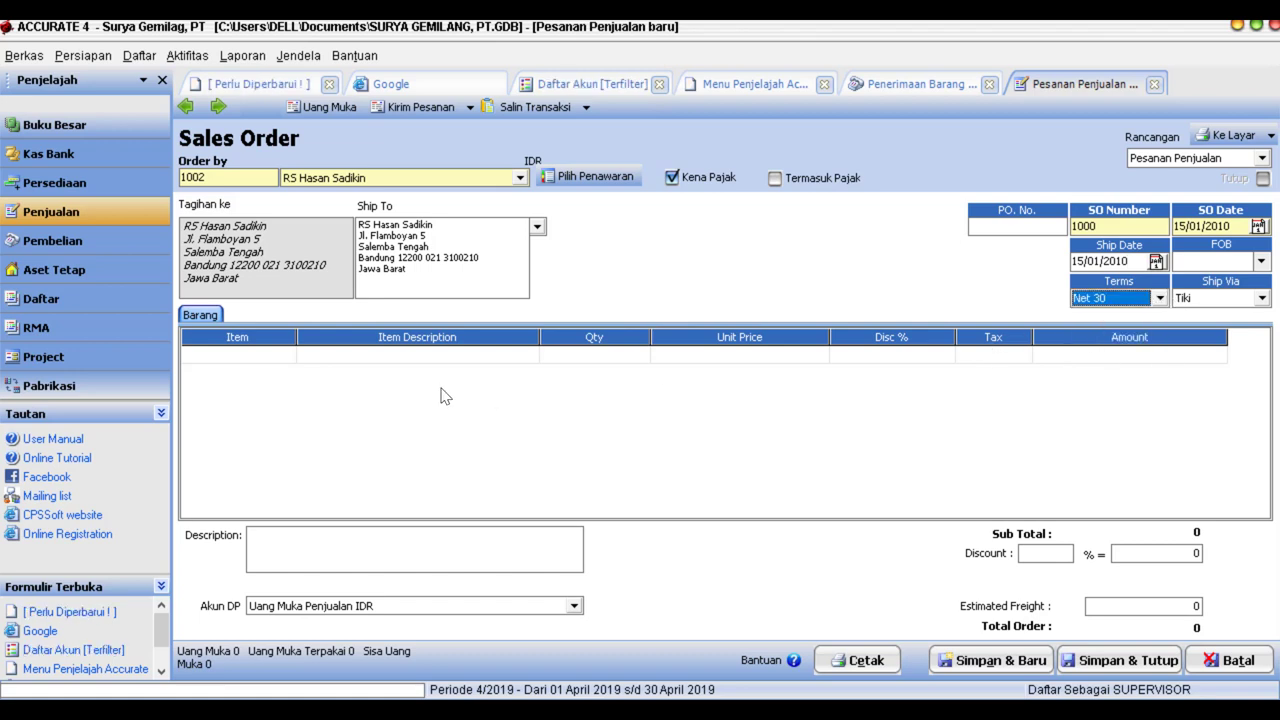
Add item AM-001 Surgical Ammo to the sales order with quantity 5 and unit price Rp 4.500.000.
left_click(284, 358)
left_click(286, 356)
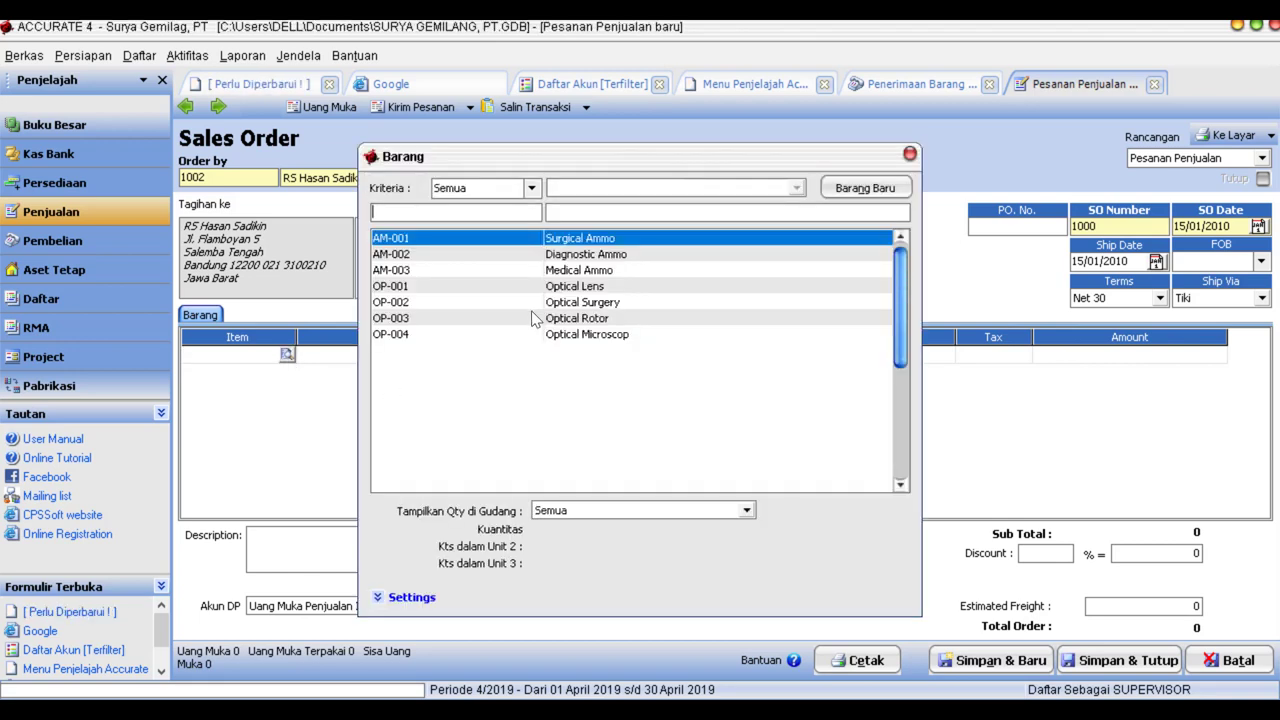
double_click(578, 240)
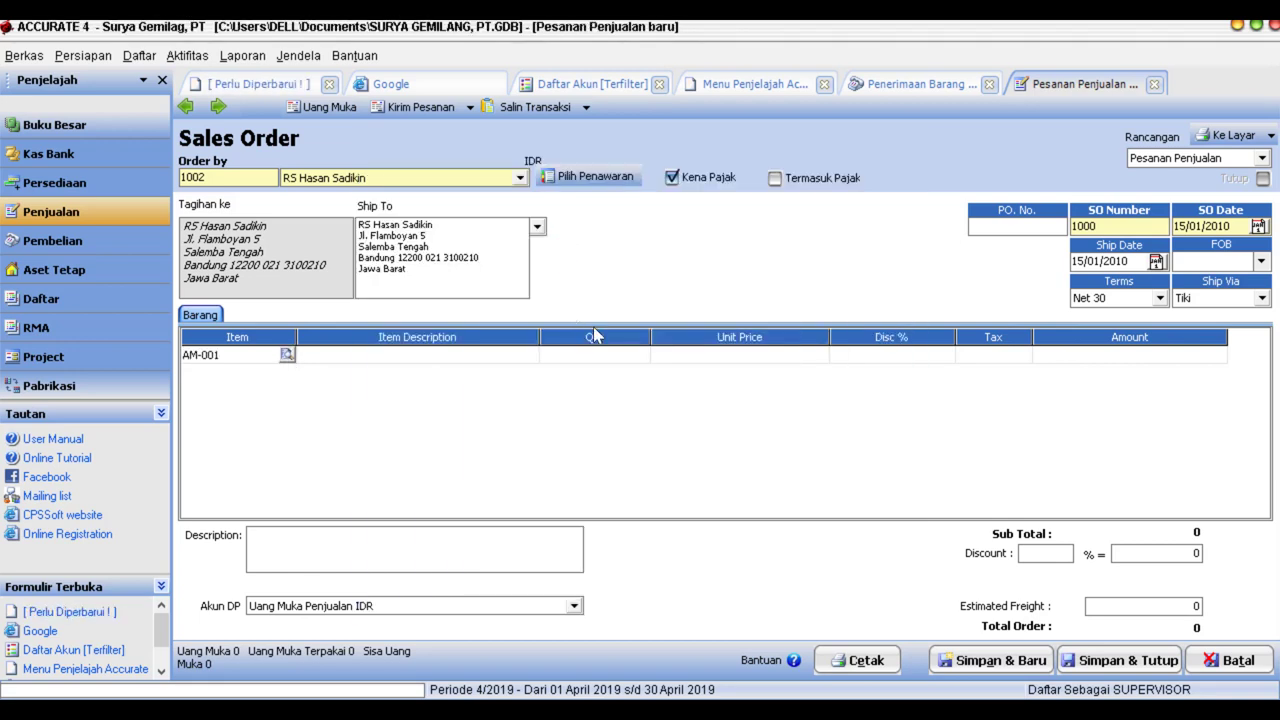
left_click(610, 360)
type("5")
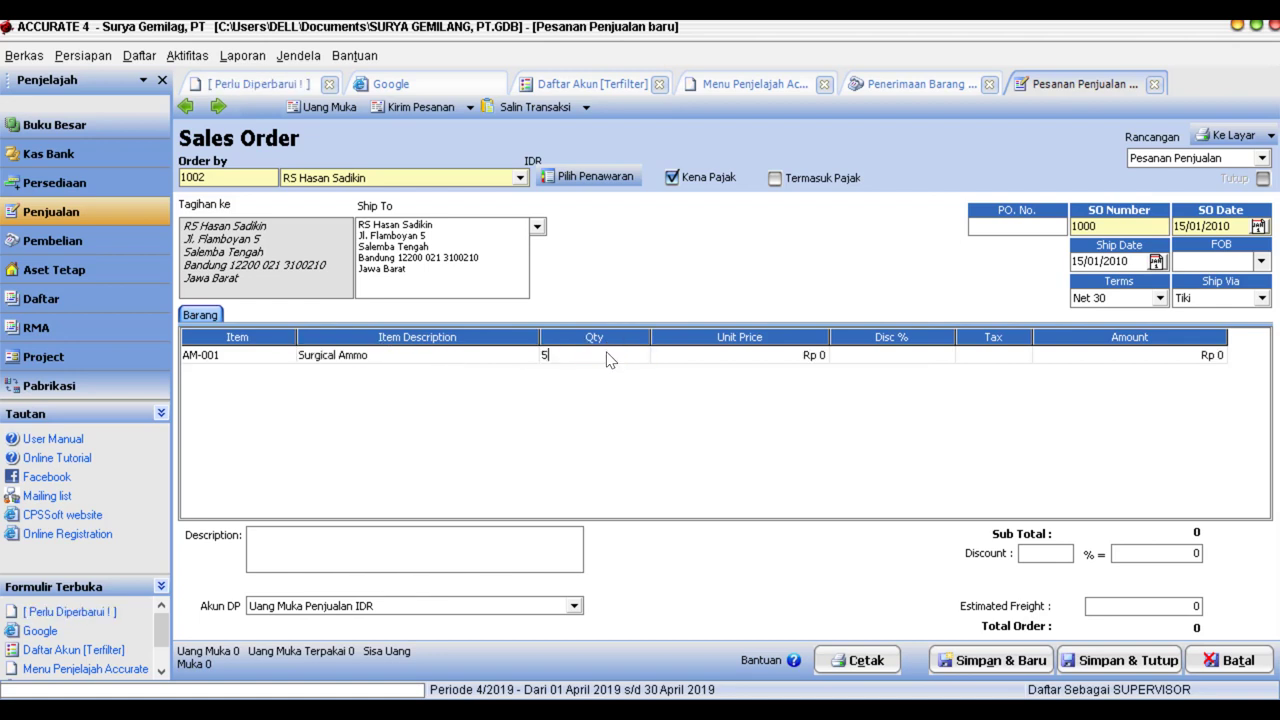
key("Tab")
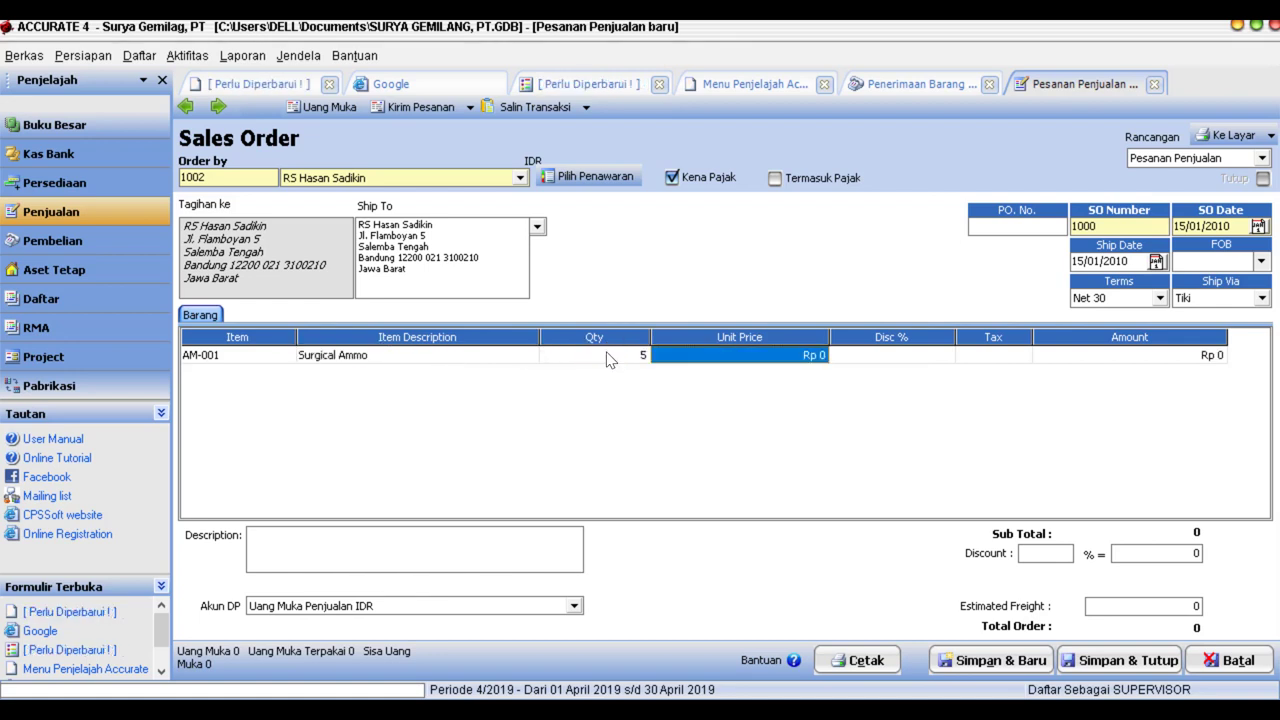
type("4500")
key("Tab")
key("Tab")
key("Tab")
key("Tab")
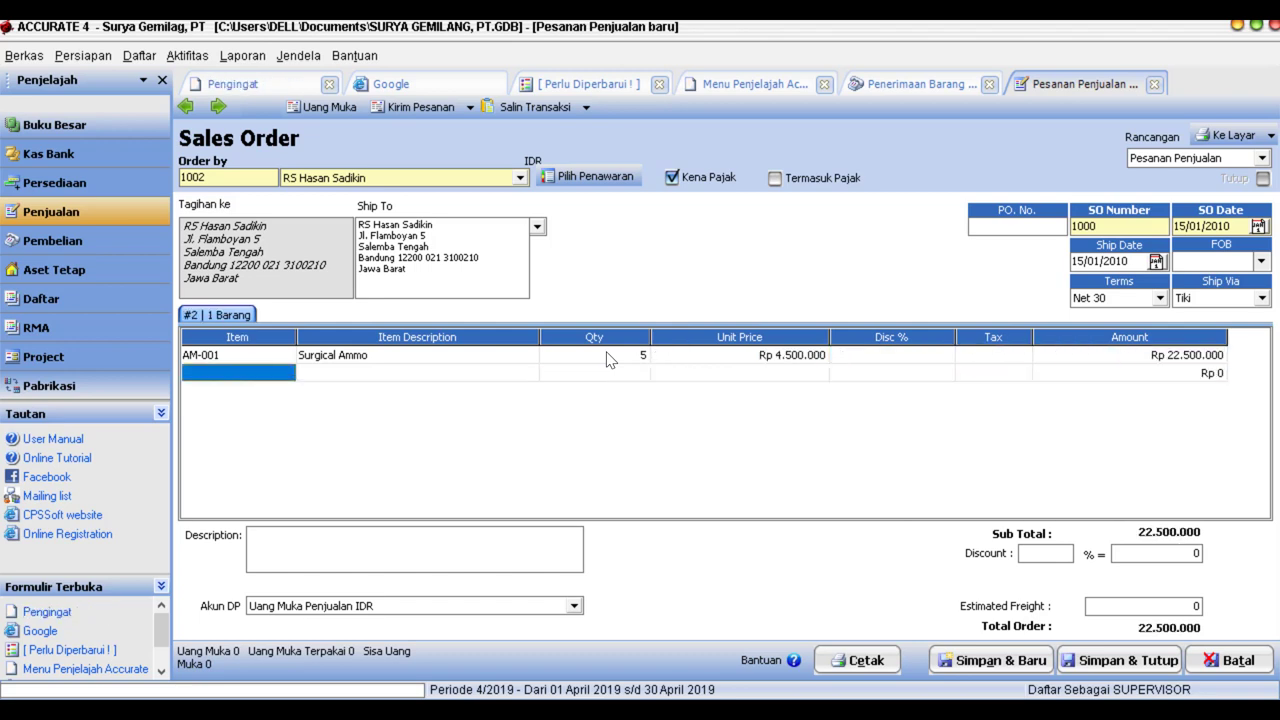
Add item AM-002 Diagnostic Ammo to the sales order with quantity 6 and unit price Rp 3.000.000.
left_click(290, 372)
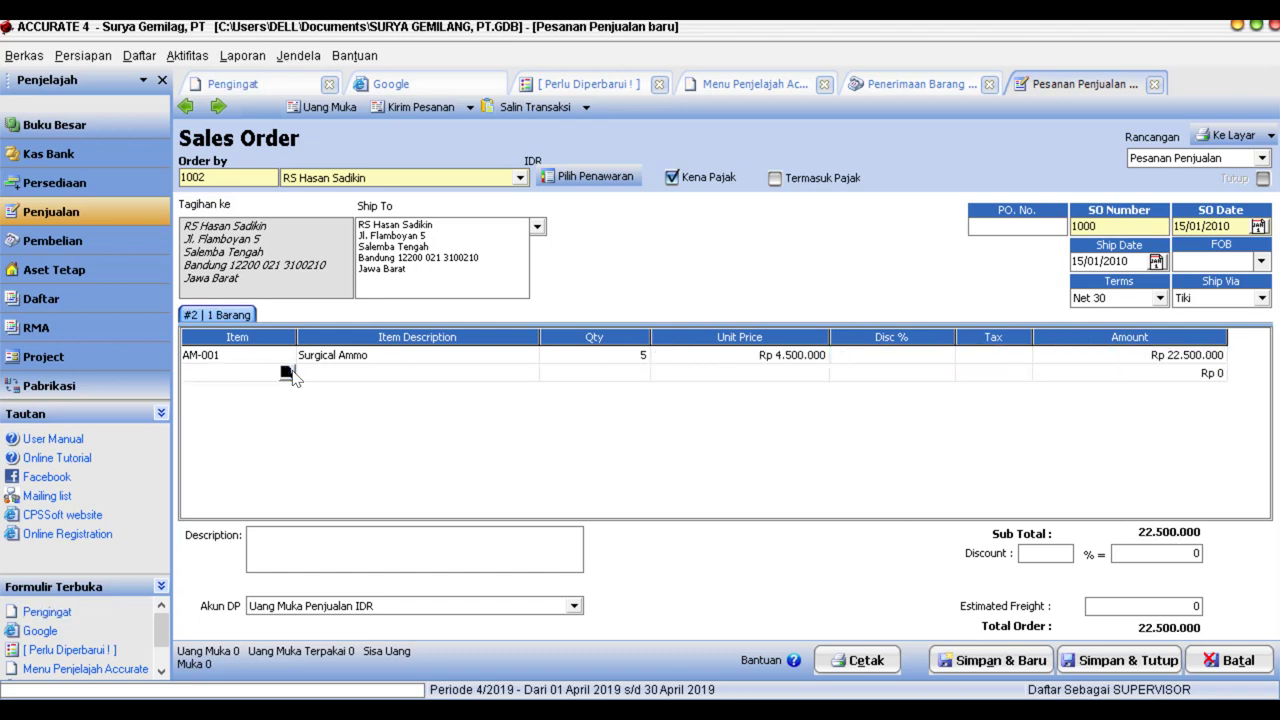
double_click(580, 251)
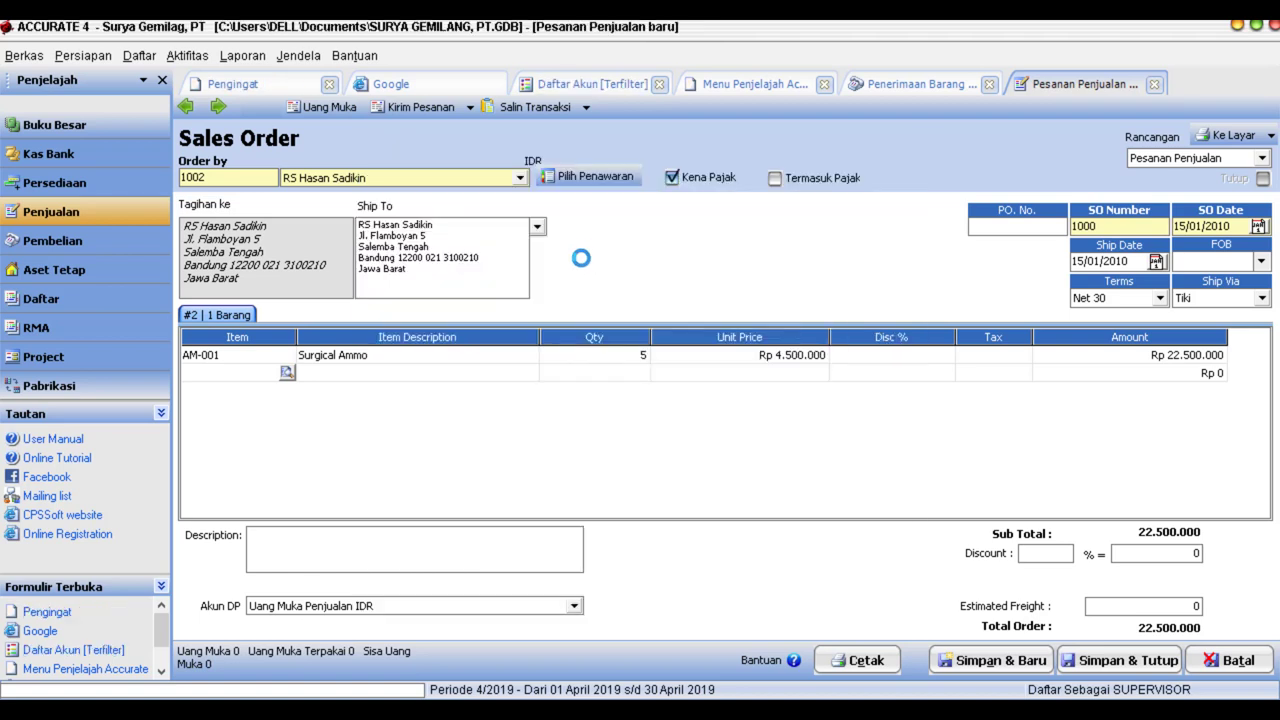
left_click(625, 373)
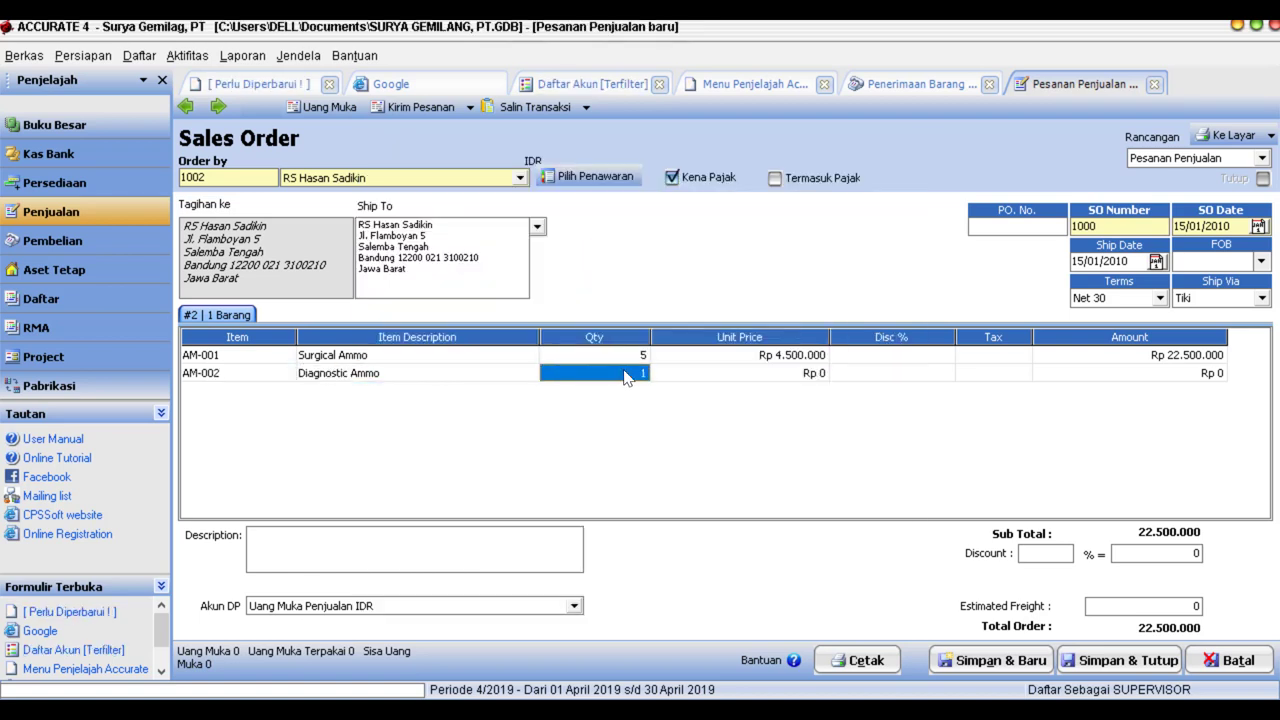
type("6")
key("Tab")
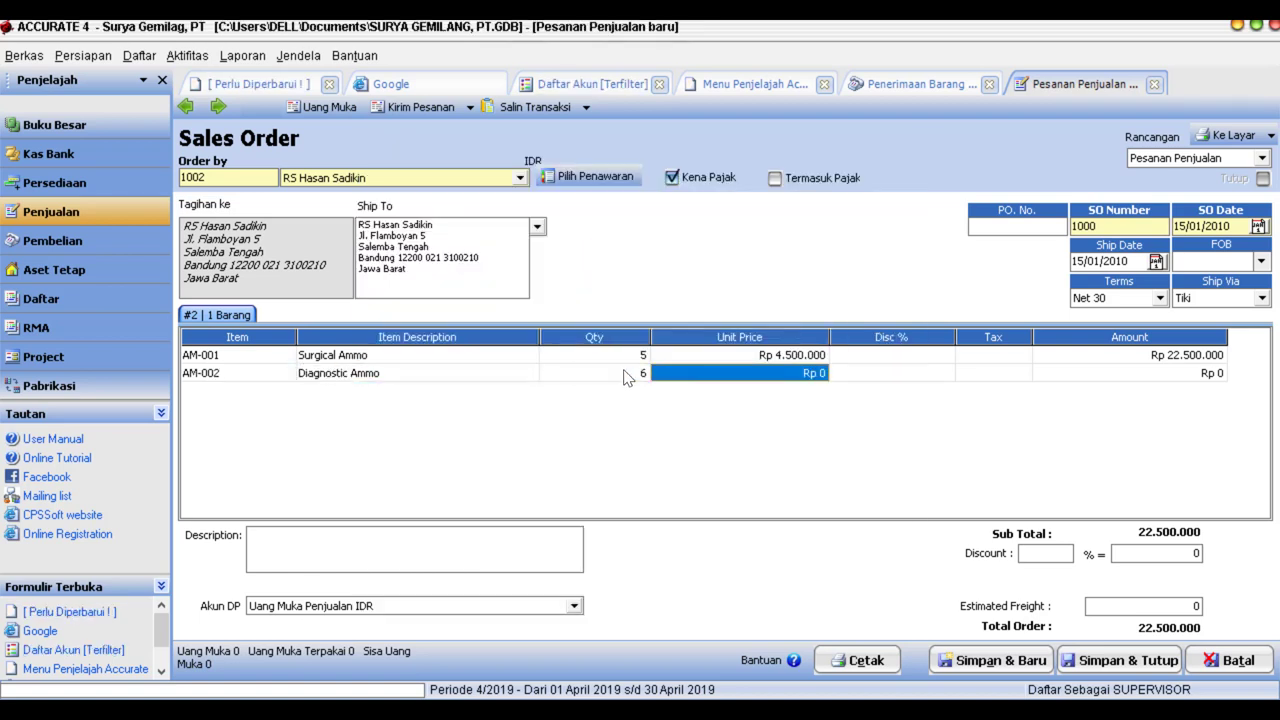
type("4")
key("BackSpace")
type("30000")
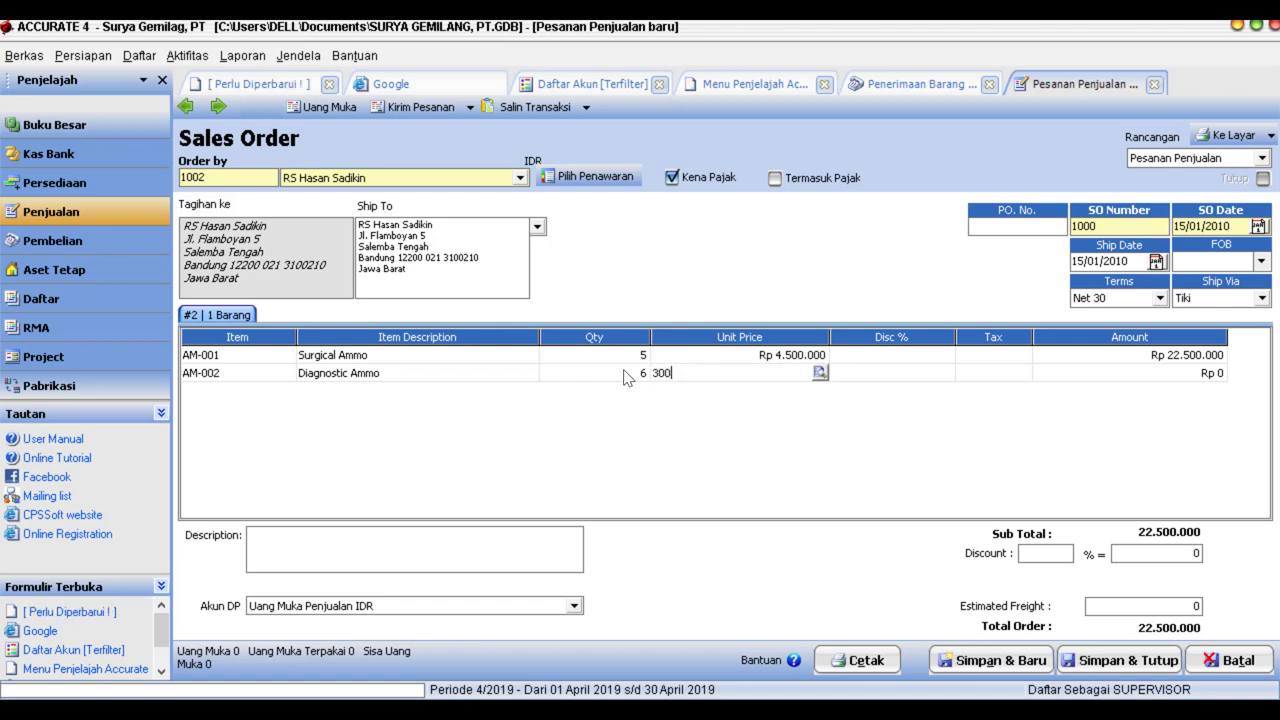
key("Tab")
key("Tab")
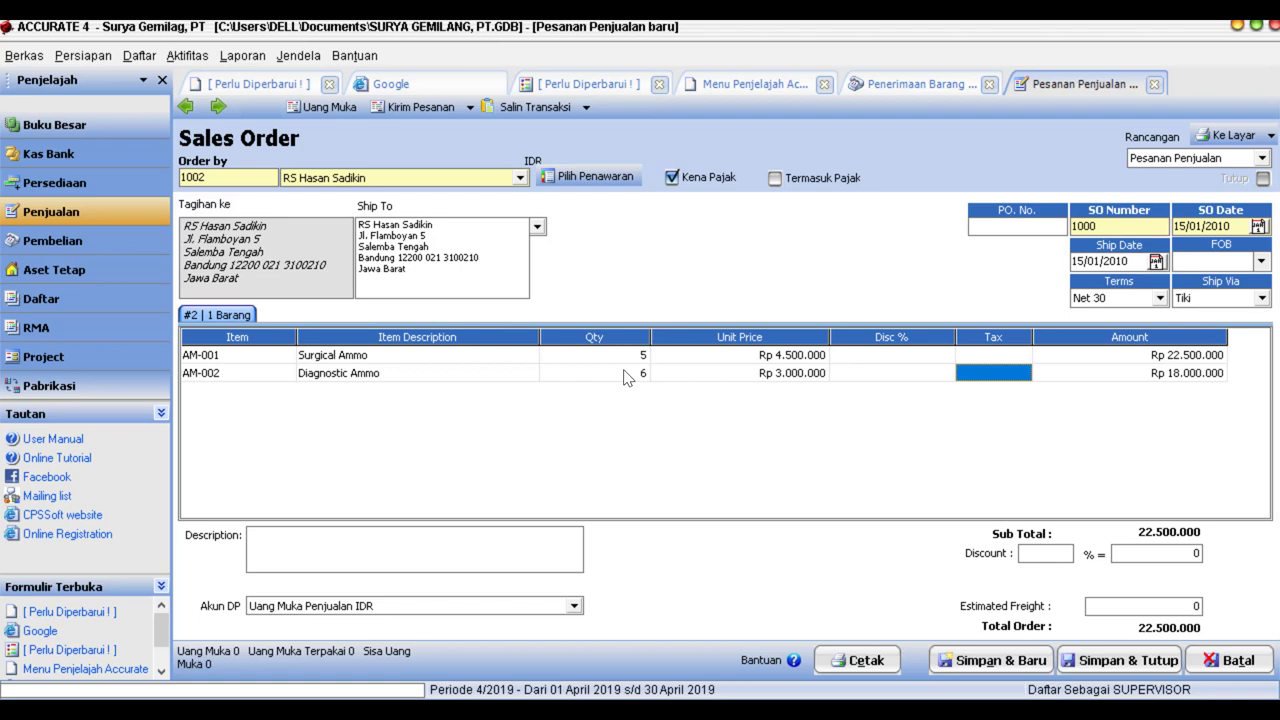
Apply tax code T to both item lines and set the sales order number to SO-0001.
type("T")
key("Up")
type("T")
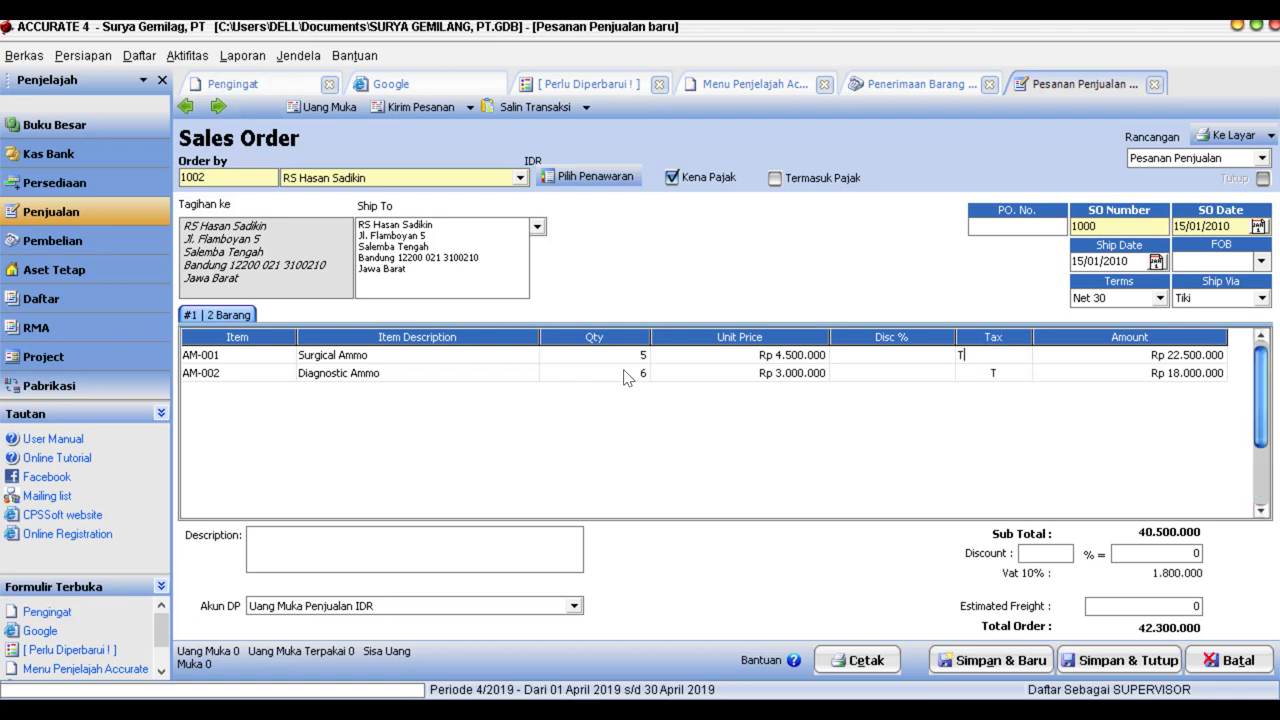
key("Down")
key("Down")
double_click(1095, 226)
type("SO-0001")
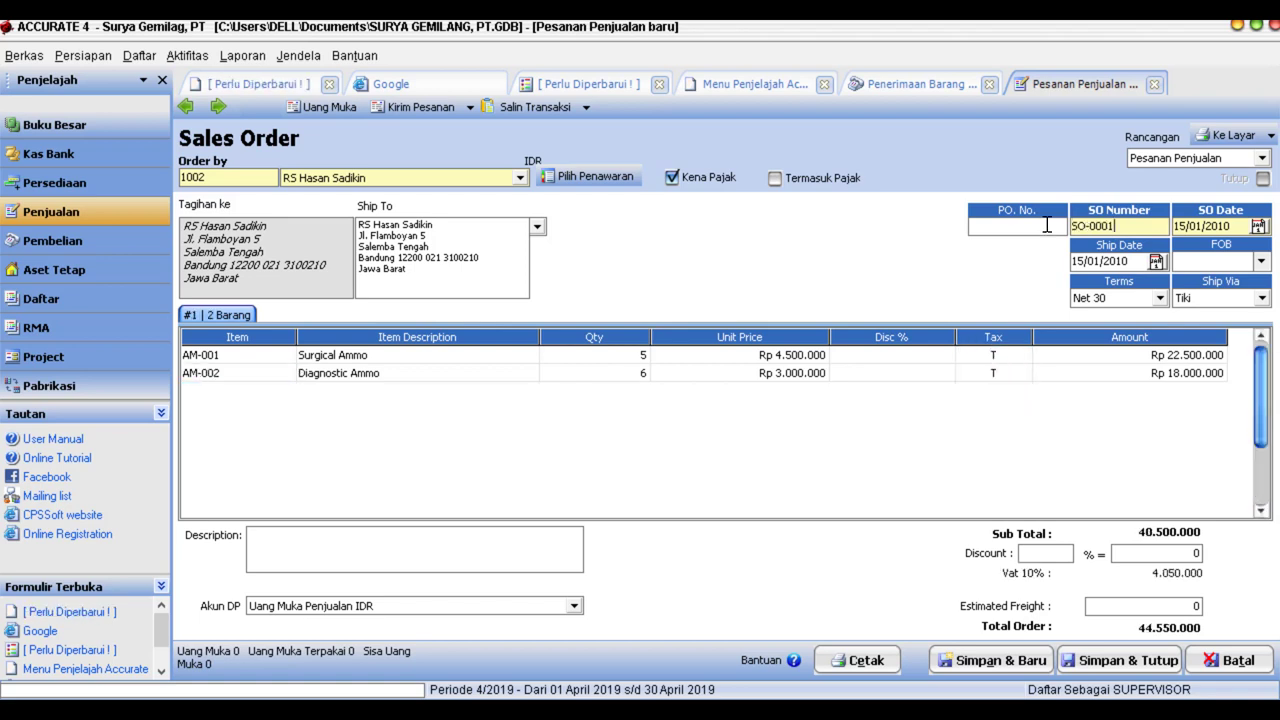
Create a delivery order from the sales order with warehouse Bandung, narrowing the Item column.
left_click(423, 110)
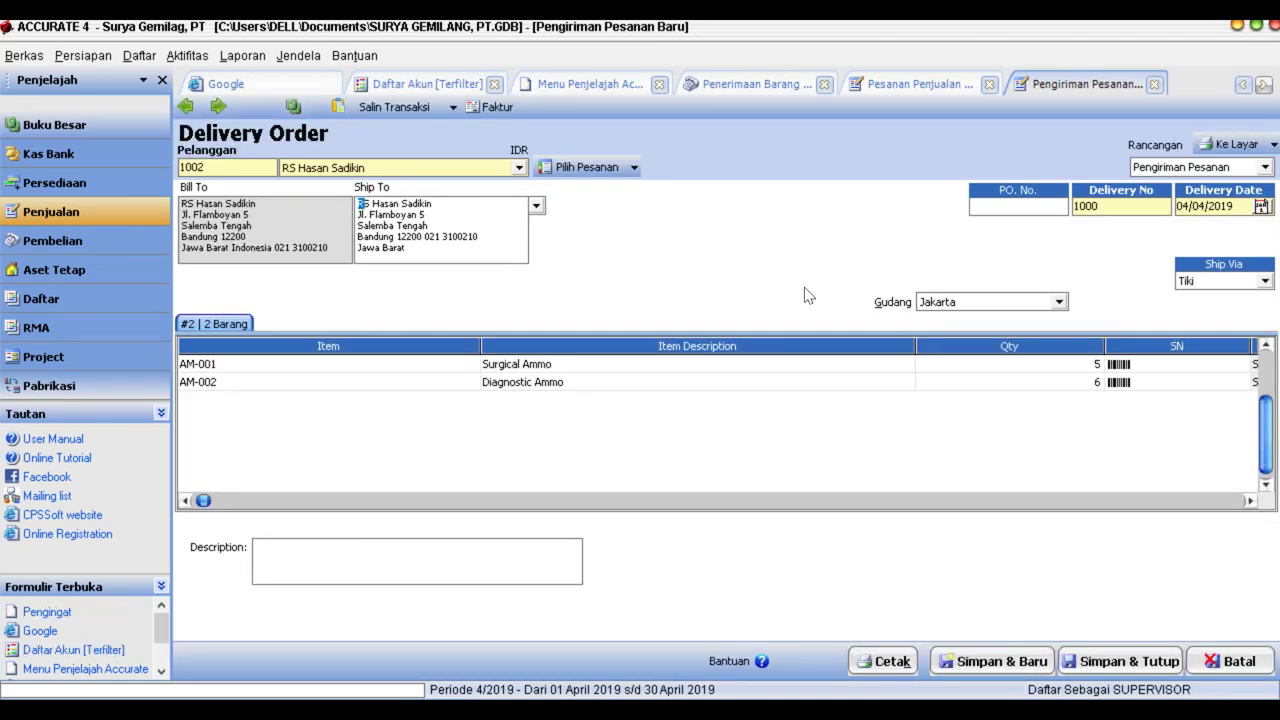
left_click(1059, 302)
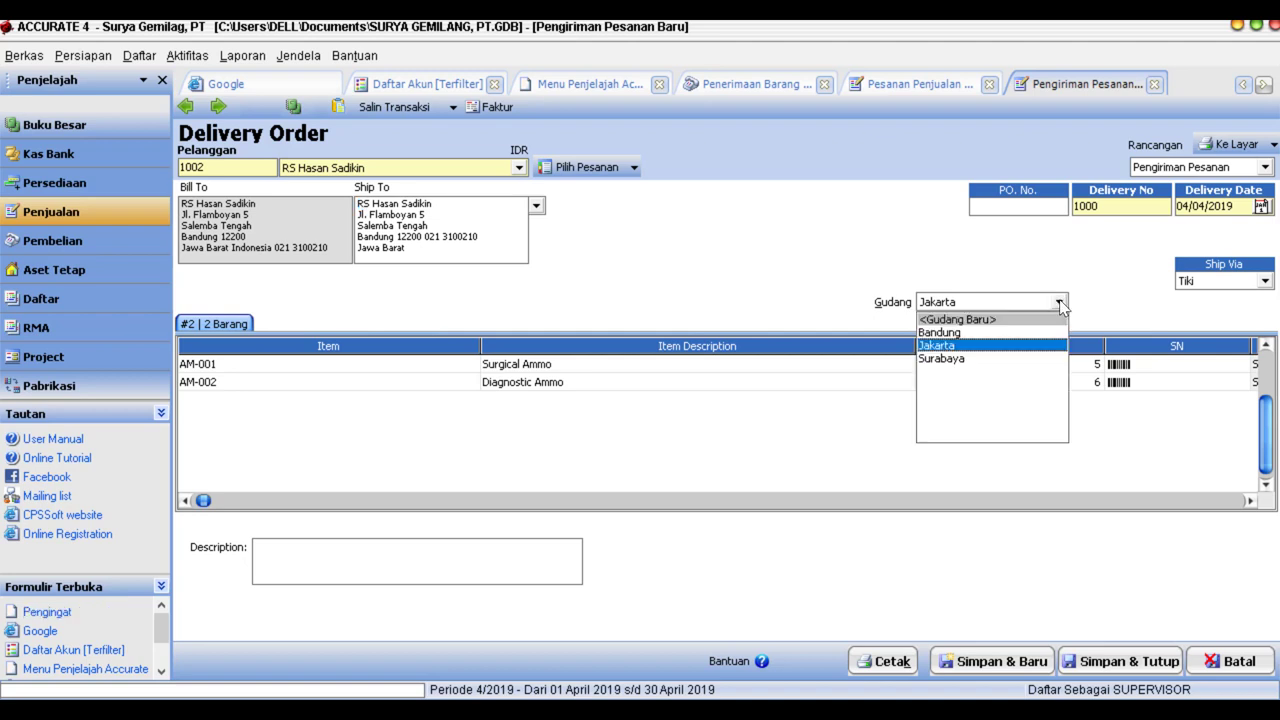
left_click(936, 332)
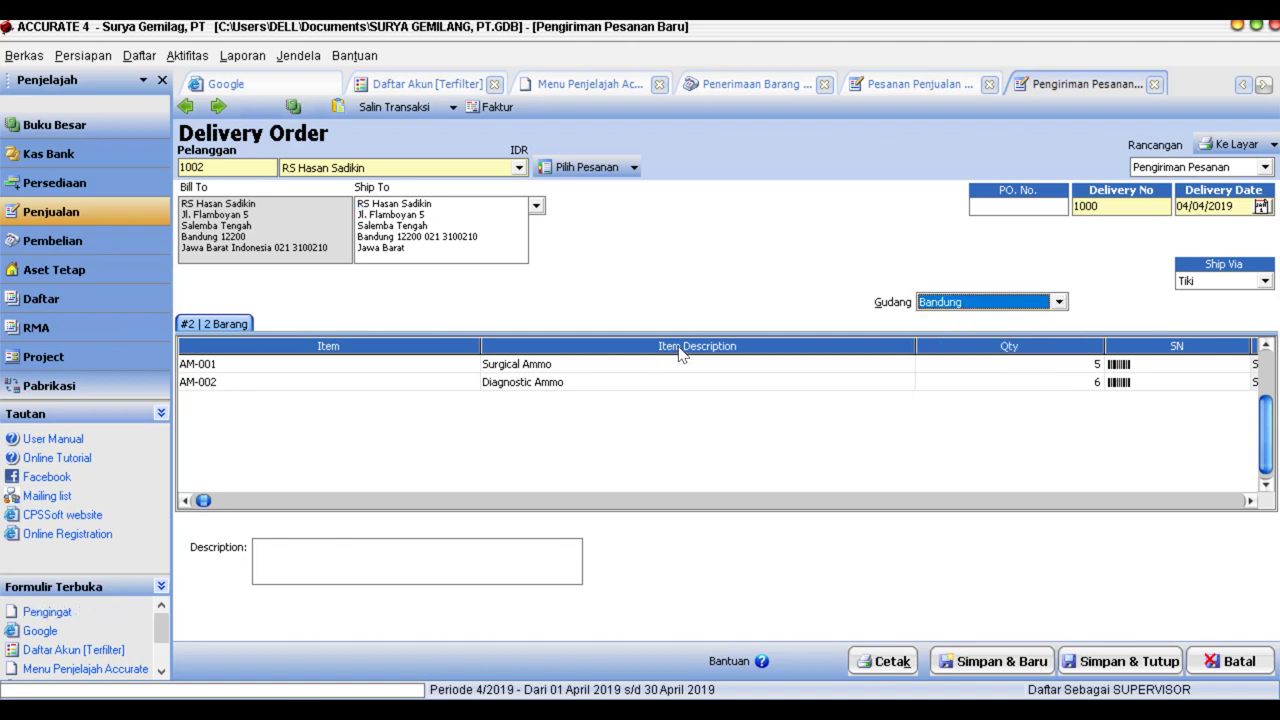
left_click_drag(484, 347, 295, 351)
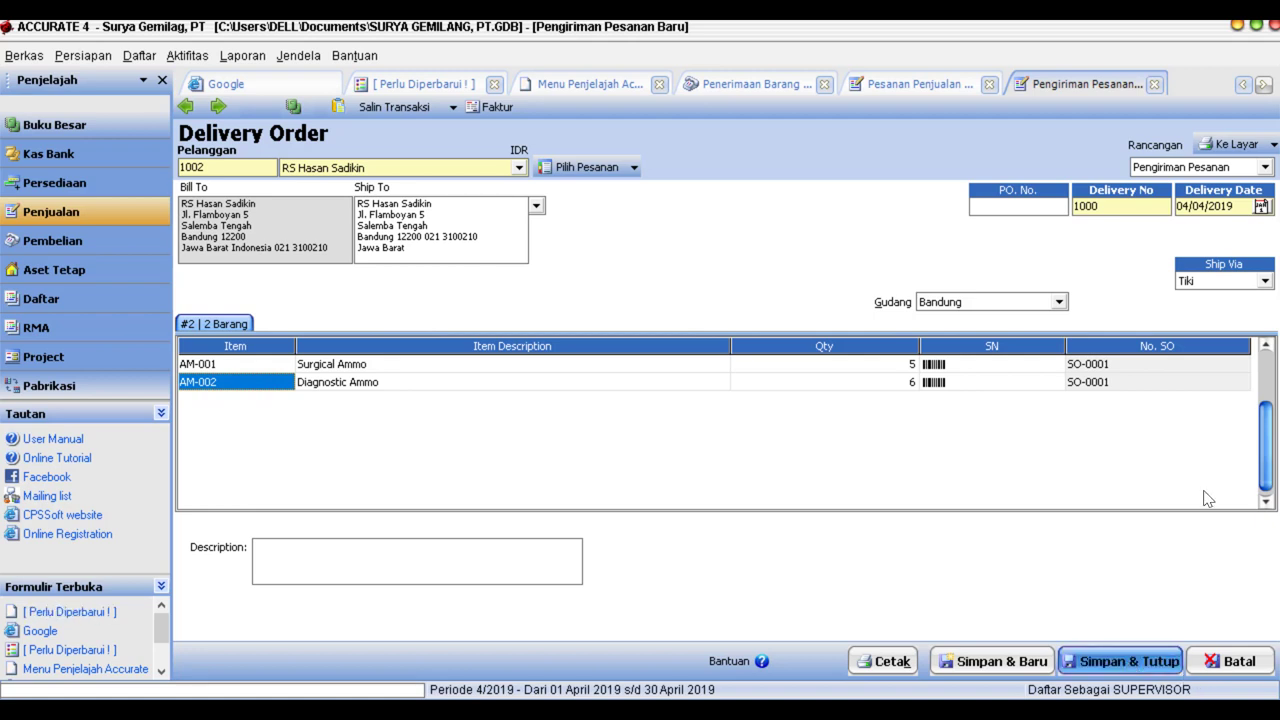
Set the delivery date to 15/01/2010, narrow the Item Description column, and save and close the delivery order.
left_click(1228, 206)
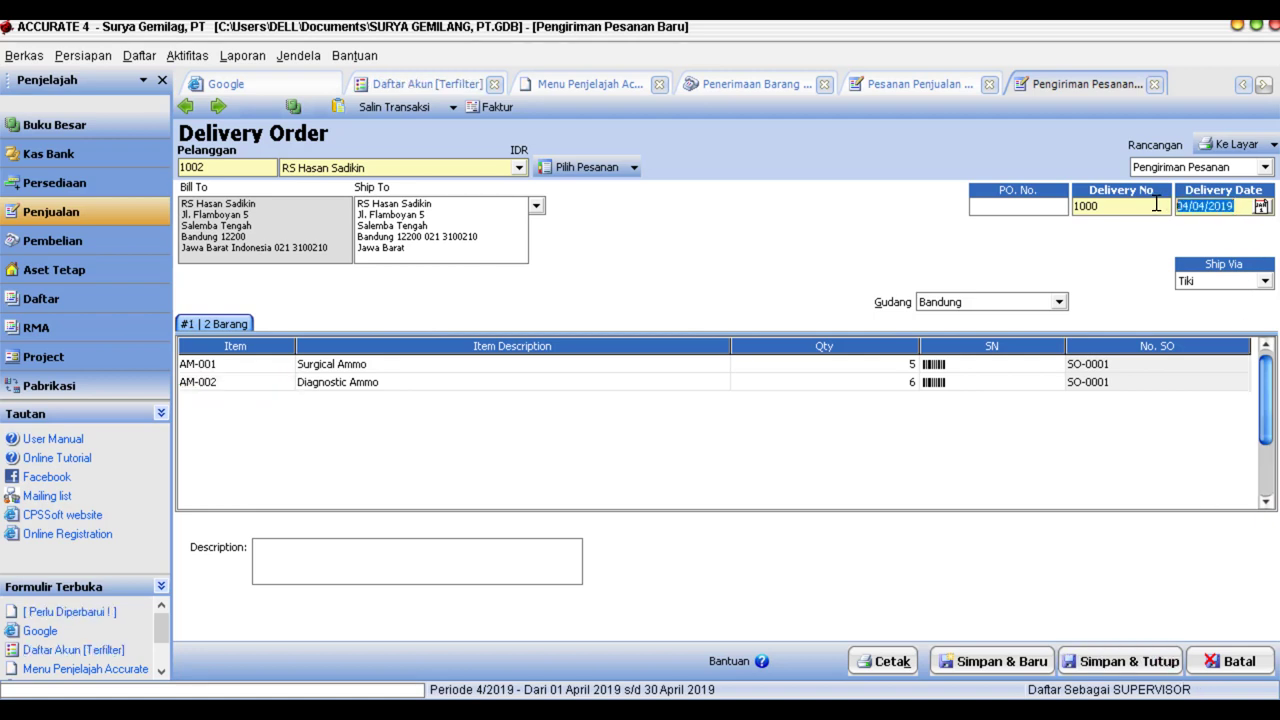
type("15/")
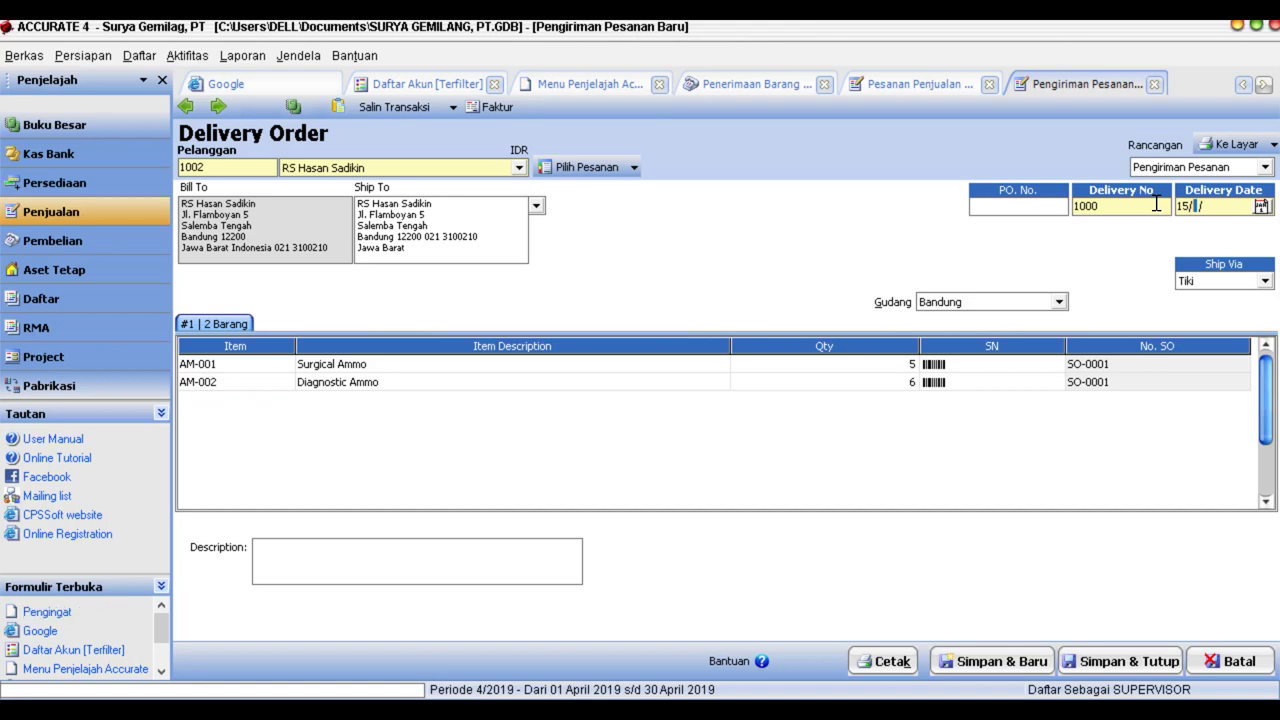
type("01/2010")
left_click_drag(731, 347, 550, 347)
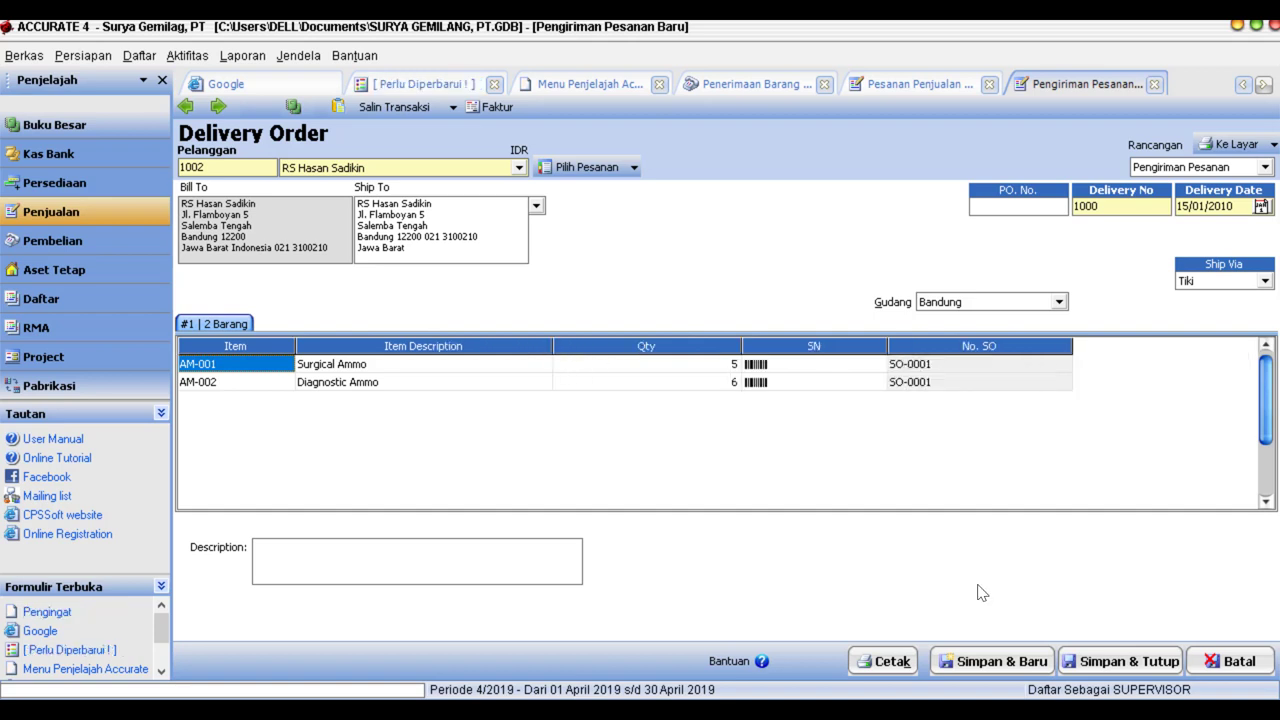
left_click(1117, 662)
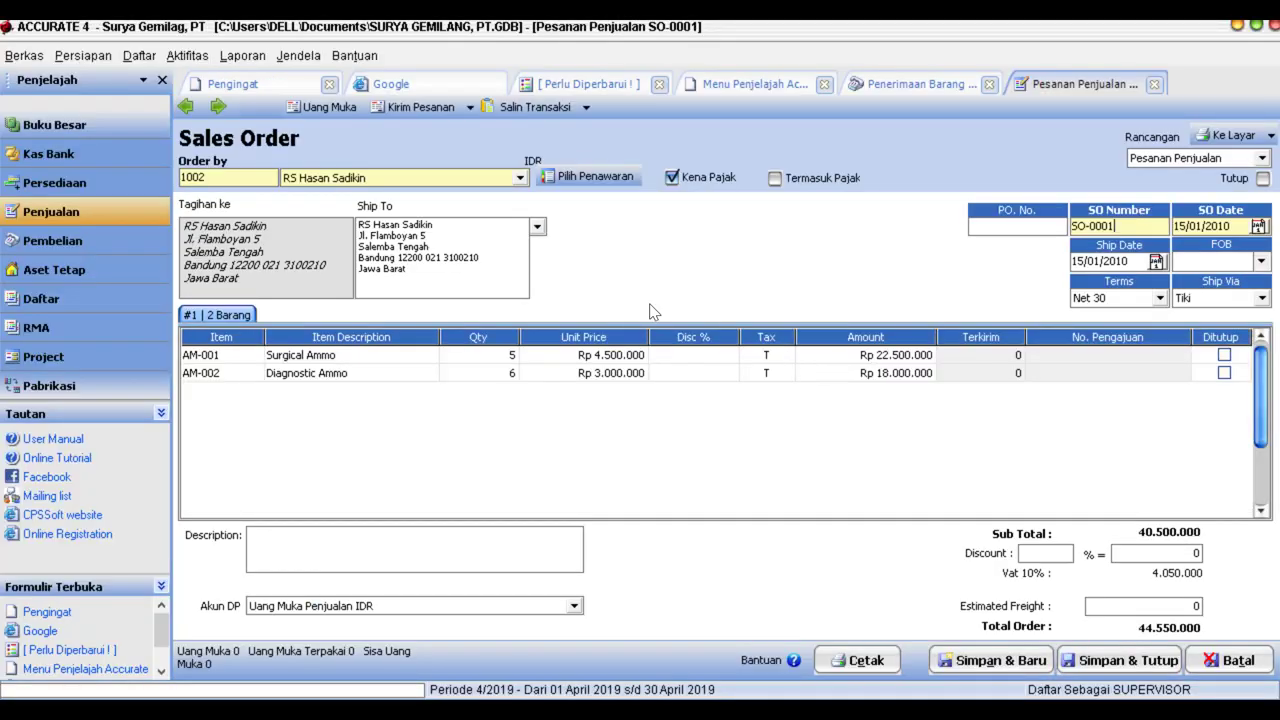
Start a new purchase payment for vendor Medical Surgery and accept the USD exchange rate of 9500.
left_click(77, 246)
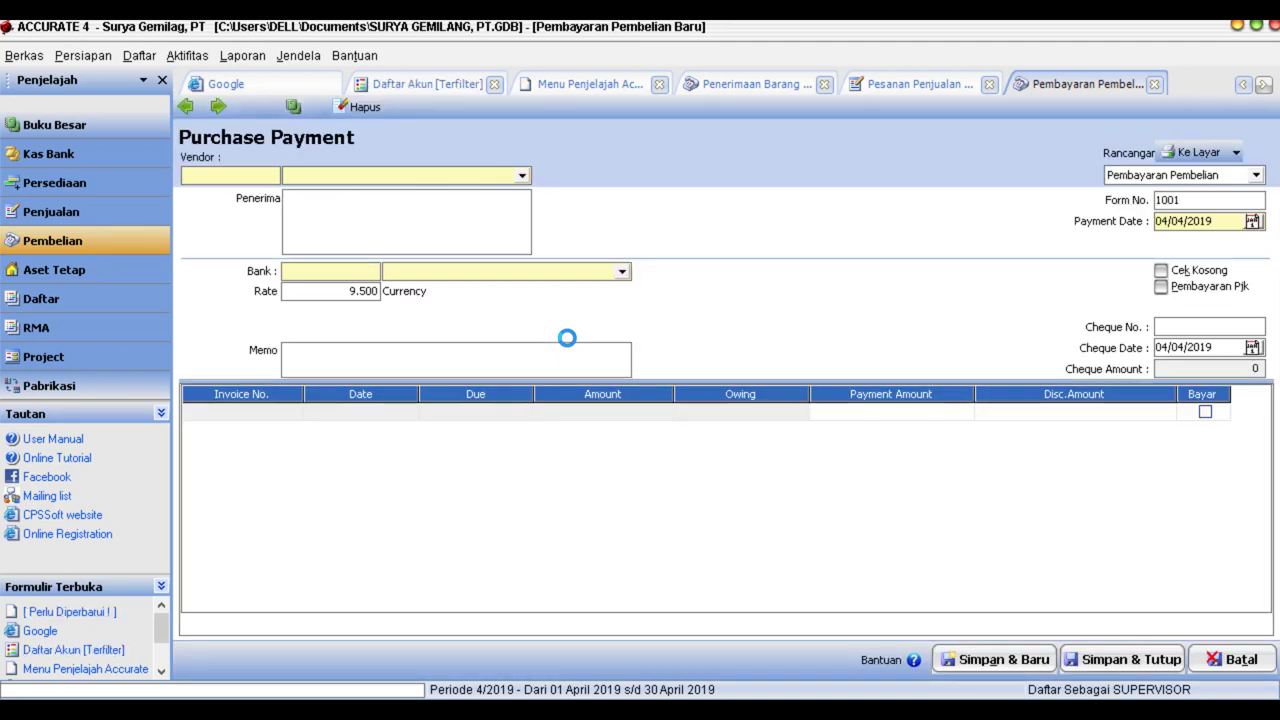
left_click(522, 175)
left_click(346, 194)
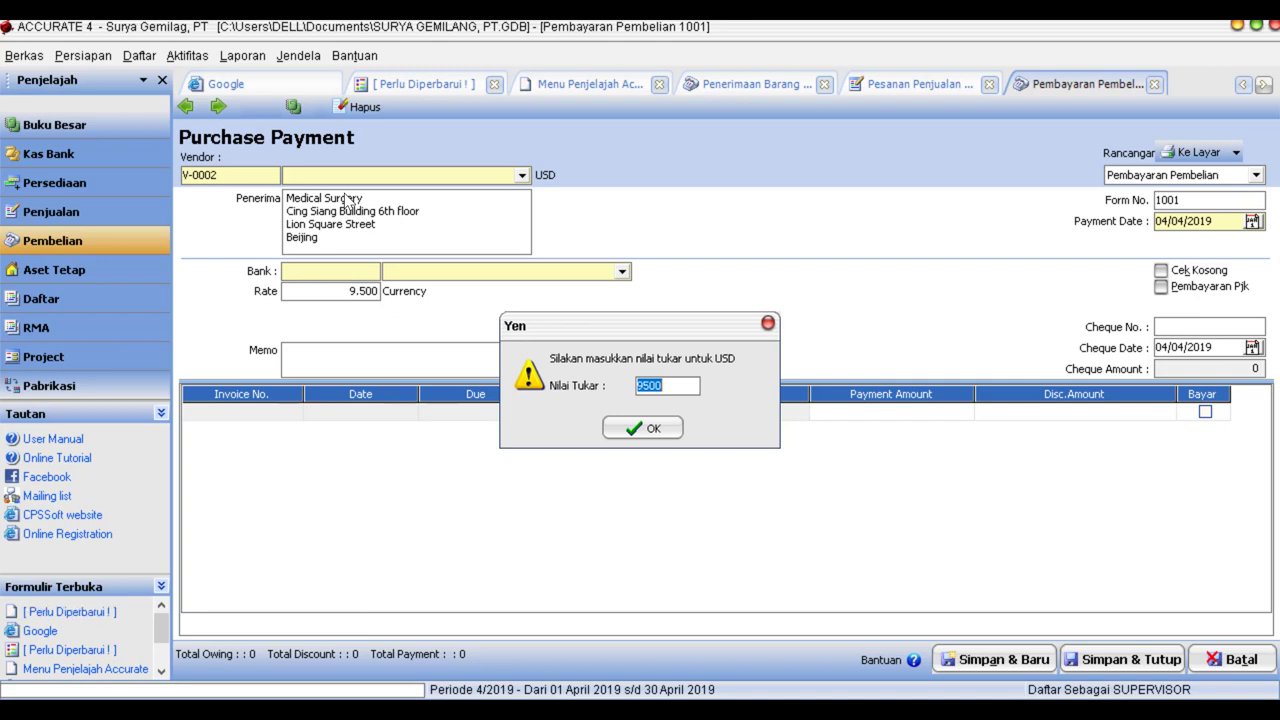
left_click(641, 428)
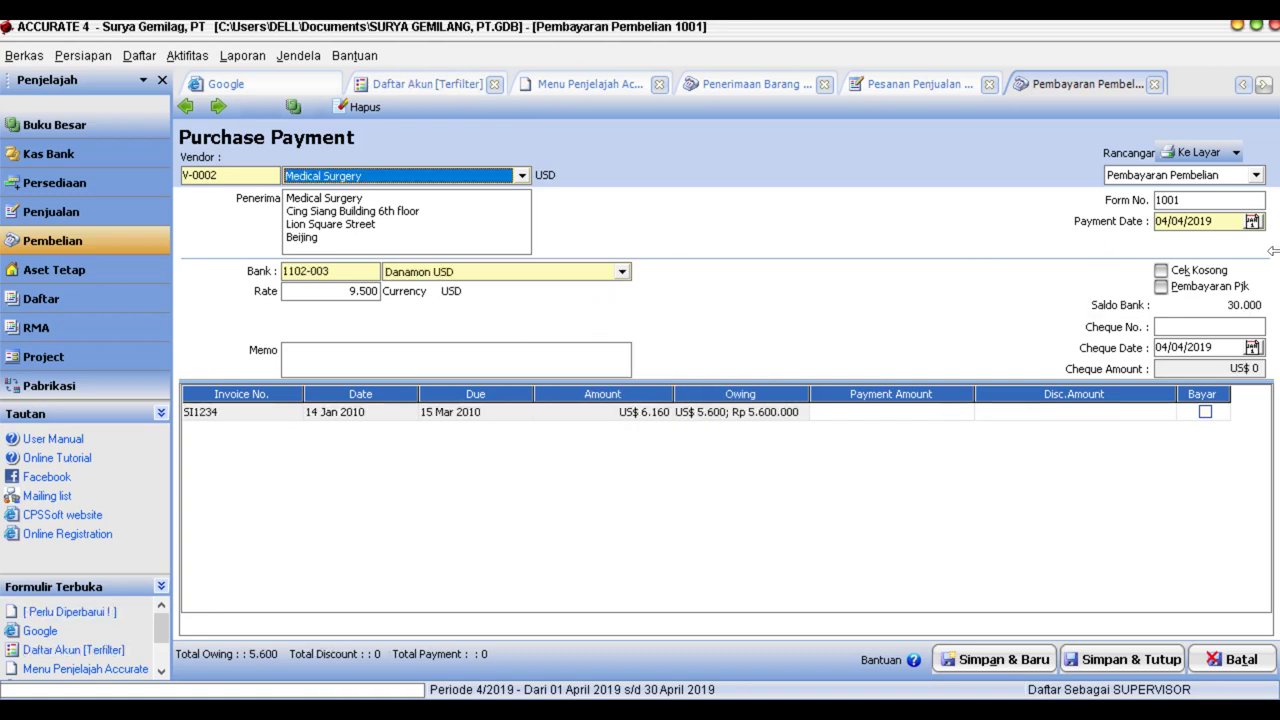
Set the payment's form number to RP-001 and both the payment date and cheque date to 16/01/2010.
left_click(1180, 200)
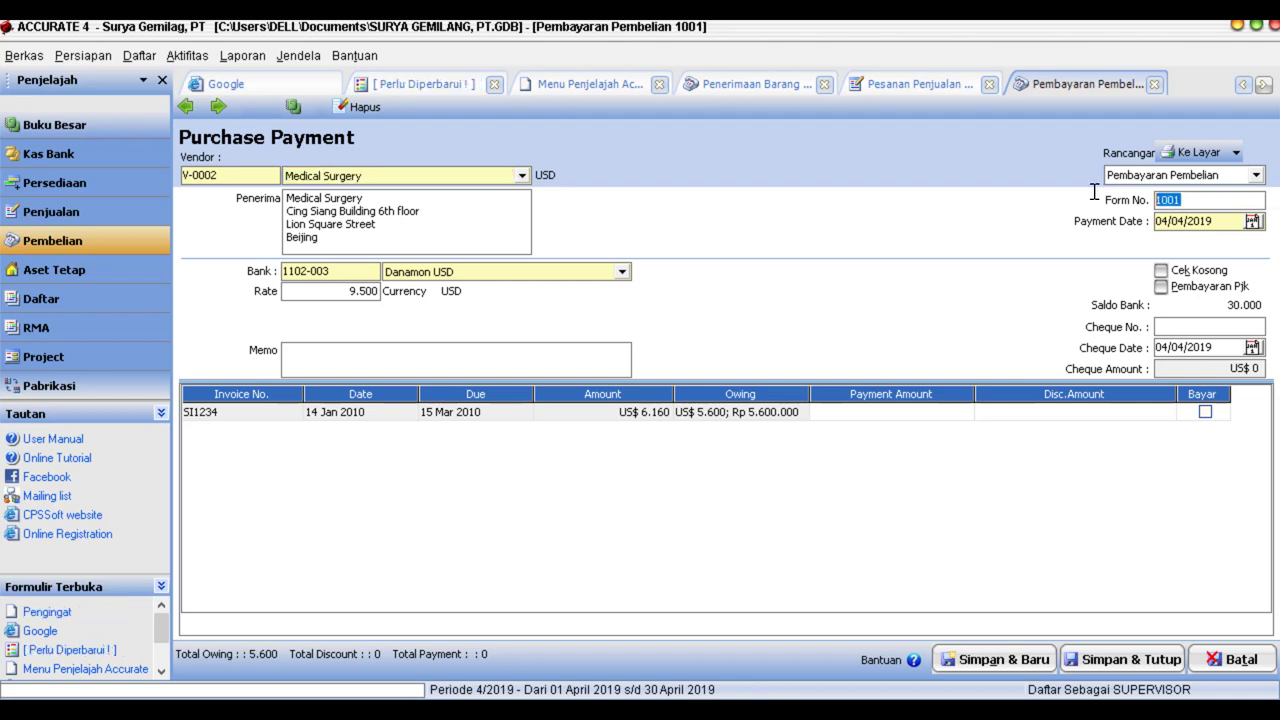
type("RP-001")
key("Tab")
type("16/01/")
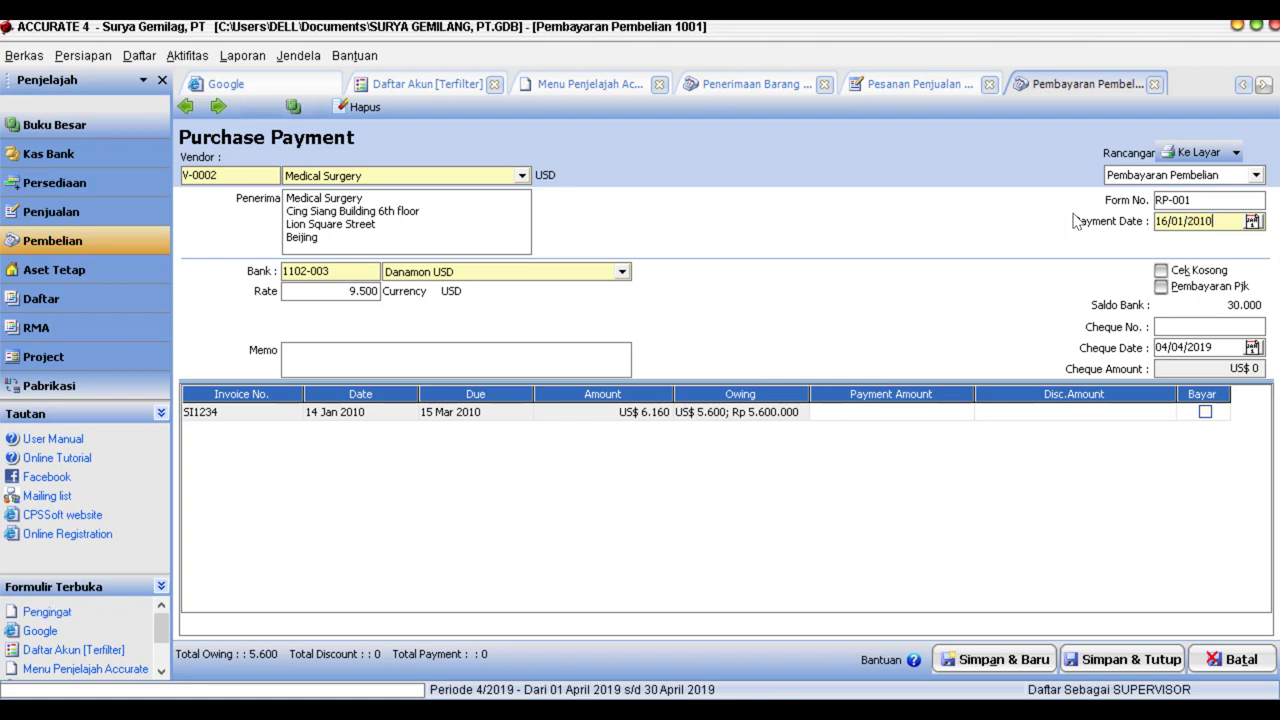
key("shift+Home")
key("ctrl+c")
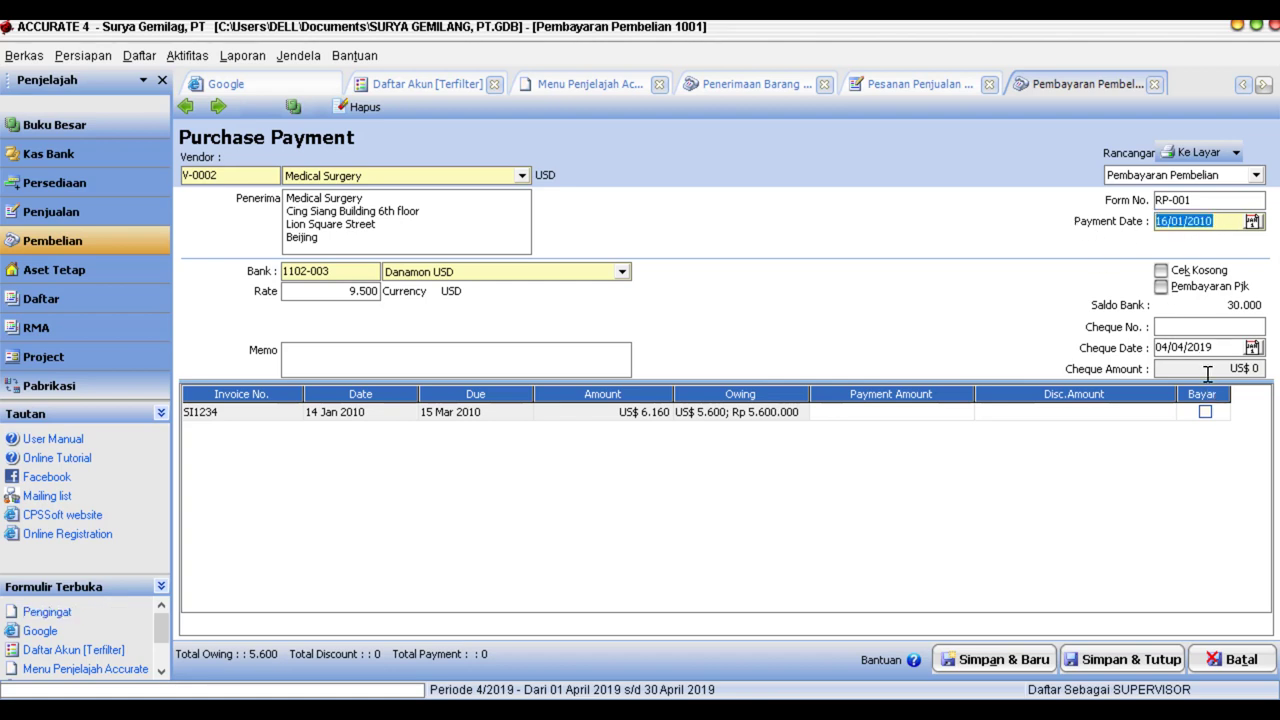
left_click(1221, 347)
key("ctrl+v")
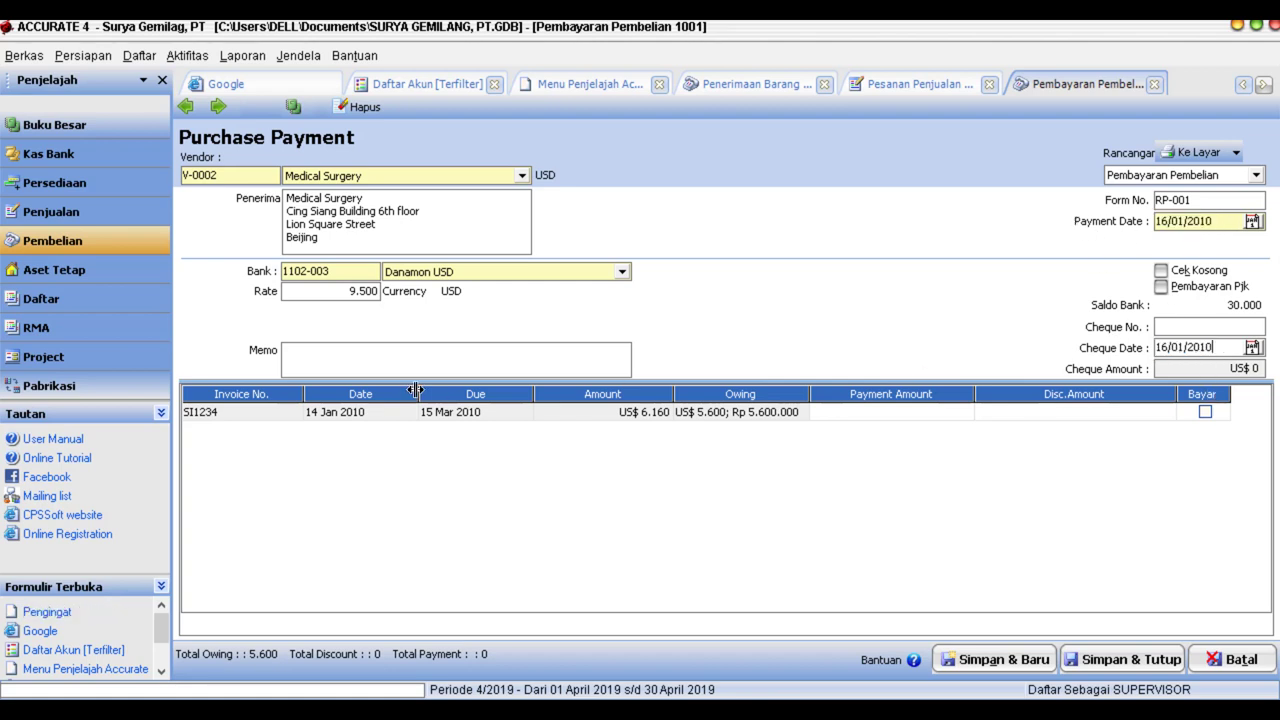
Mark invoice SI1234 for payment with an amount of US$ 5.600.
left_click(1205, 411)
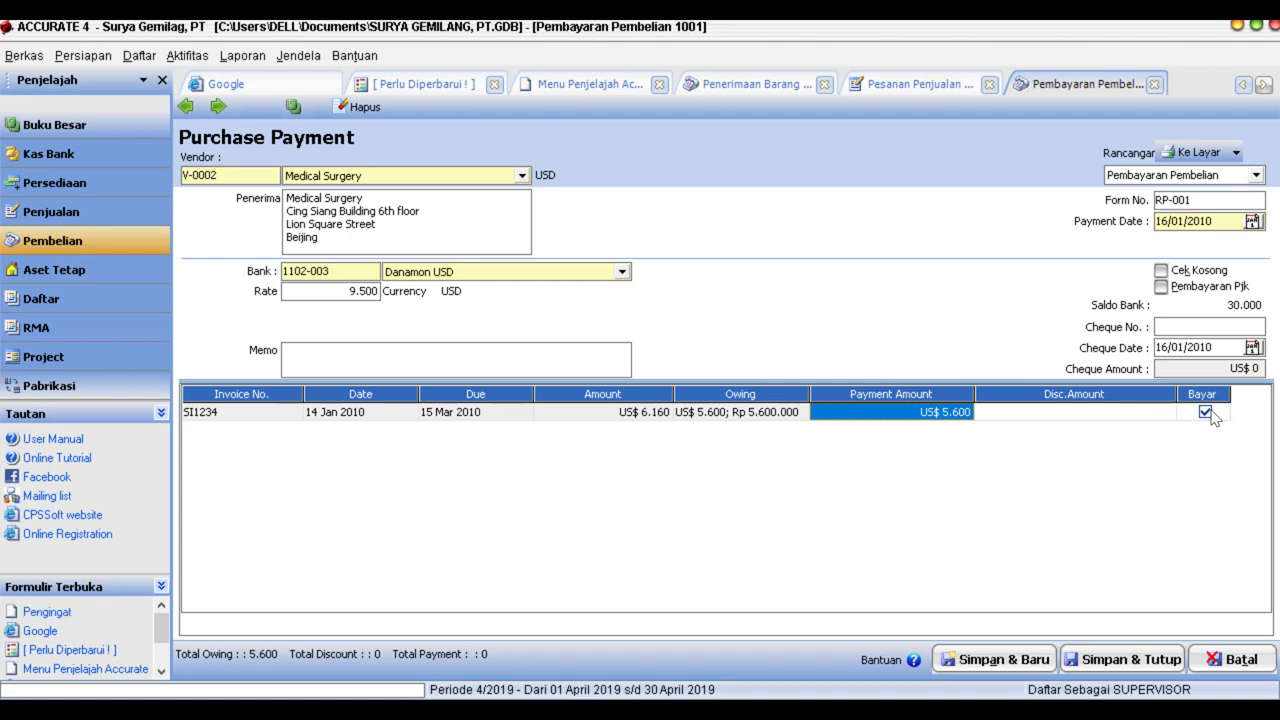
key("Tab")
key("Tab")
key("Tab")
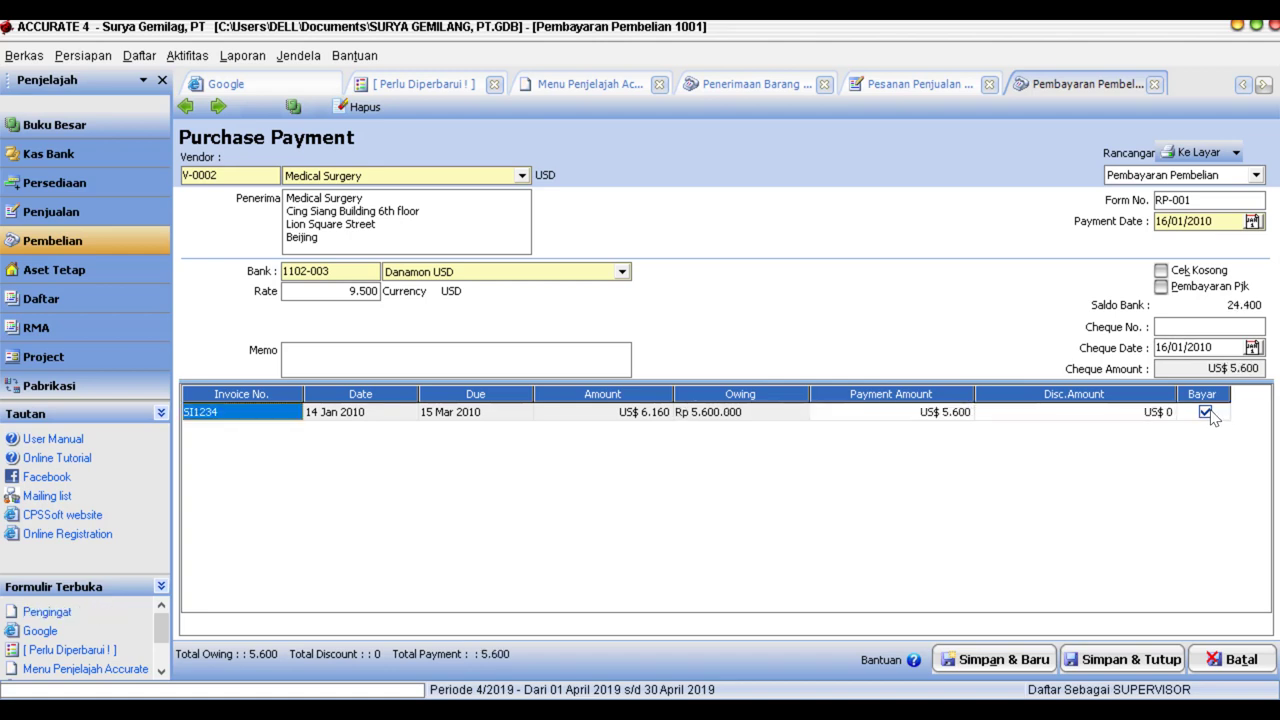
Enter the memo "SI1234 | Medical Surgery", then save the payment and open a new blank one.
left_click(226, 420)
left_click_drag(225, 413, 160, 411)
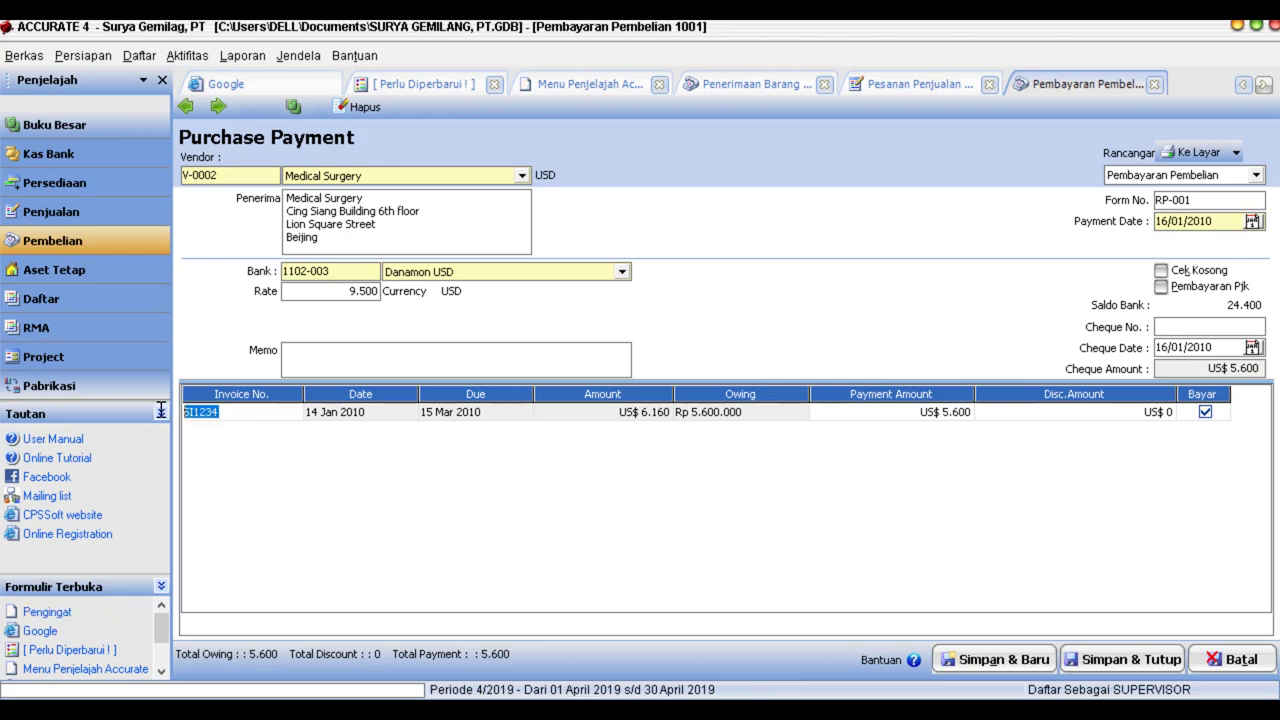
key("ctrl+c")
left_click(318, 366)
key("ctrl+v")
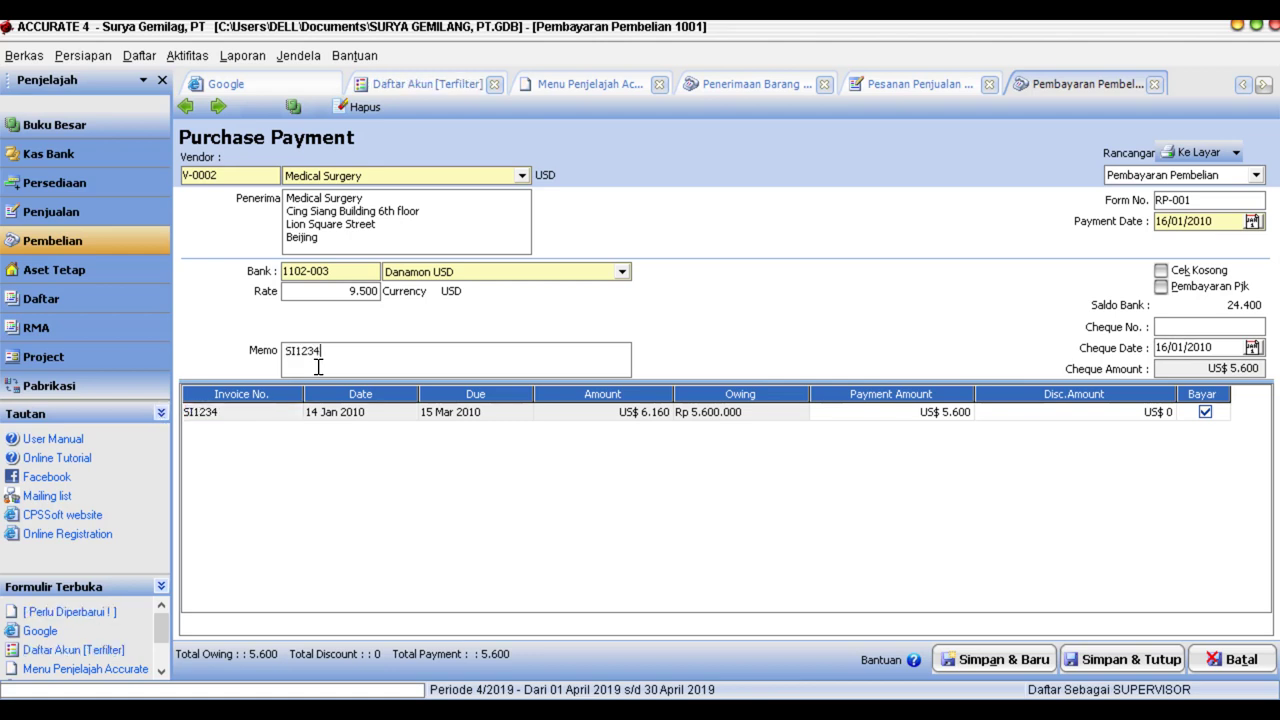
type("I")
type(" Medical Surgey")
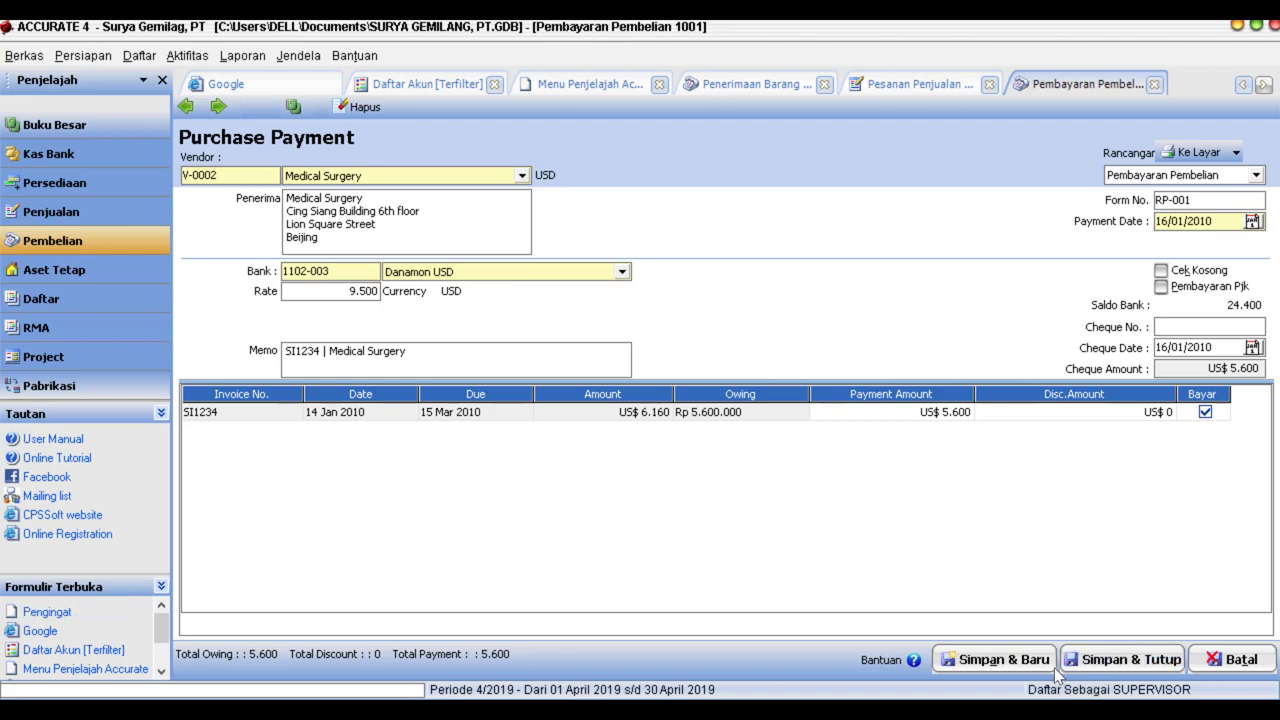
left_click(1216, 222)
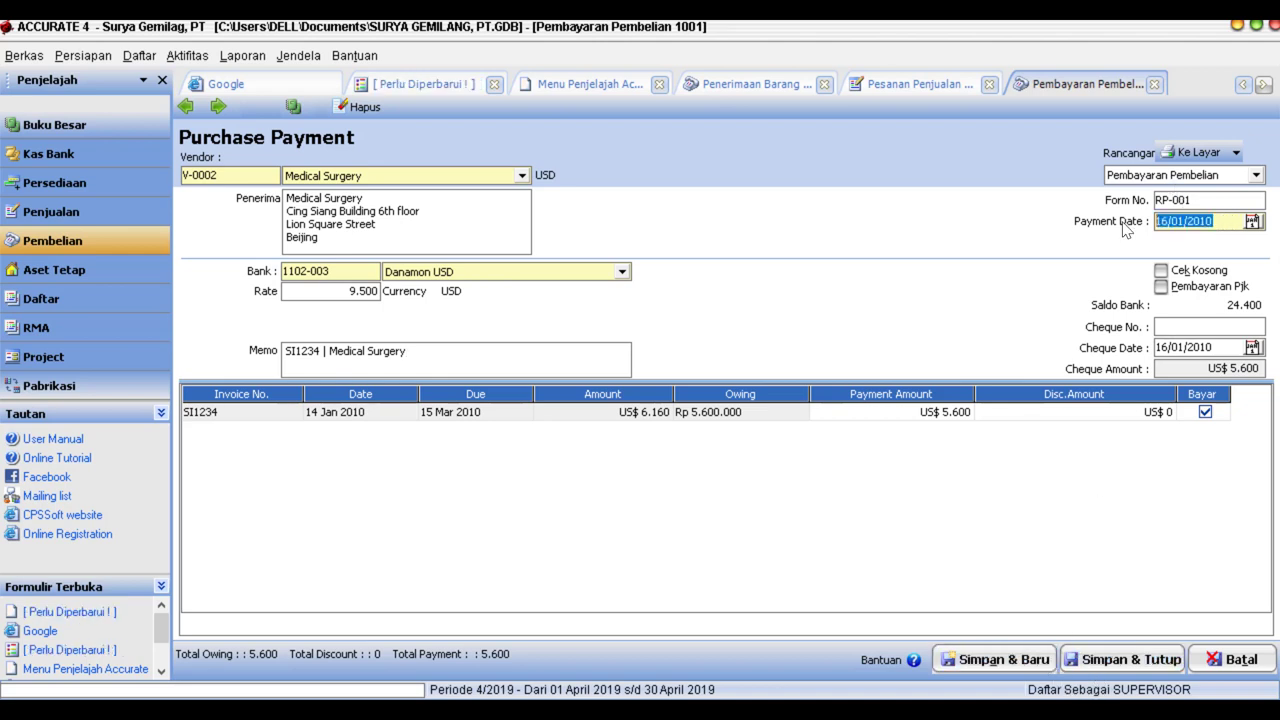
left_click(1004, 660)
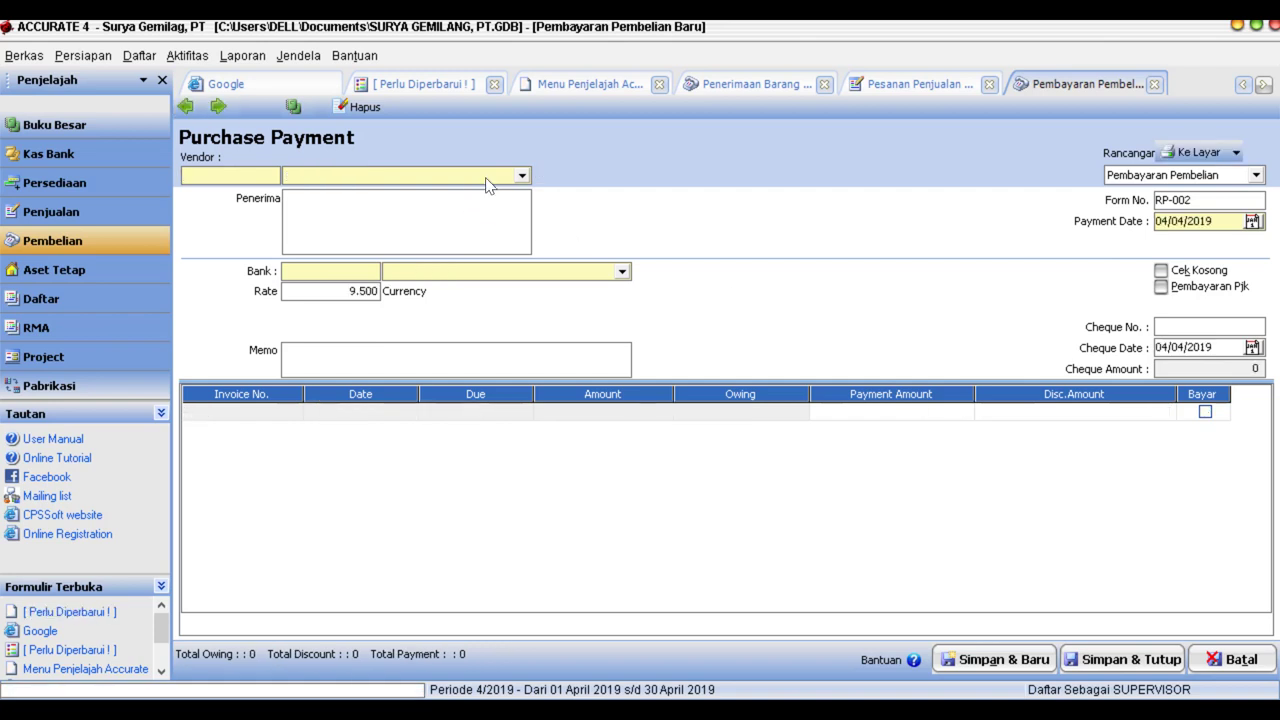
Set the new payment's vendor to Medical Surgery at USD rate 9500, choose bank Kas IDR and mark it as a tax payment.
left_click(521, 175)
left_click(350, 196)
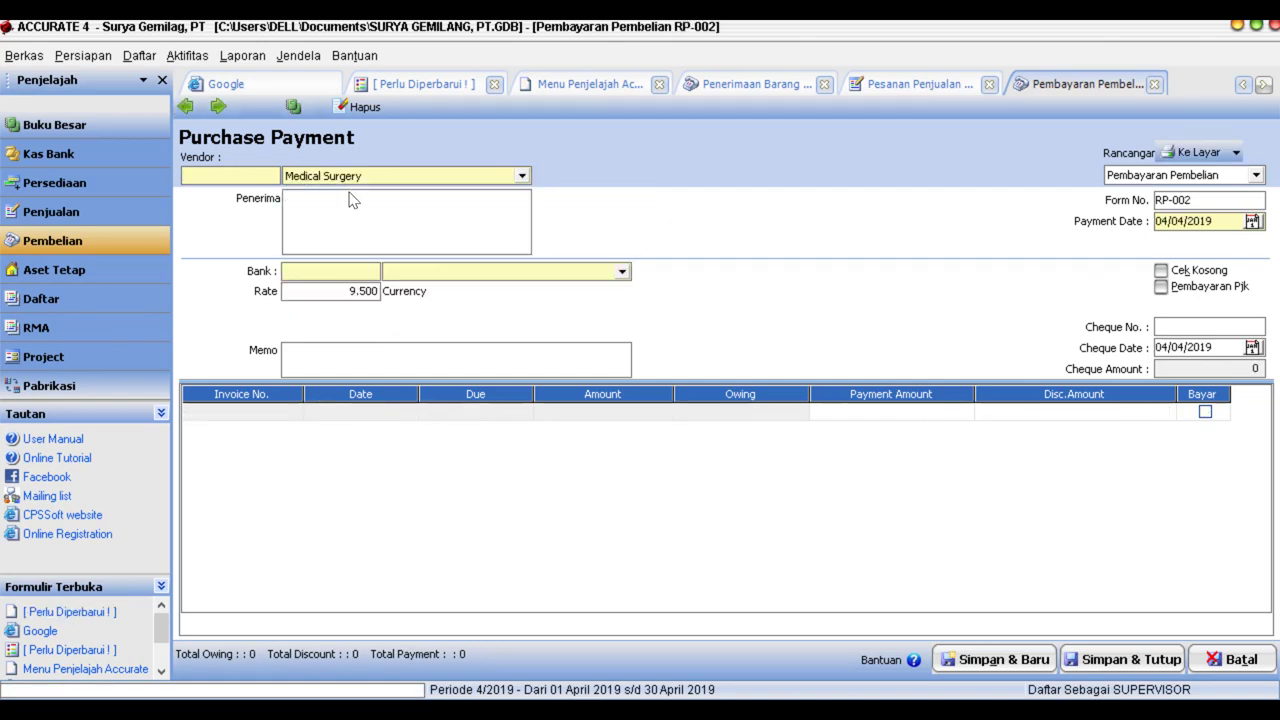
left_click(643, 429)
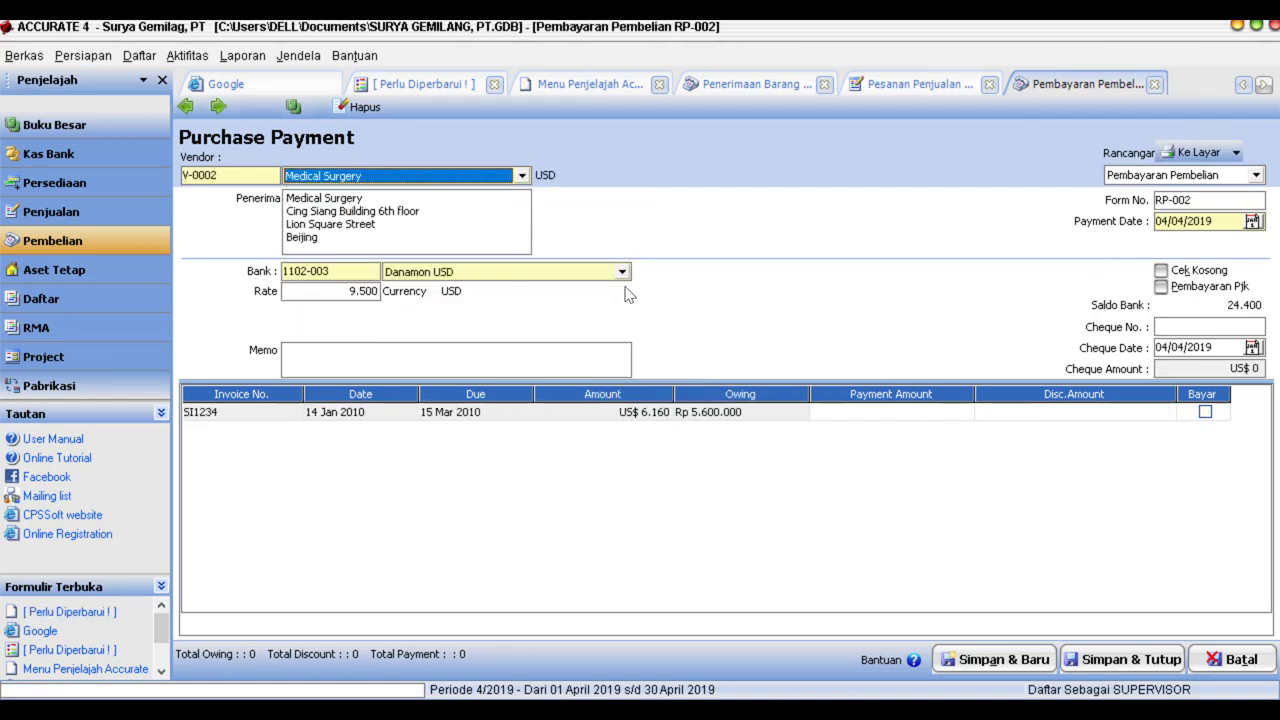
left_click(622, 273)
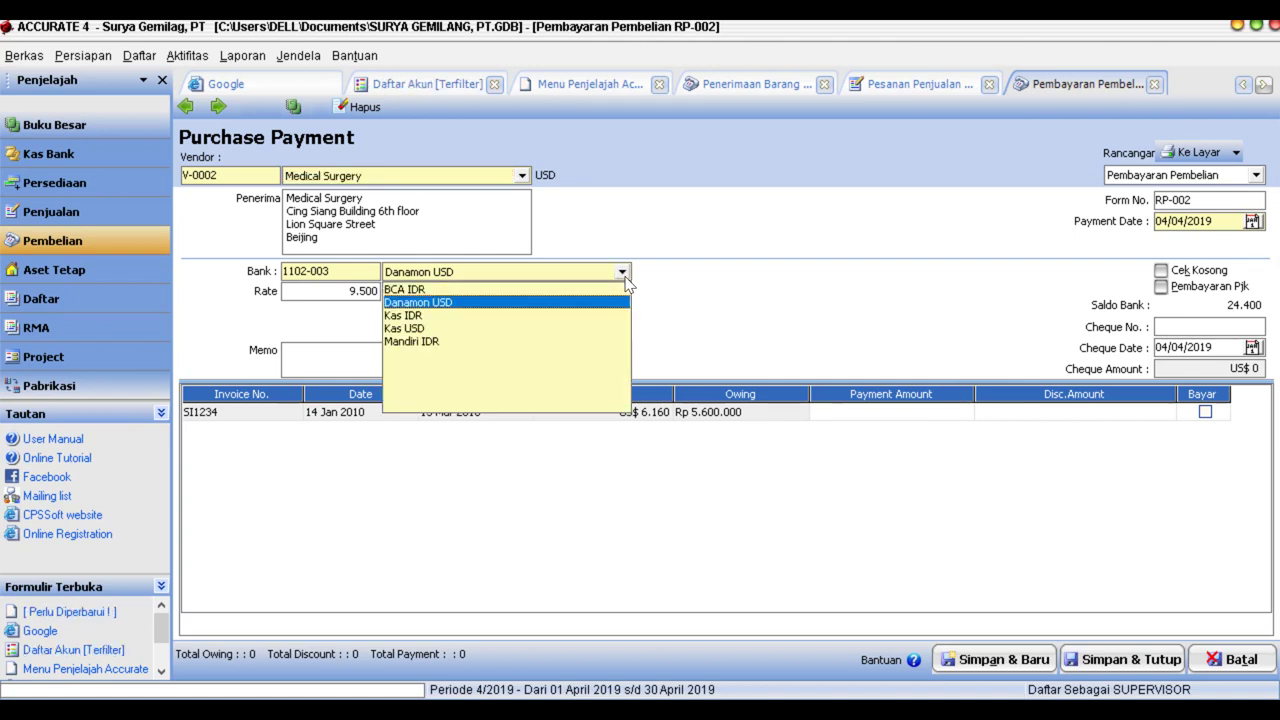
left_click(401, 316)
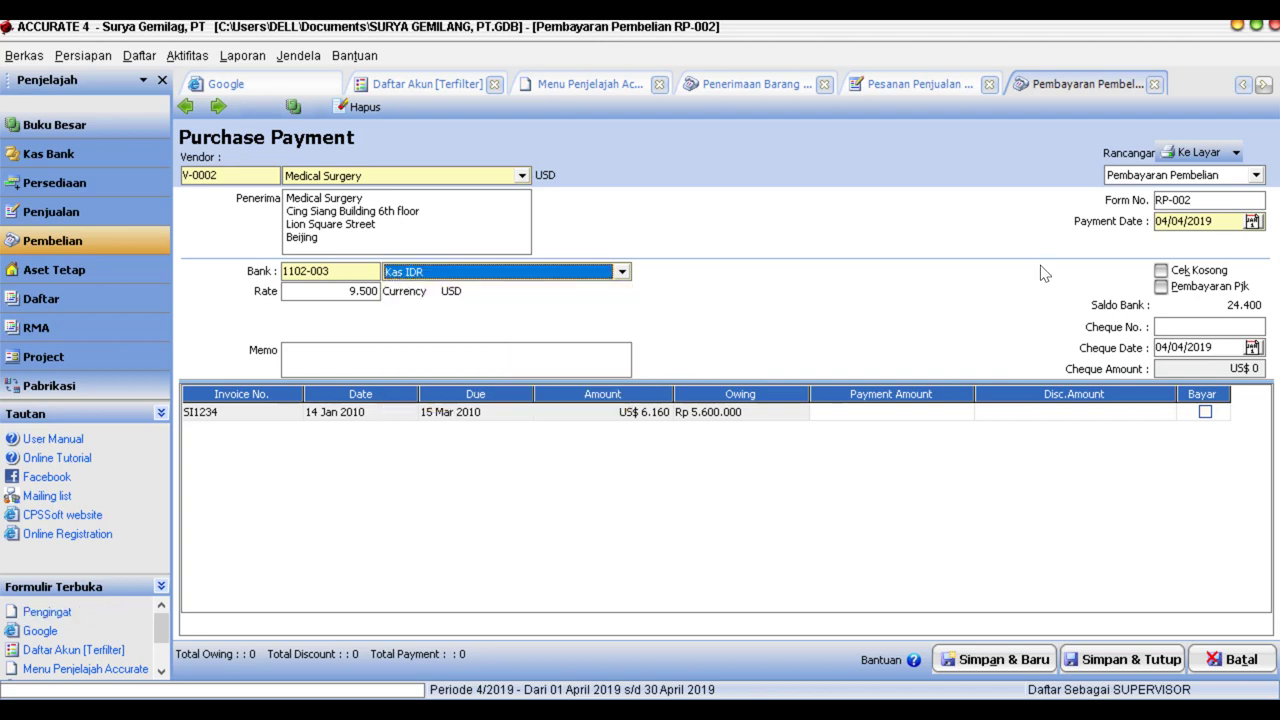
left_click(1161, 287)
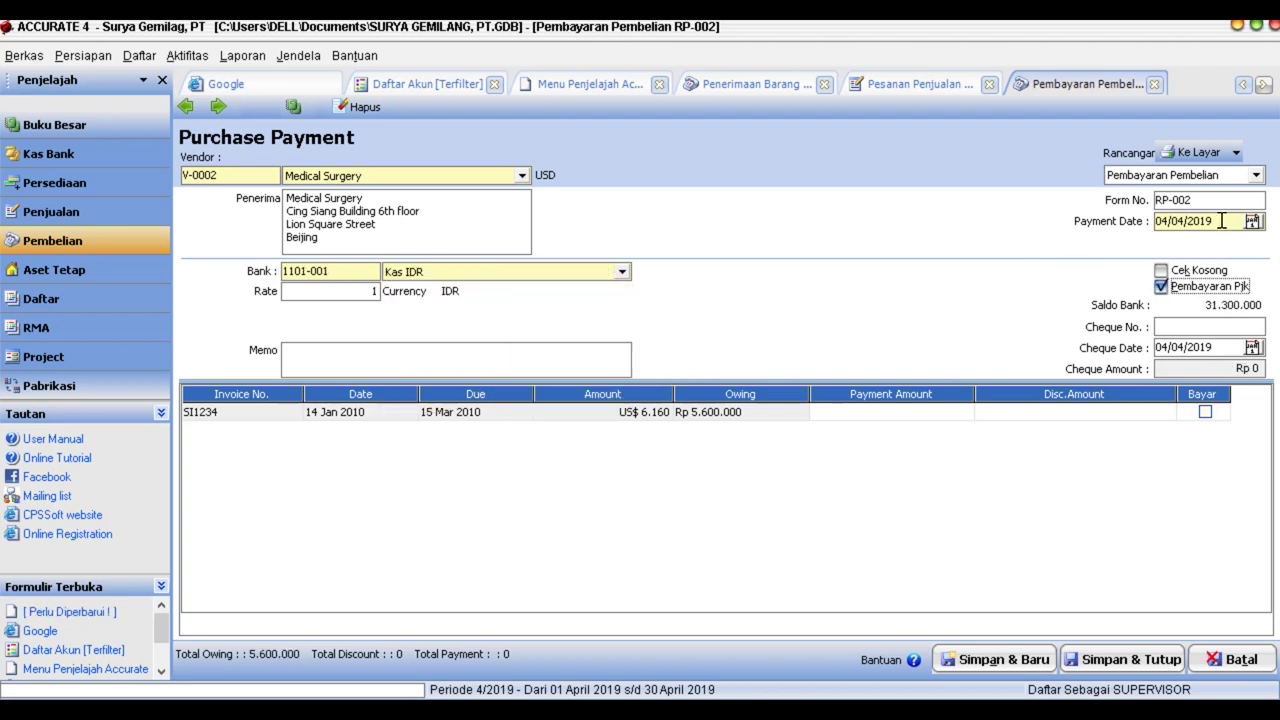
Set both the payment date and the cheque date of payment RP-002 to 16/01/2010.
left_click_drag(1221, 221, 1133, 219)
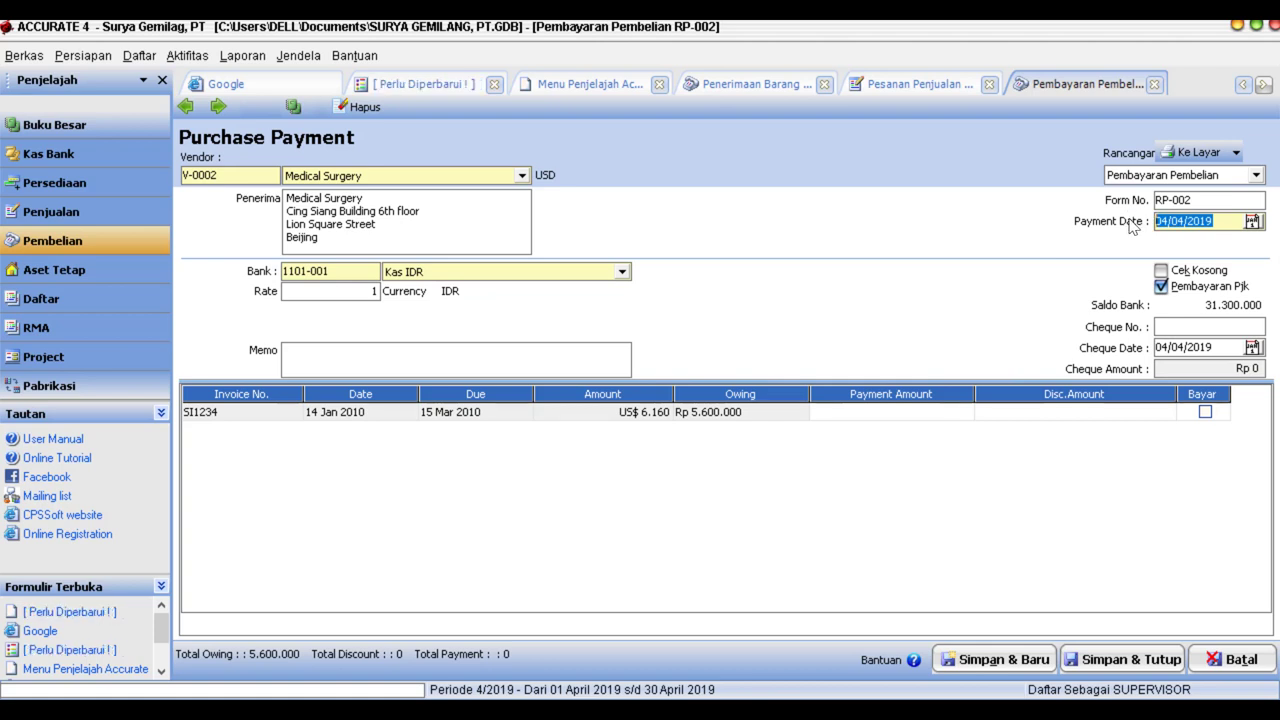
type("16/01/2010")
left_click_drag(1221, 348, 1128, 346)
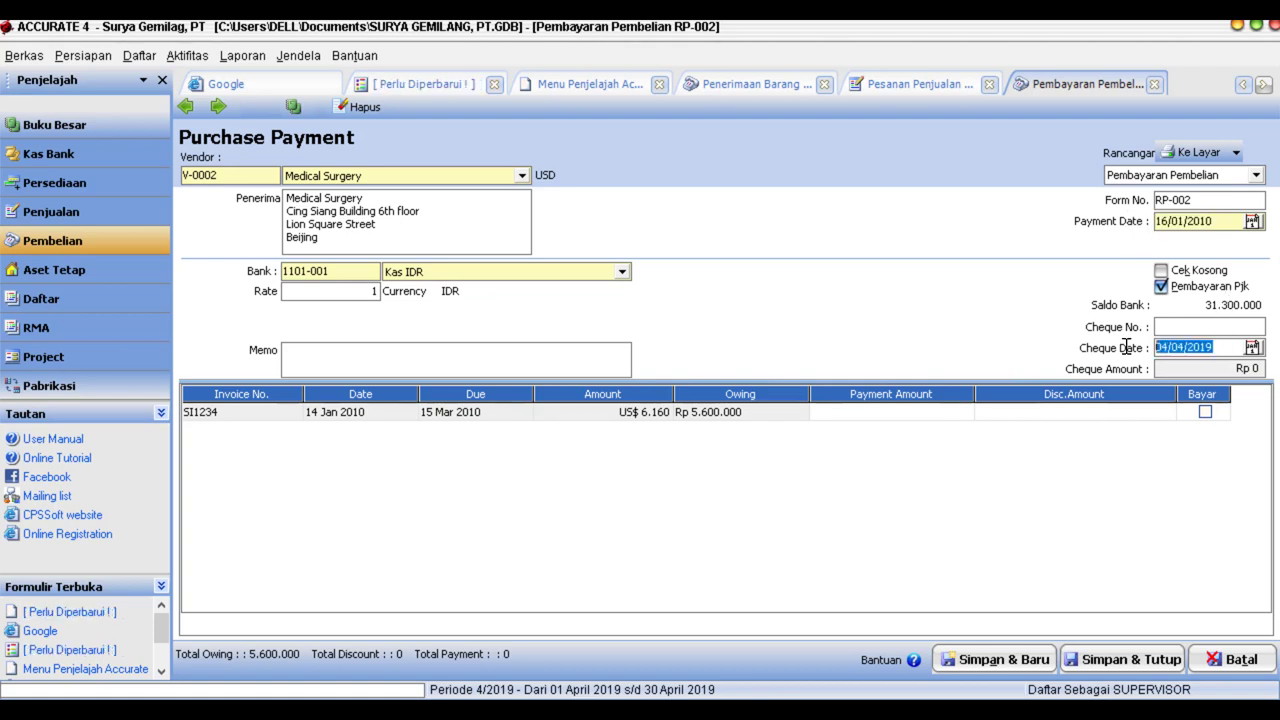
type("16/01/2010")
Enter the memo "SI1234 | Medical Surgery", mark invoice SI1234 for payment of Rp 5.600.000, and save and close the payment.
left_click(234, 416)
left_click(234, 418)
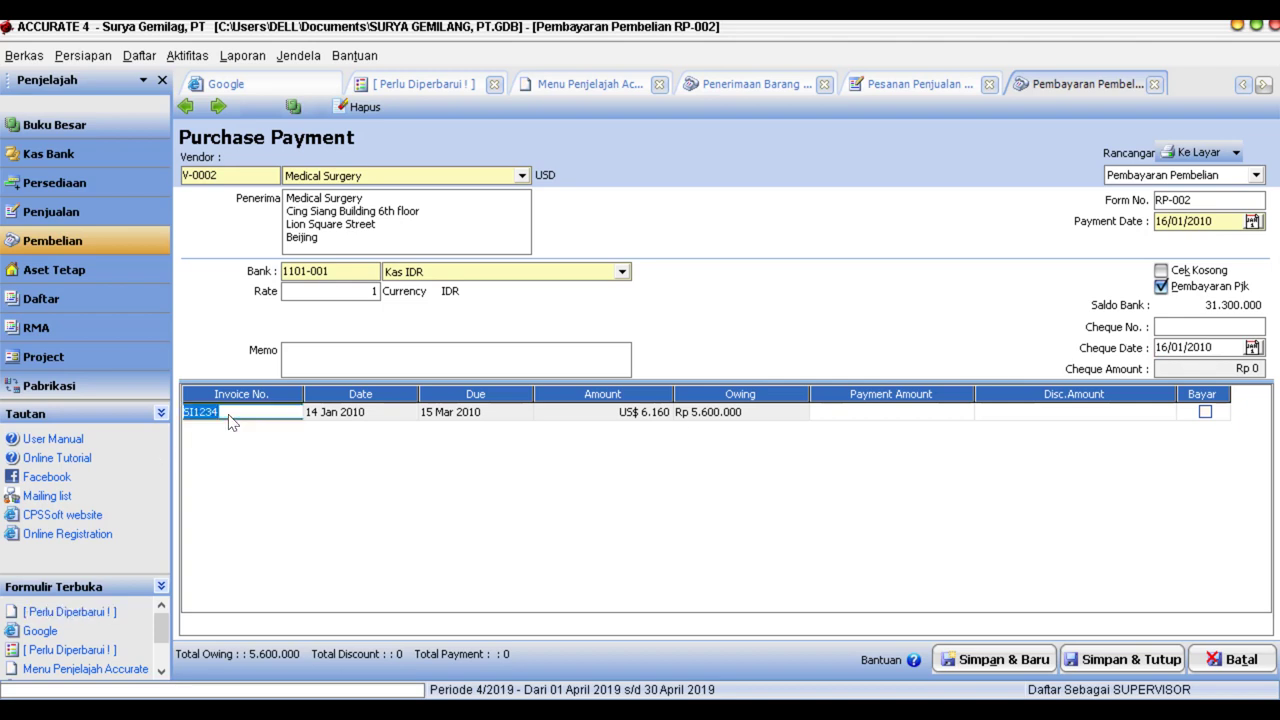
left_click_drag(224, 416, 163, 414)
left_click(292, 362)
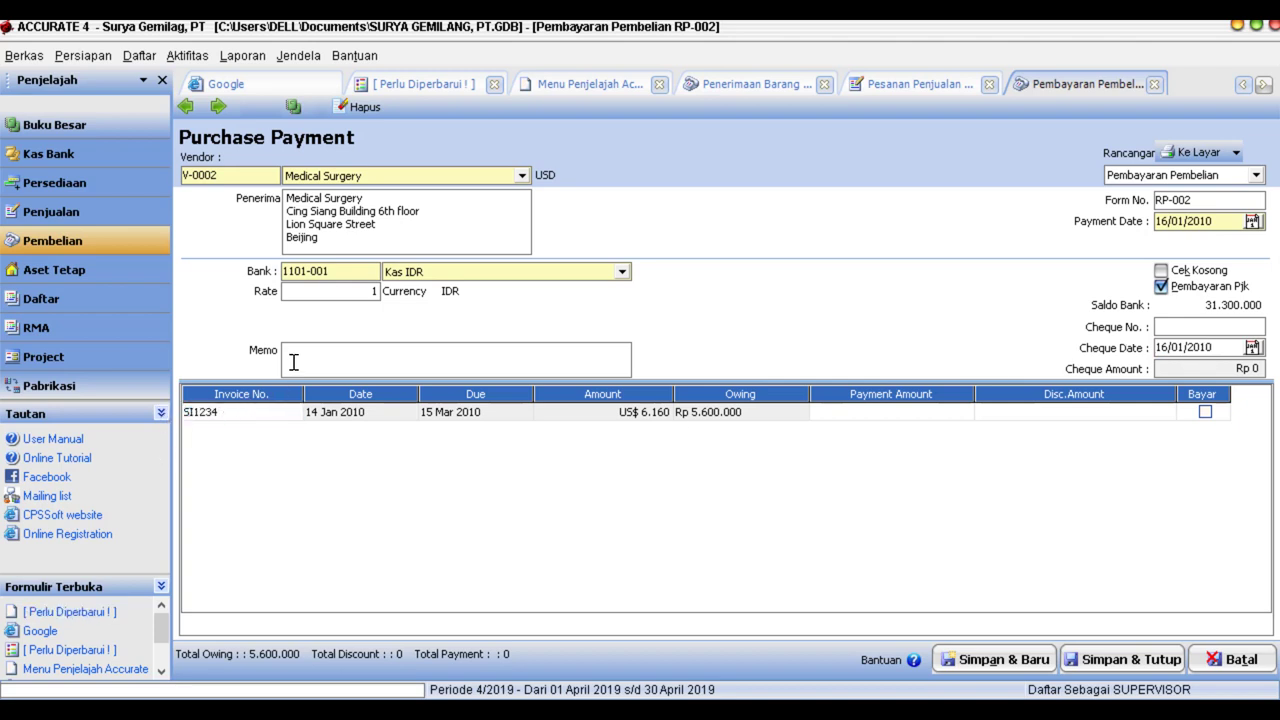
key("ctrl+v")
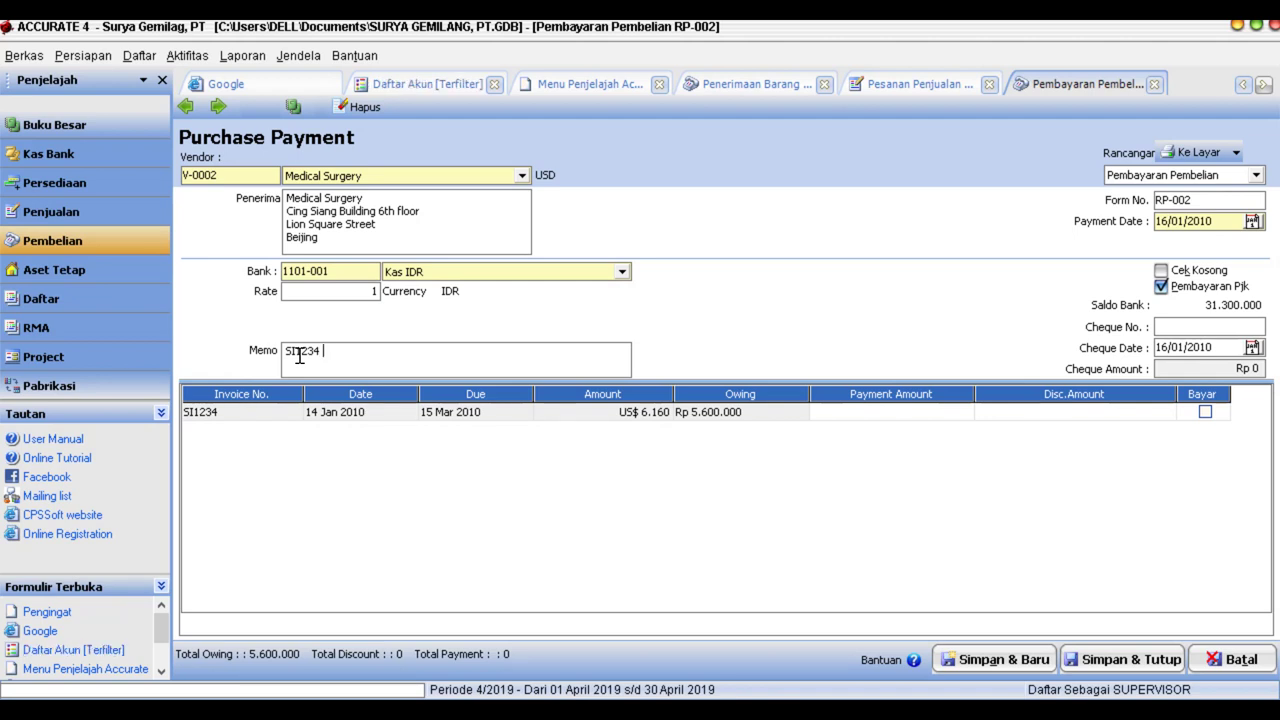
type("| Medical Surge")
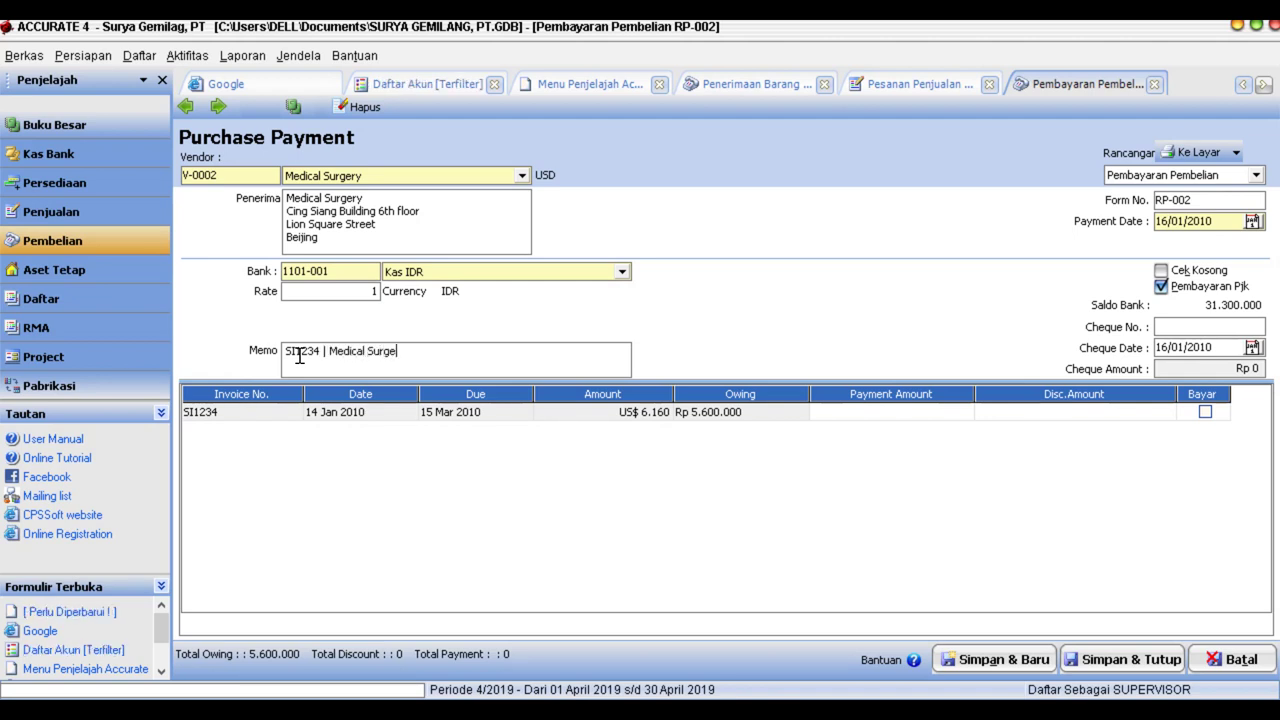
type("ry")
left_click(1205, 412)
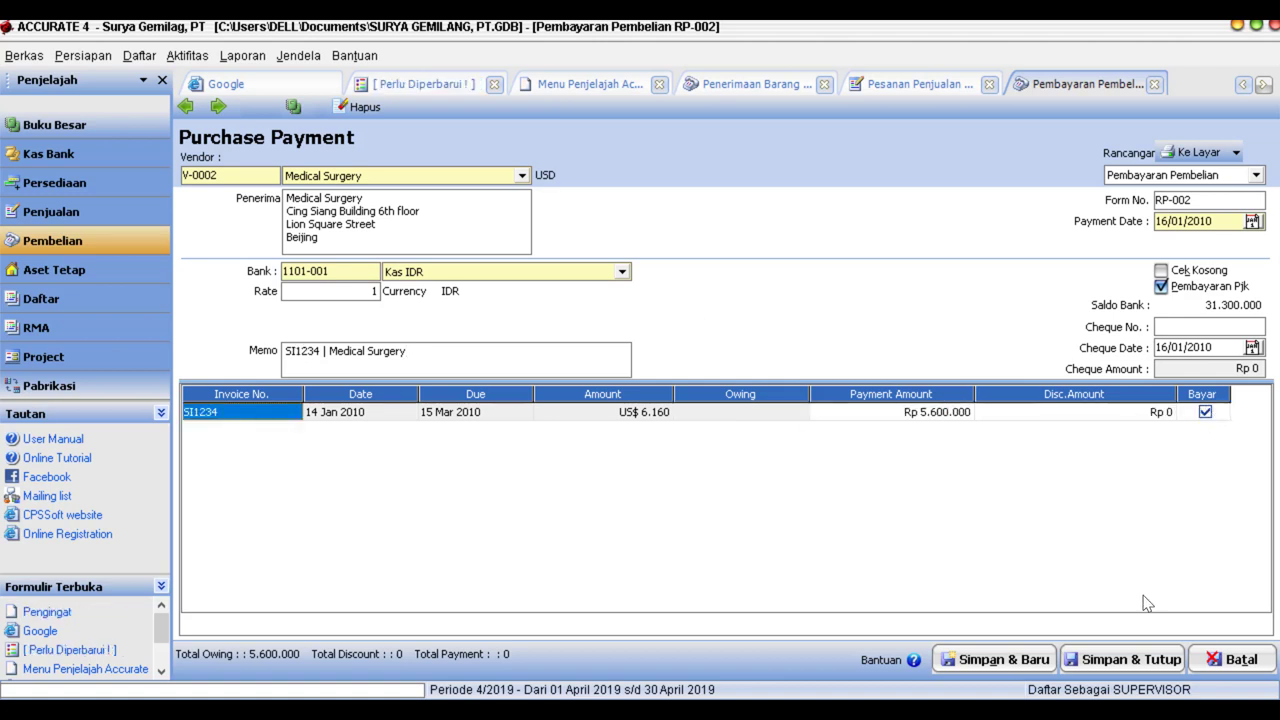
left_click(1124, 670)
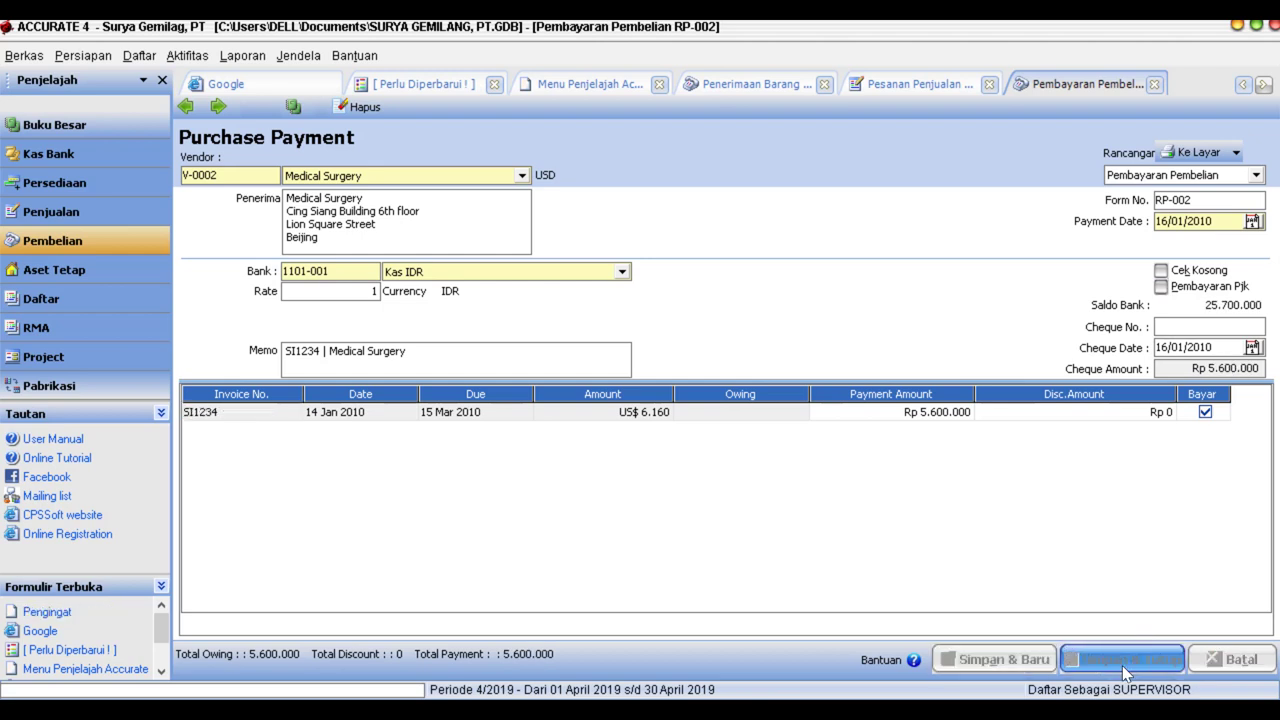
Create a new fixed asset and set its asset type to Kendaraan 1.
left_click(106, 277)
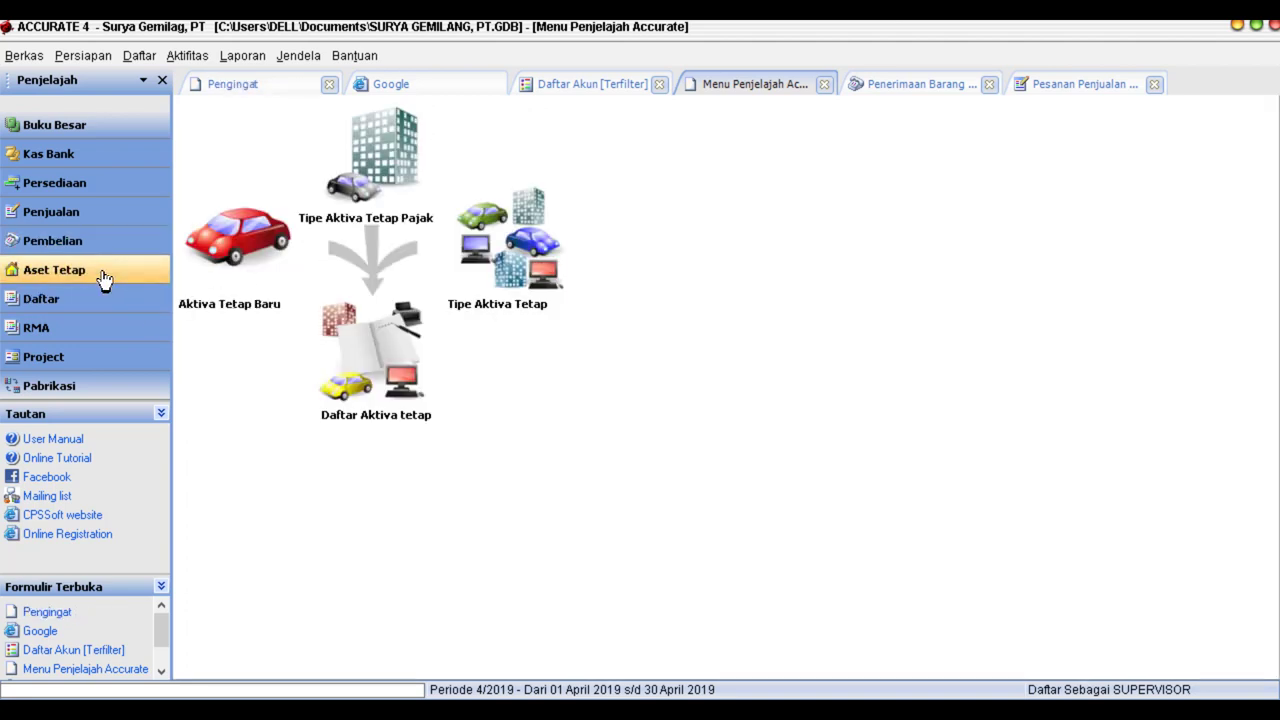
left_click(237, 243)
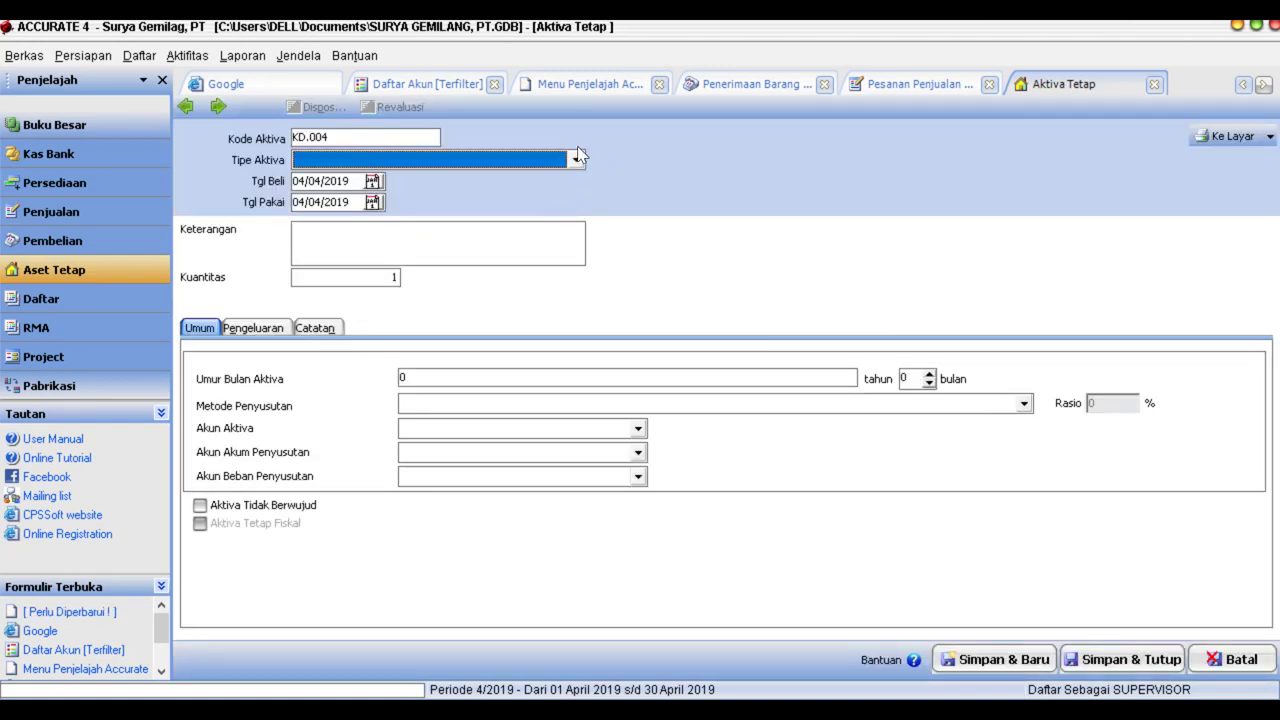
left_click(575, 160)
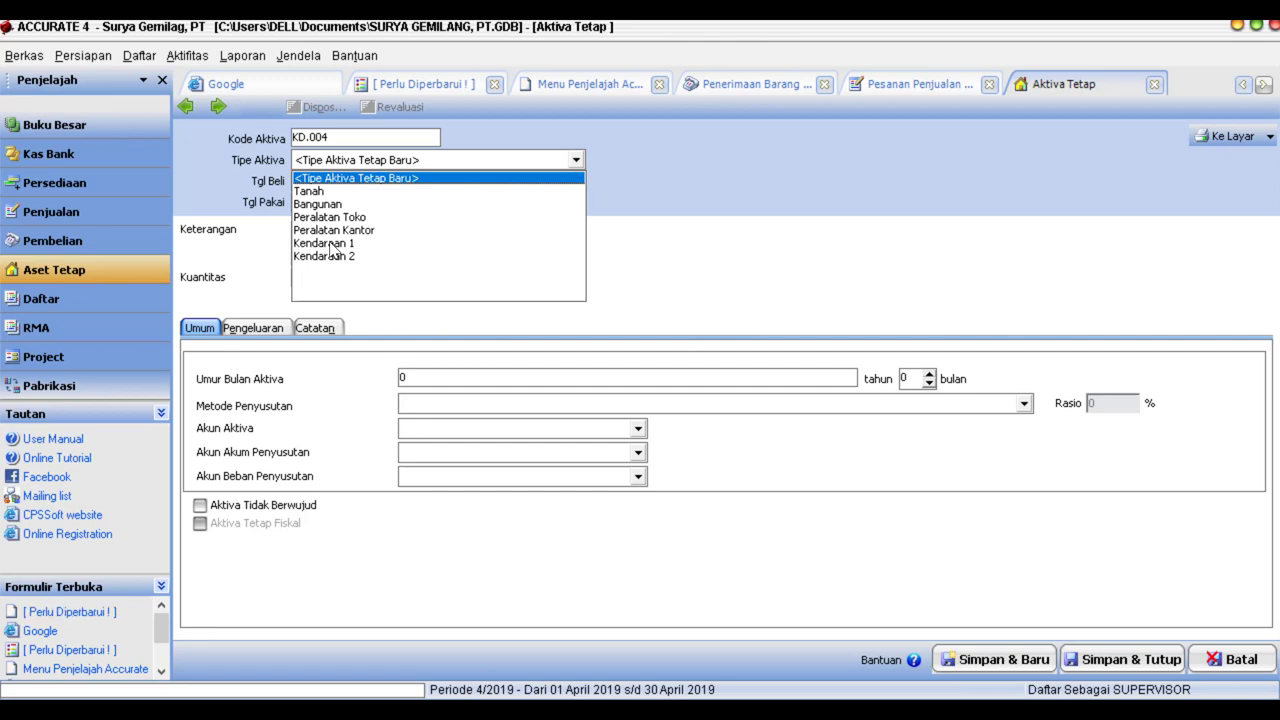
left_click(331, 244)
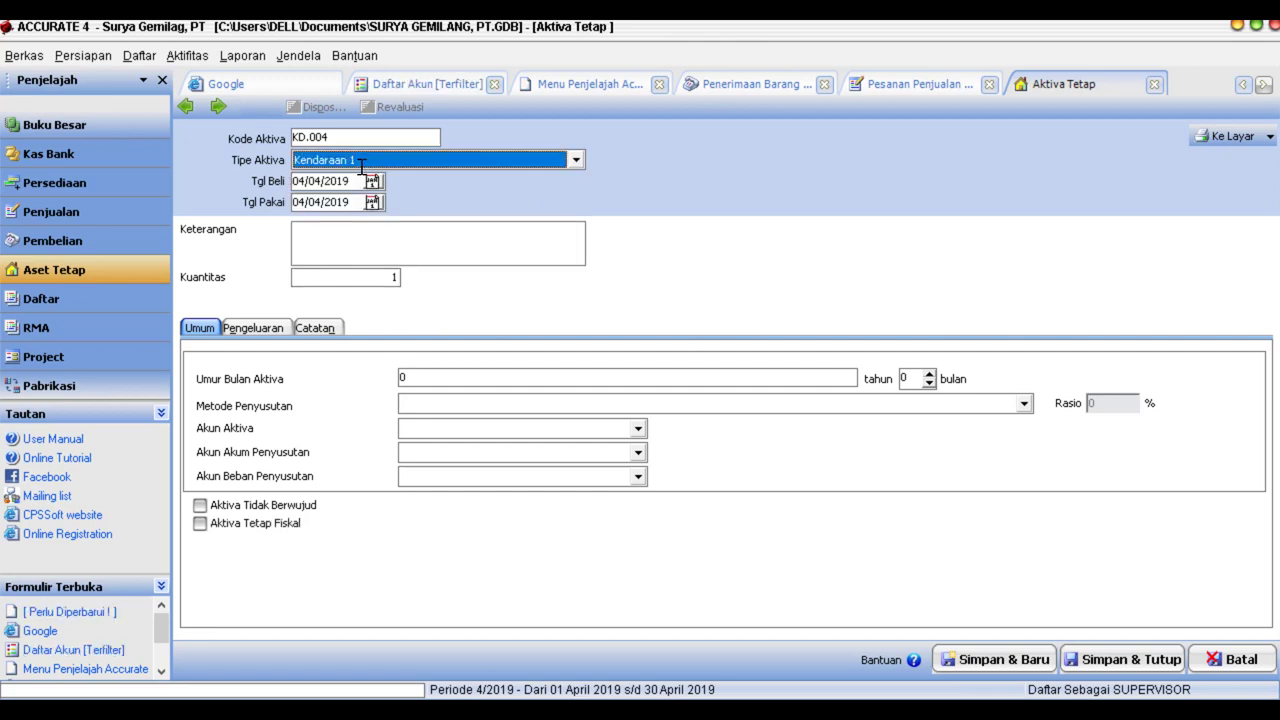
Set the asset's purchase date and usage date both to 17/01/2010.
key("Tab")
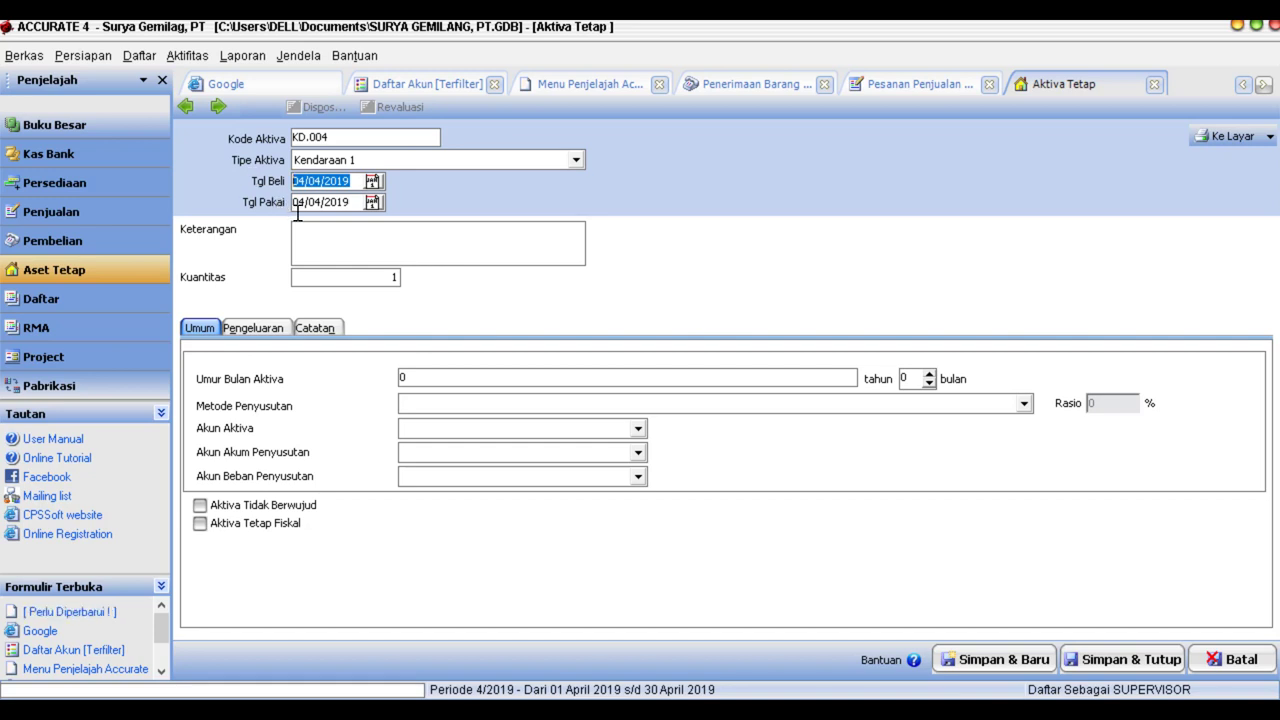
type("17/01/20")
left_click_drag(352, 181, 276, 180)
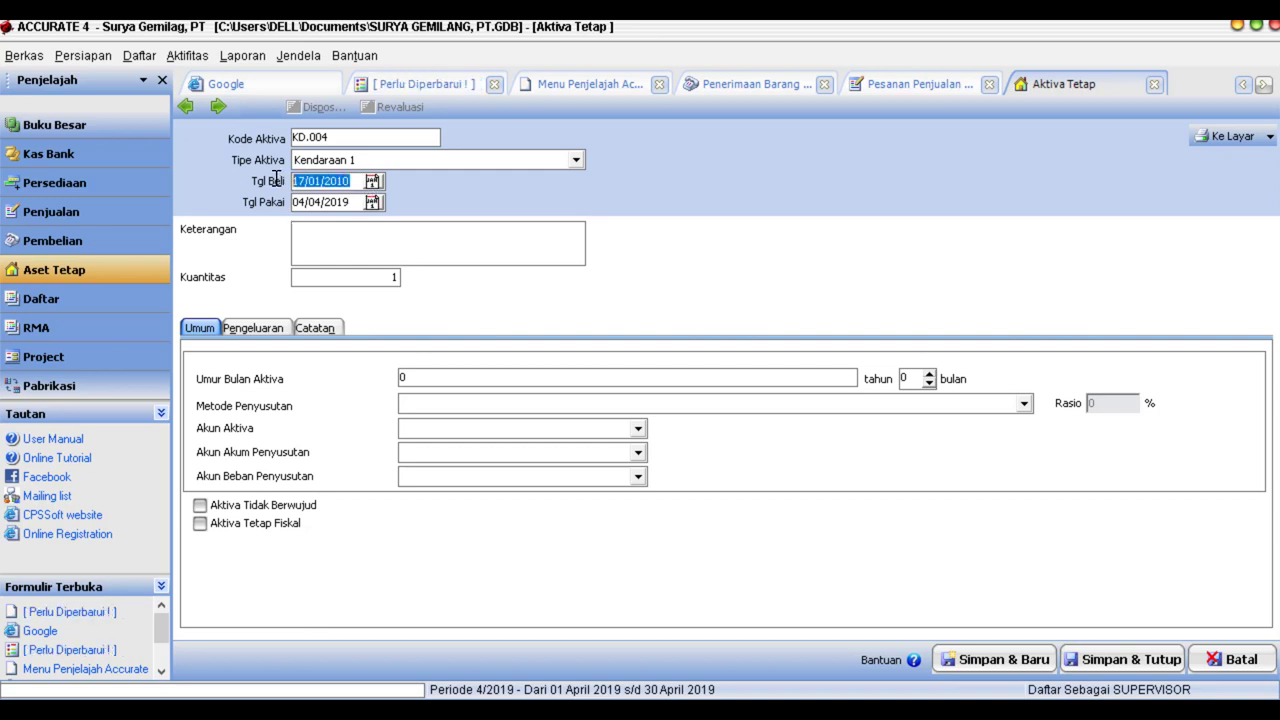
key("ctrl+c")
left_click_drag(357, 201, 249, 201)
key("ctrl+v")
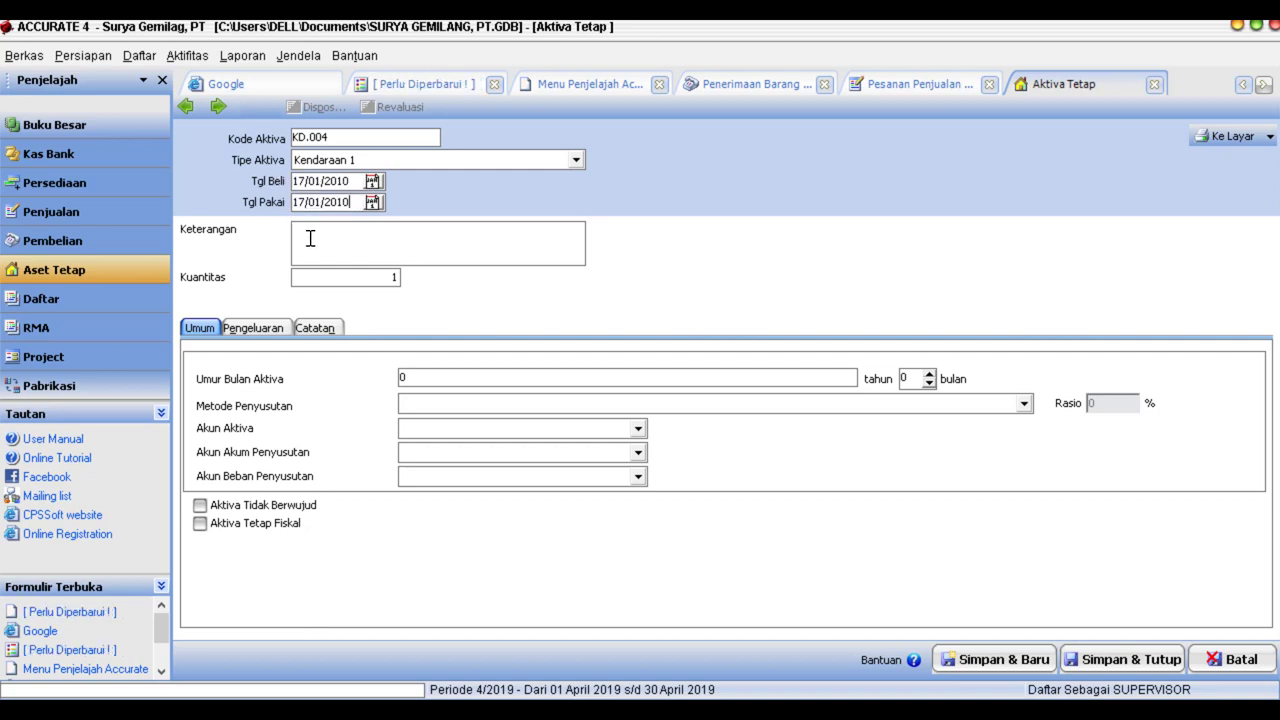
Describe the asset as "Kendaraan Operasional" and set its quantity to 2.
left_click(310, 238)
type("Kepdaraan Operasional")
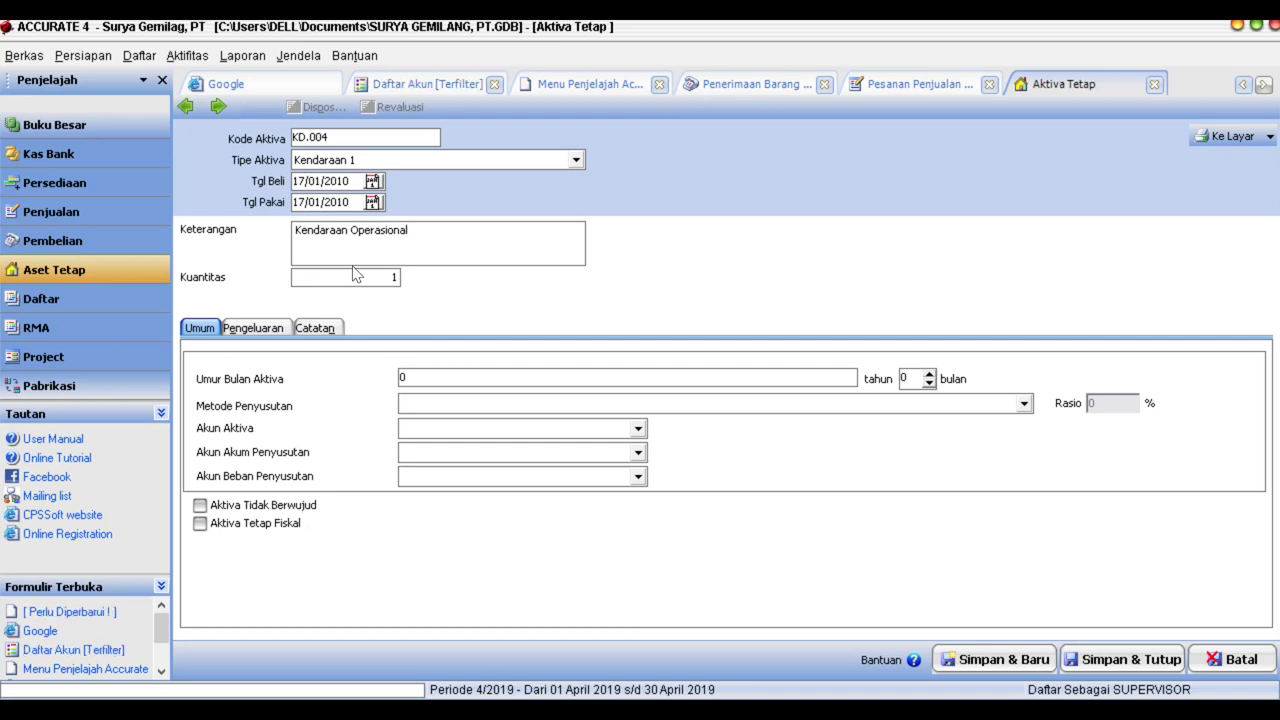
left_click_drag(368, 277, 182, 277)
type("2")
Set the asset's useful life to 4 years and change its asset code to FA KD.001.
left_click(428, 377)
type("4")
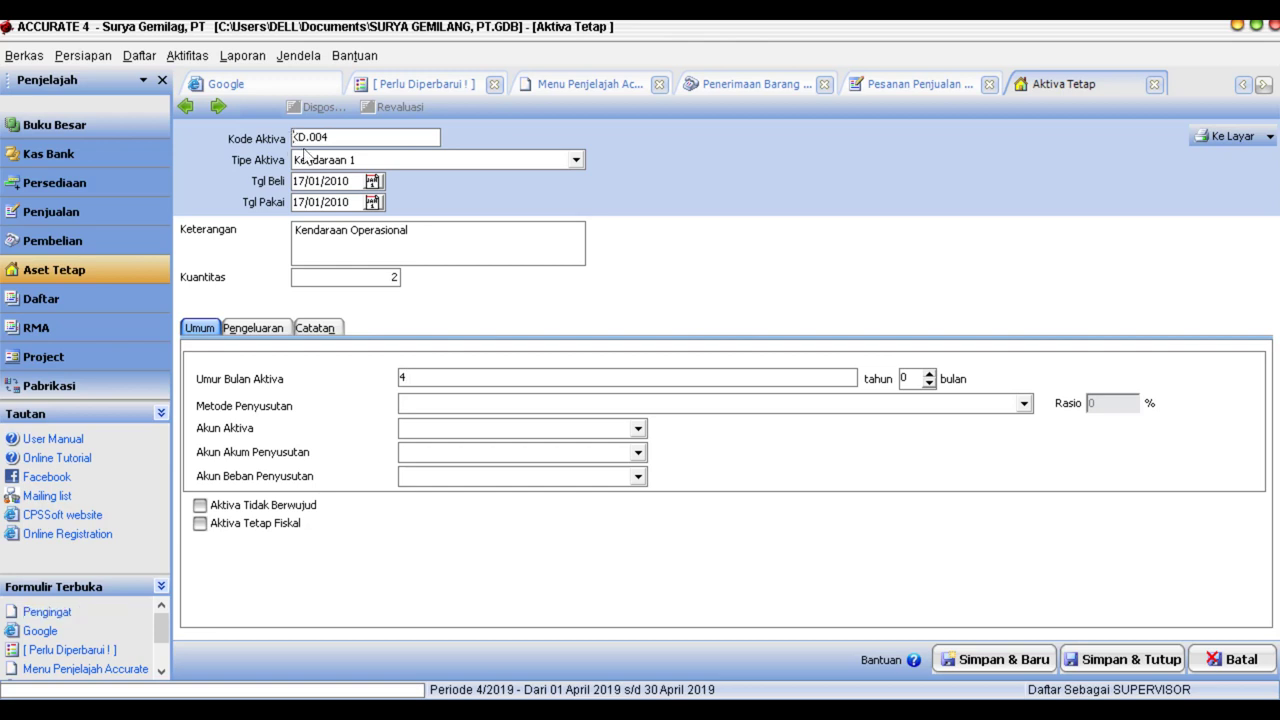
type("FA")
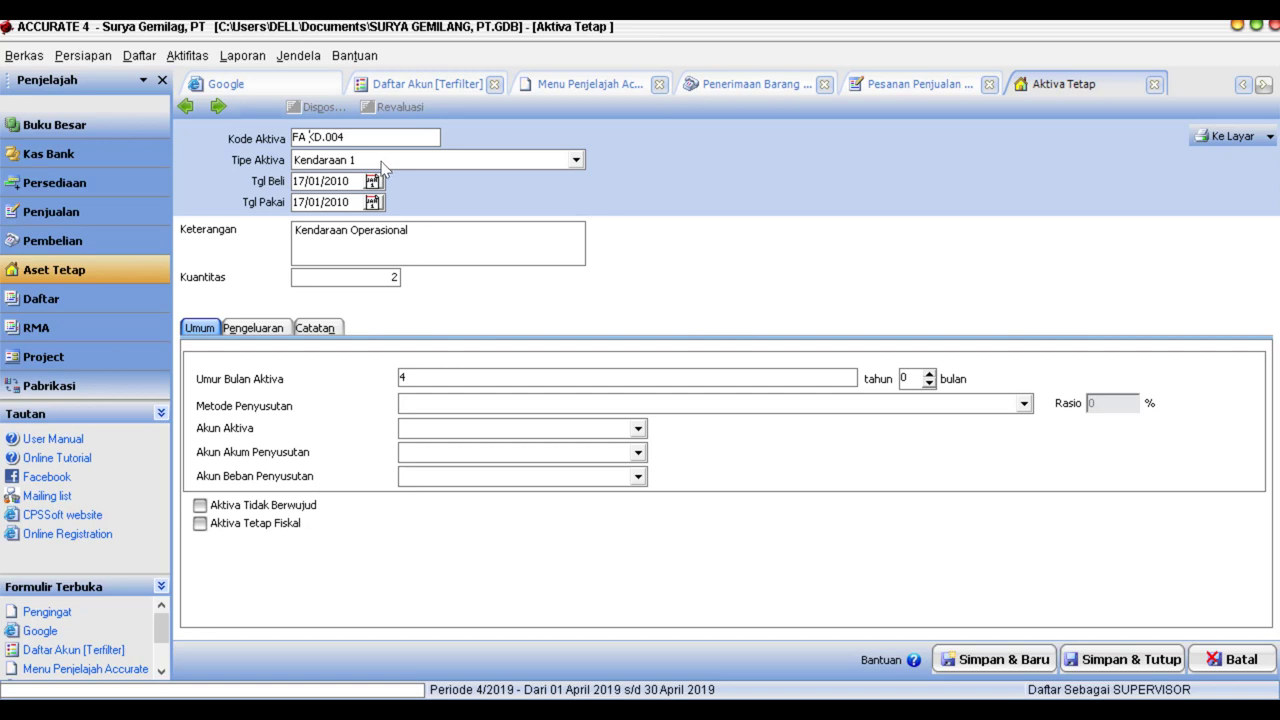
key("BackSpace")
type("1")
Choose Metode Garis Lurus as the depreciation method and Kendaraan as the asset account.
left_click(418, 408)
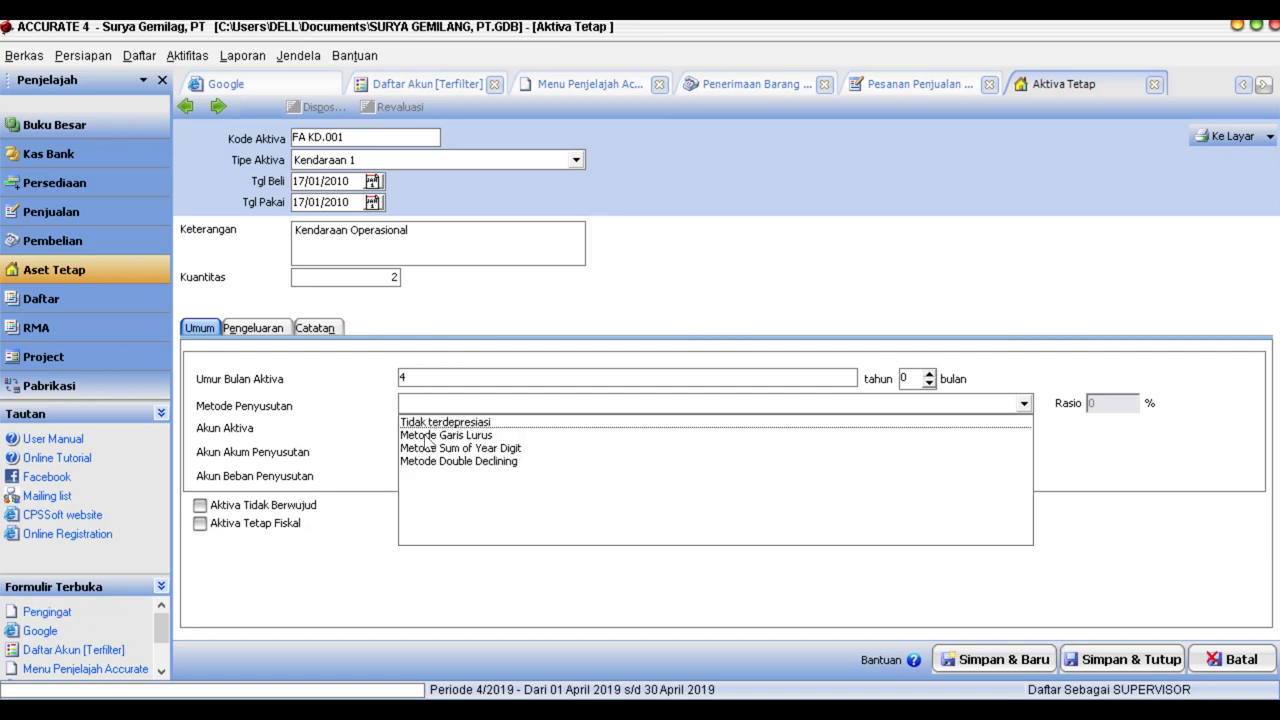
left_click(430, 440)
left_click(520, 432)
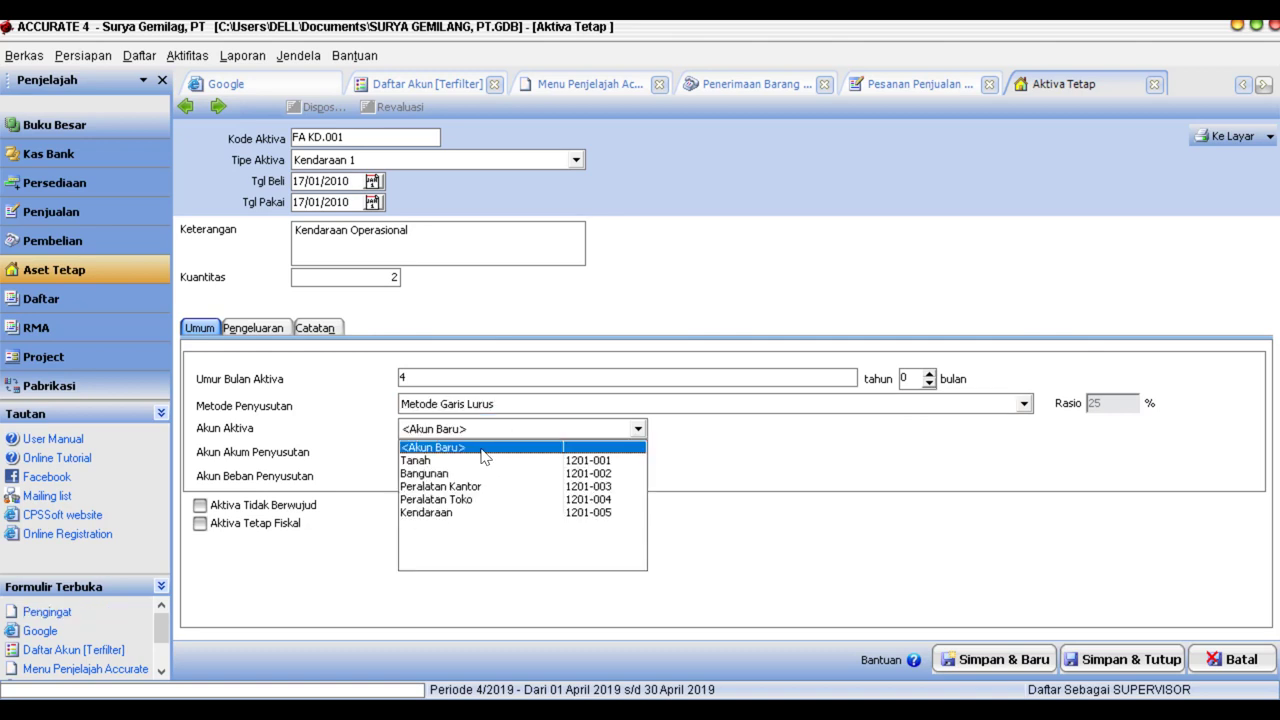
left_click(434, 513)
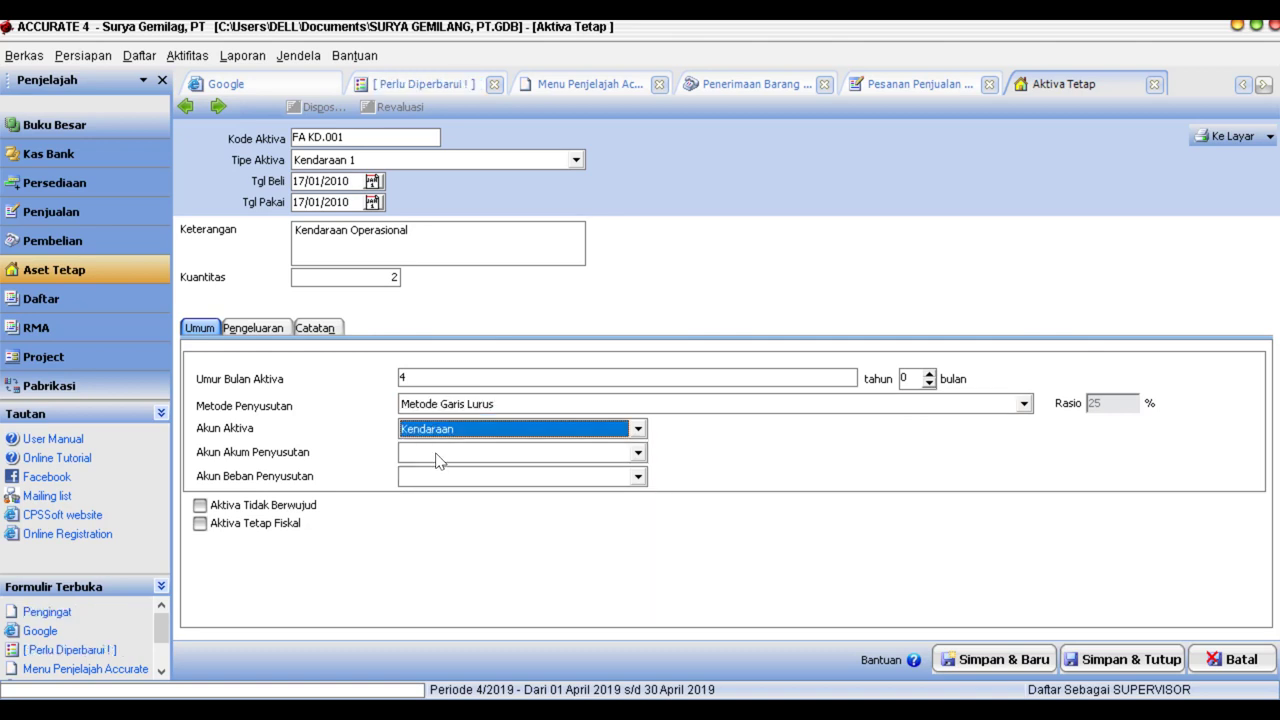
Set the accumulated depreciation account to Akum. Penys. Kendaraan and the expense account to Beban Penyusutan Kendaraan, and tick the Aktiva Tetap Fiskal option.
left_click(440, 455)
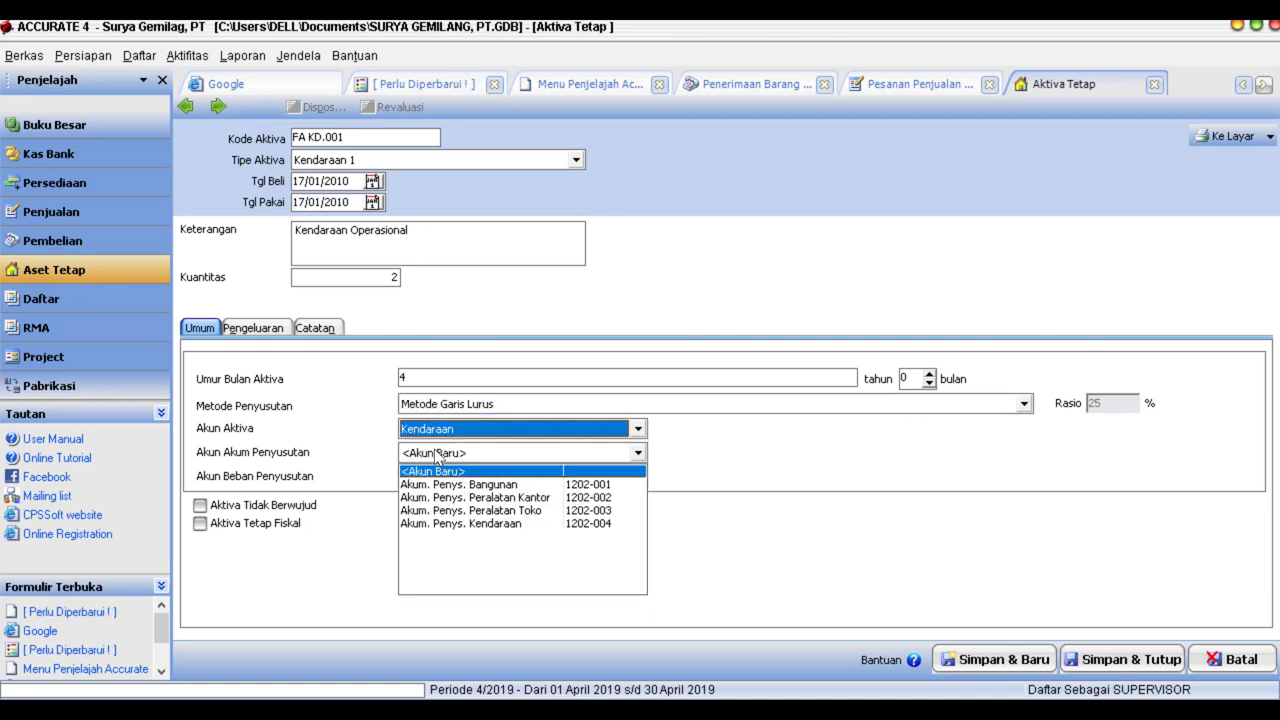
left_click(491, 525)
left_click(496, 478)
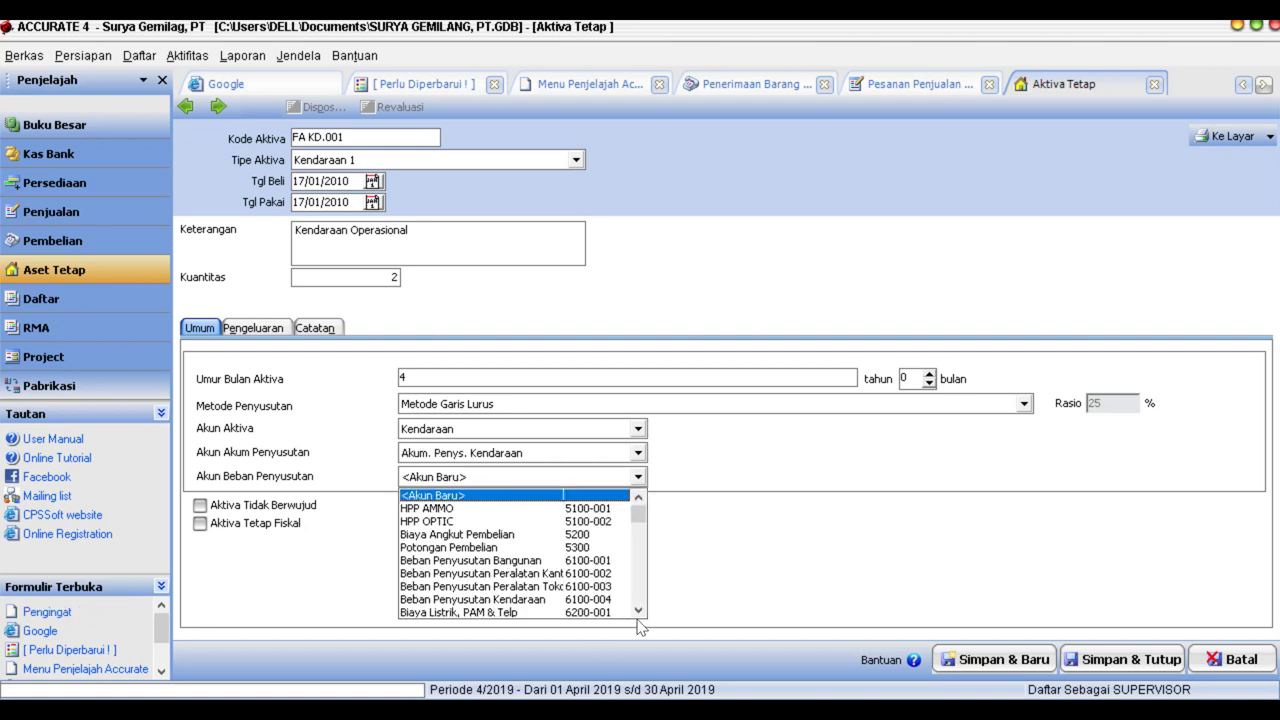
scroll(640, 618, "down", 3)
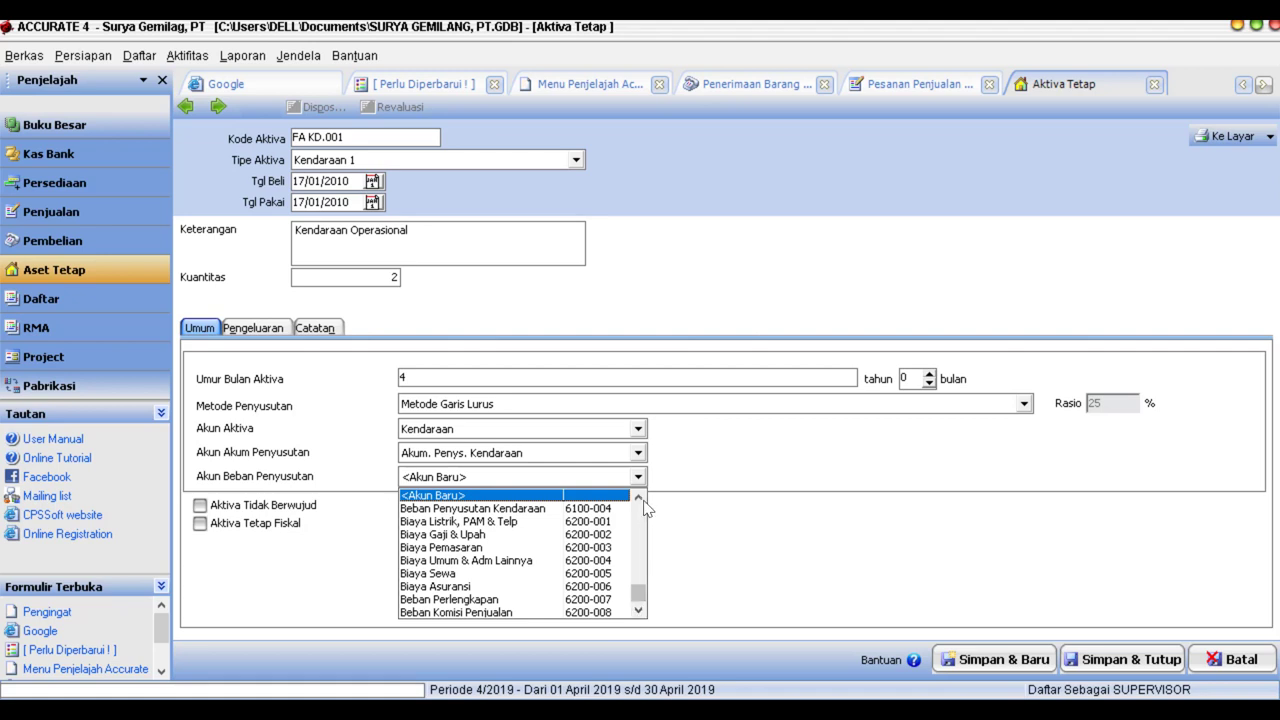
left_click(640, 497)
left_click(640, 497)
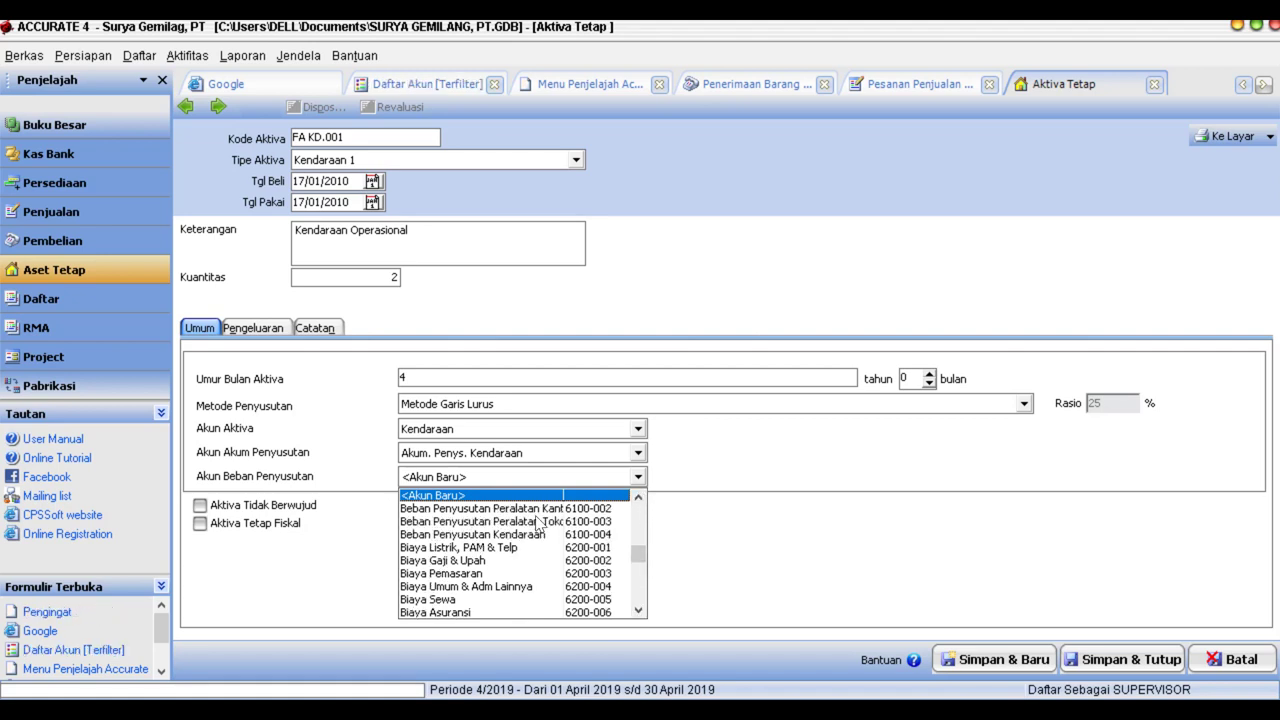
left_click(525, 538)
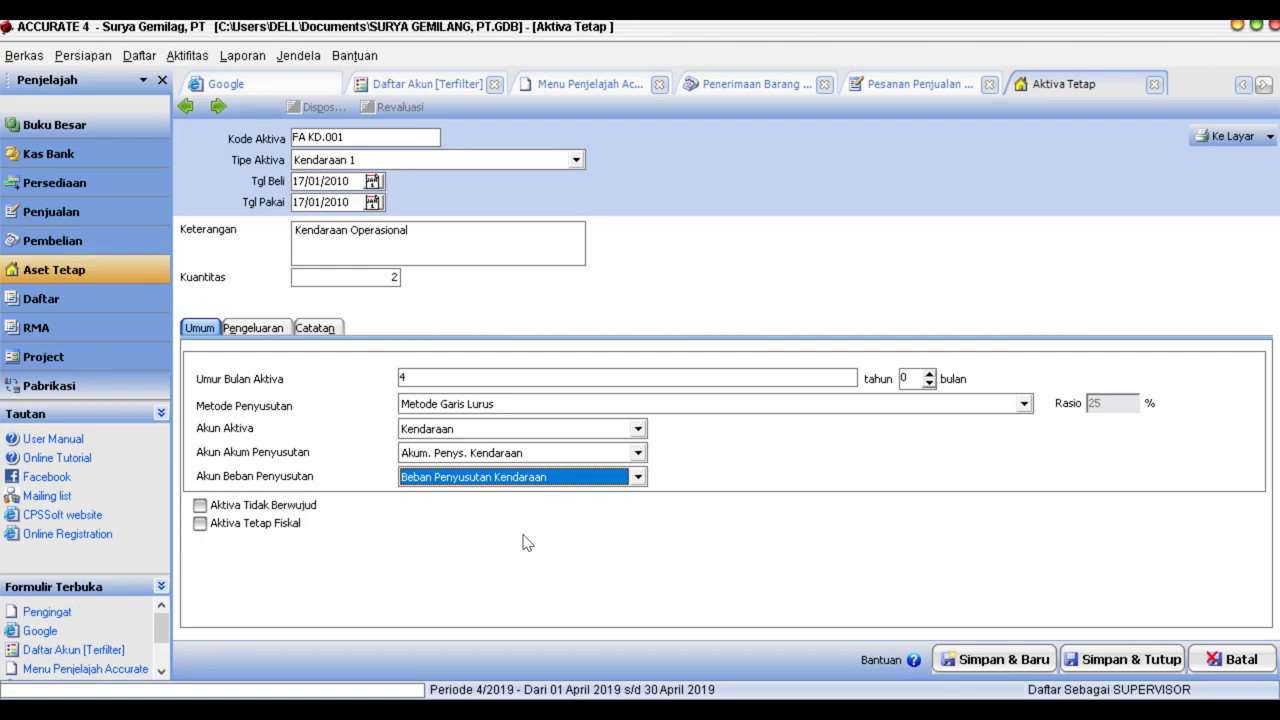
left_click(200, 524)
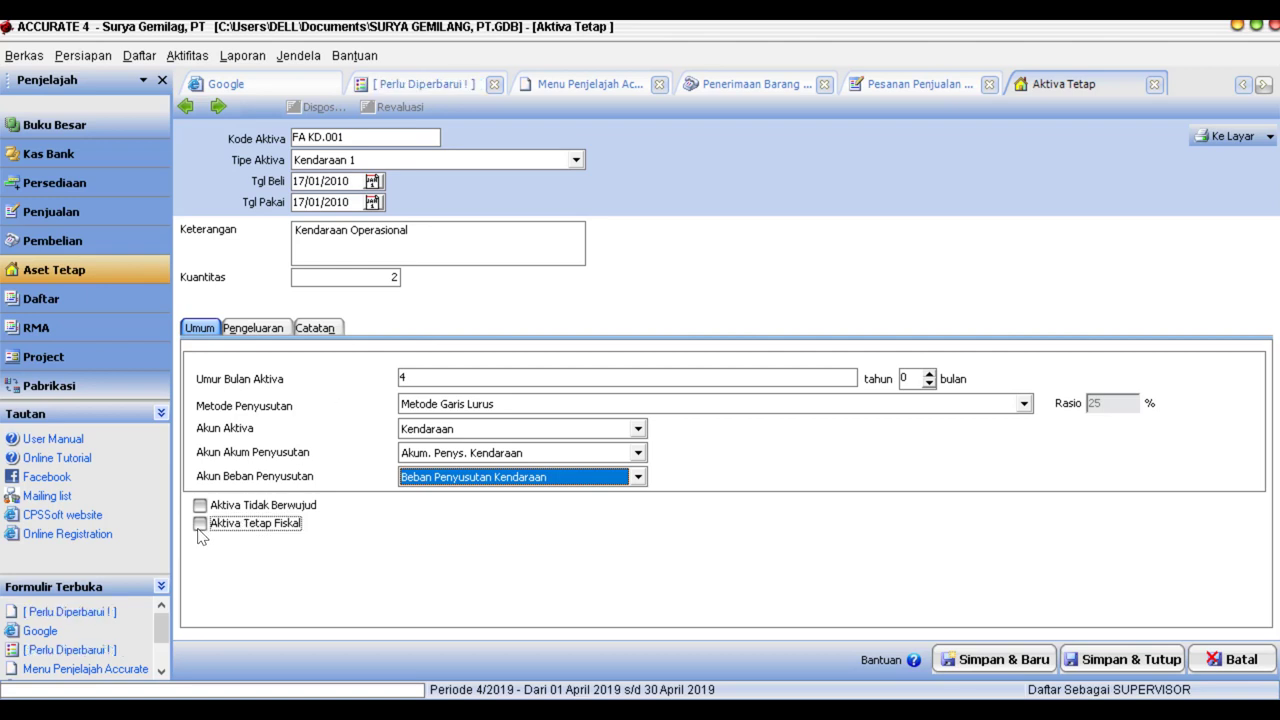
Add an asset expenditure of 200.000.000 from account 1102-001 Mandiri IDR, then save and close the fixed asset.
left_click(254, 328)
left_click(330, 370)
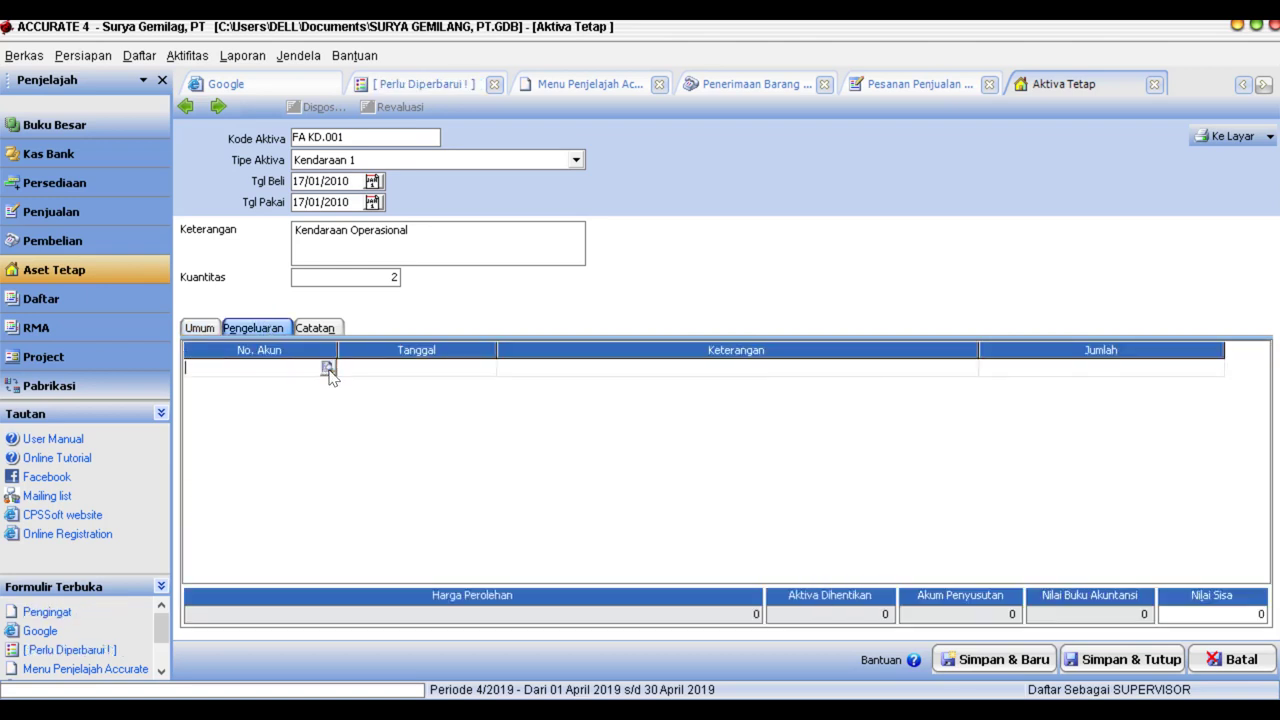
left_click(328, 368)
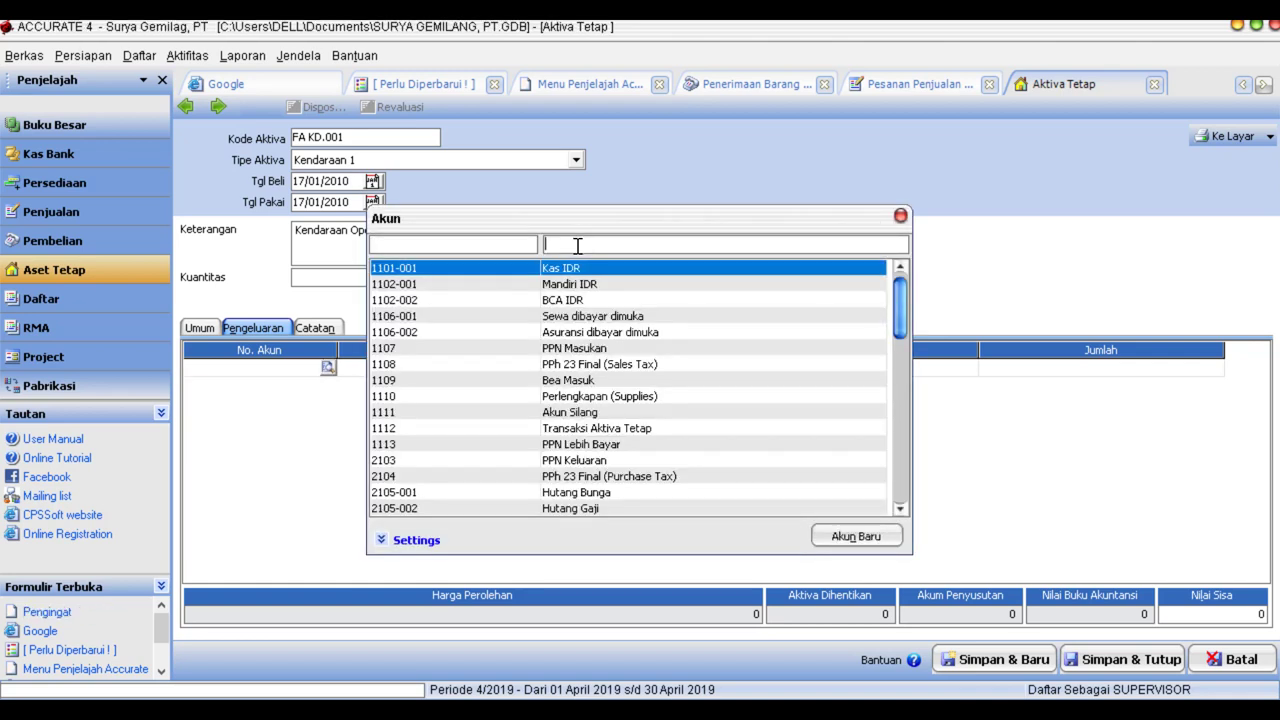
double_click(578, 285)
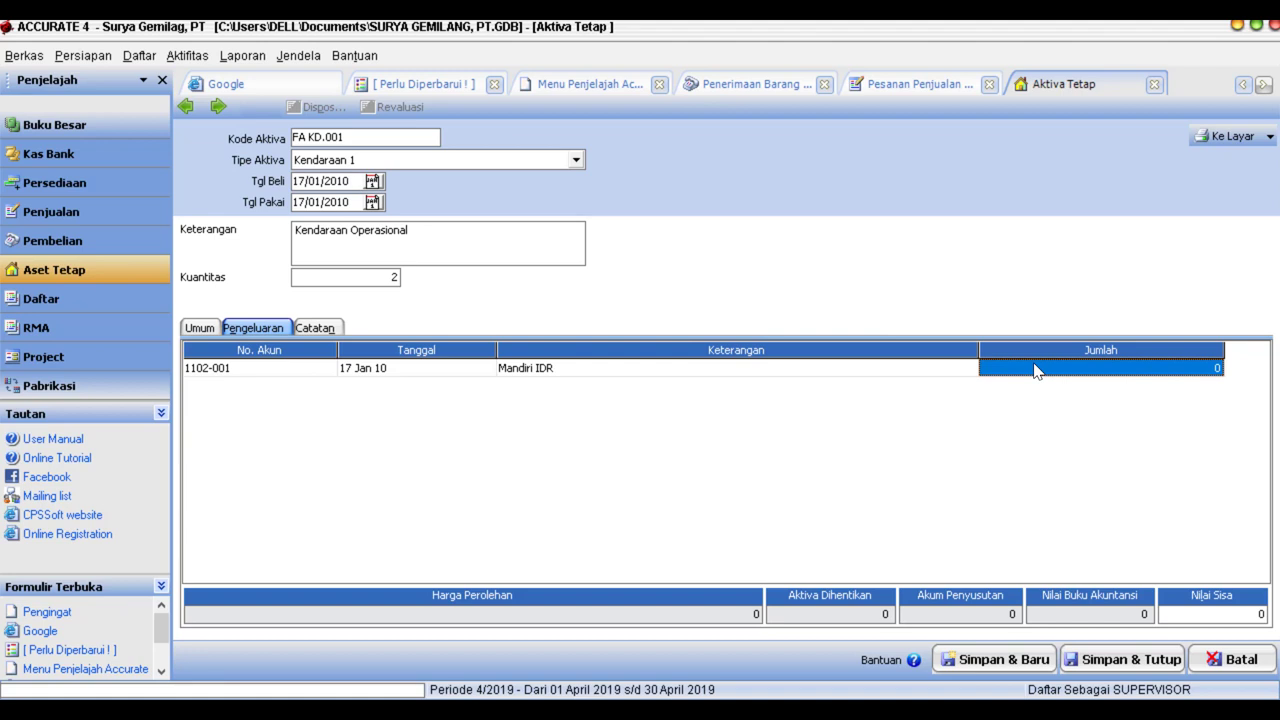
type("200000")
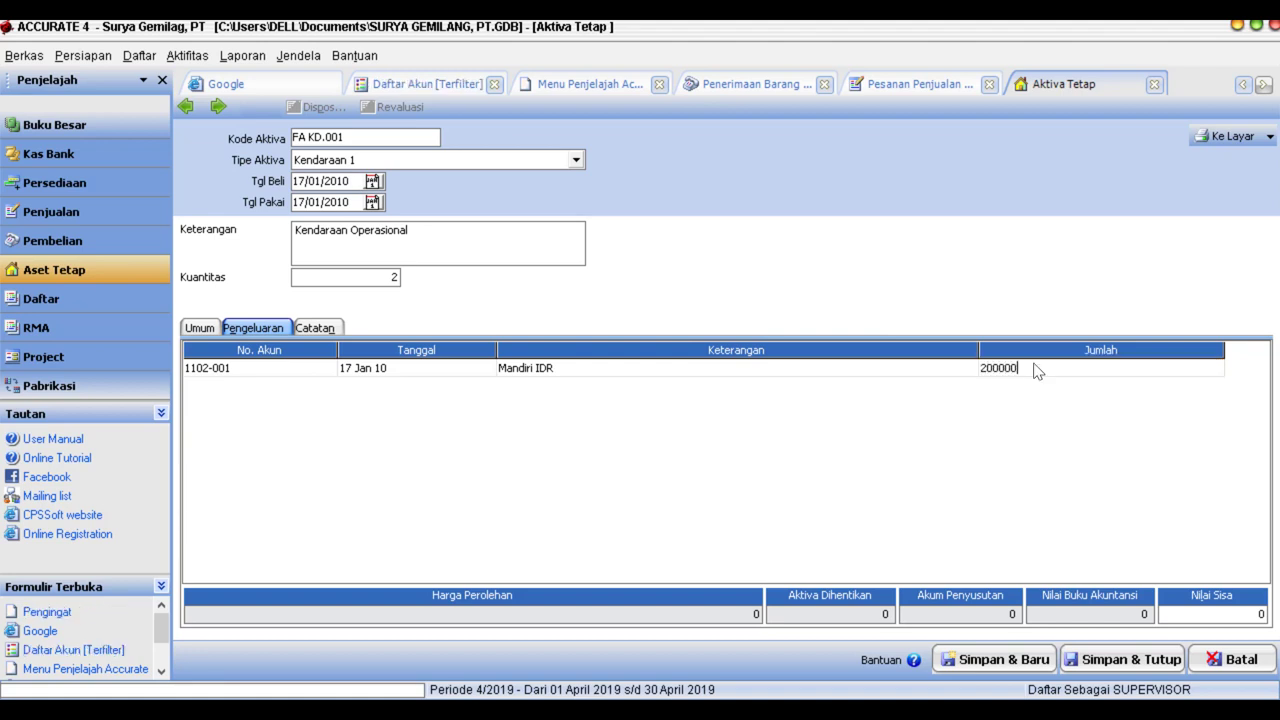
type("000")
key("Return")
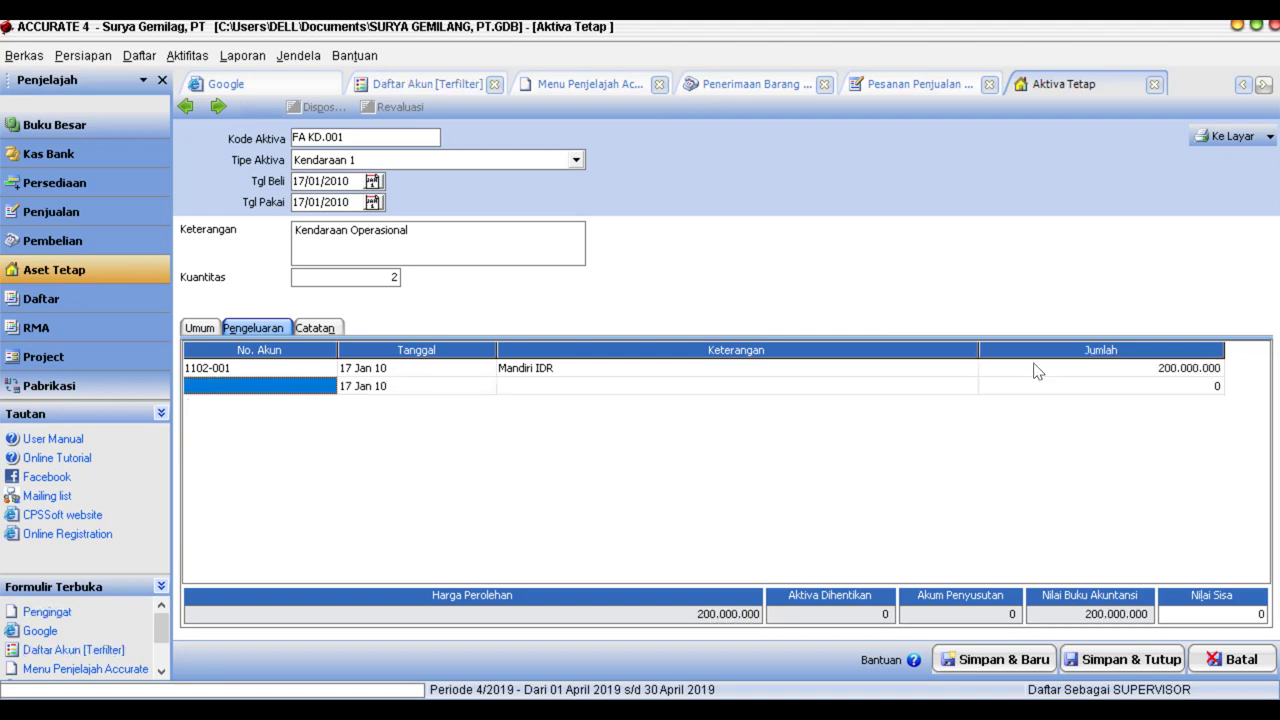
left_click(1117, 658)
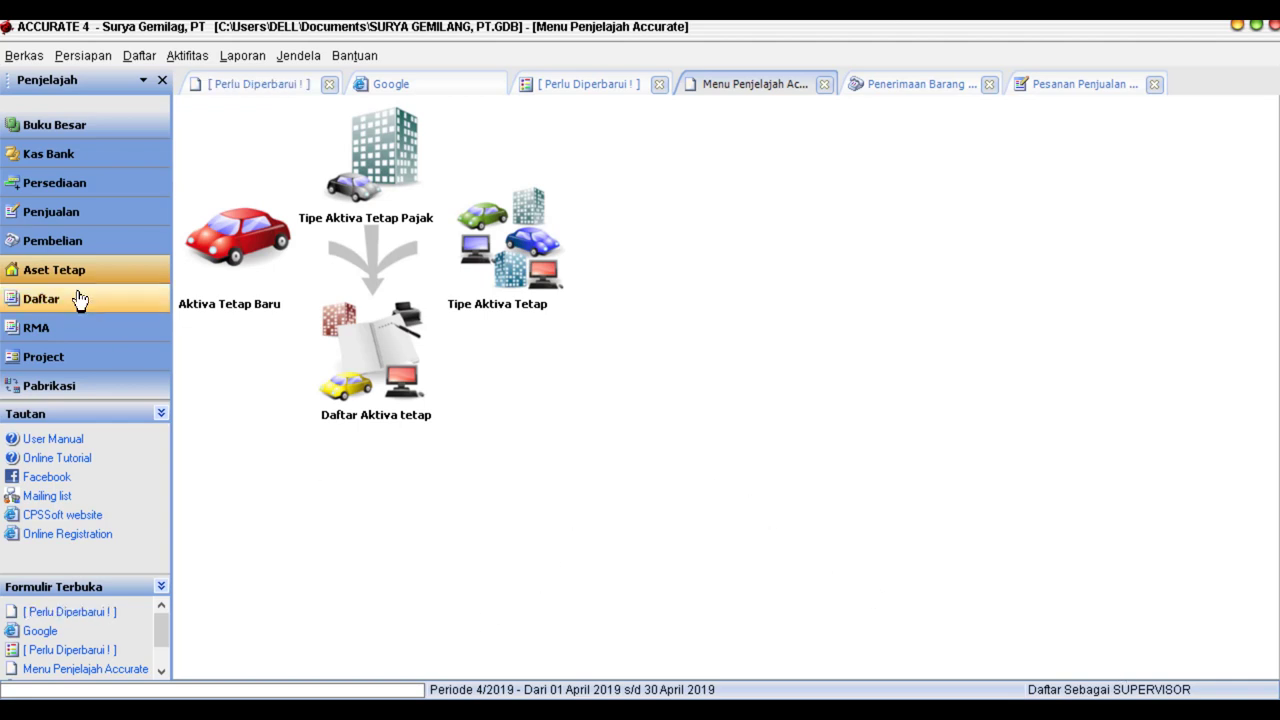
Create a new sales invoice and choose the doctor as the customer.
left_click(86, 216)
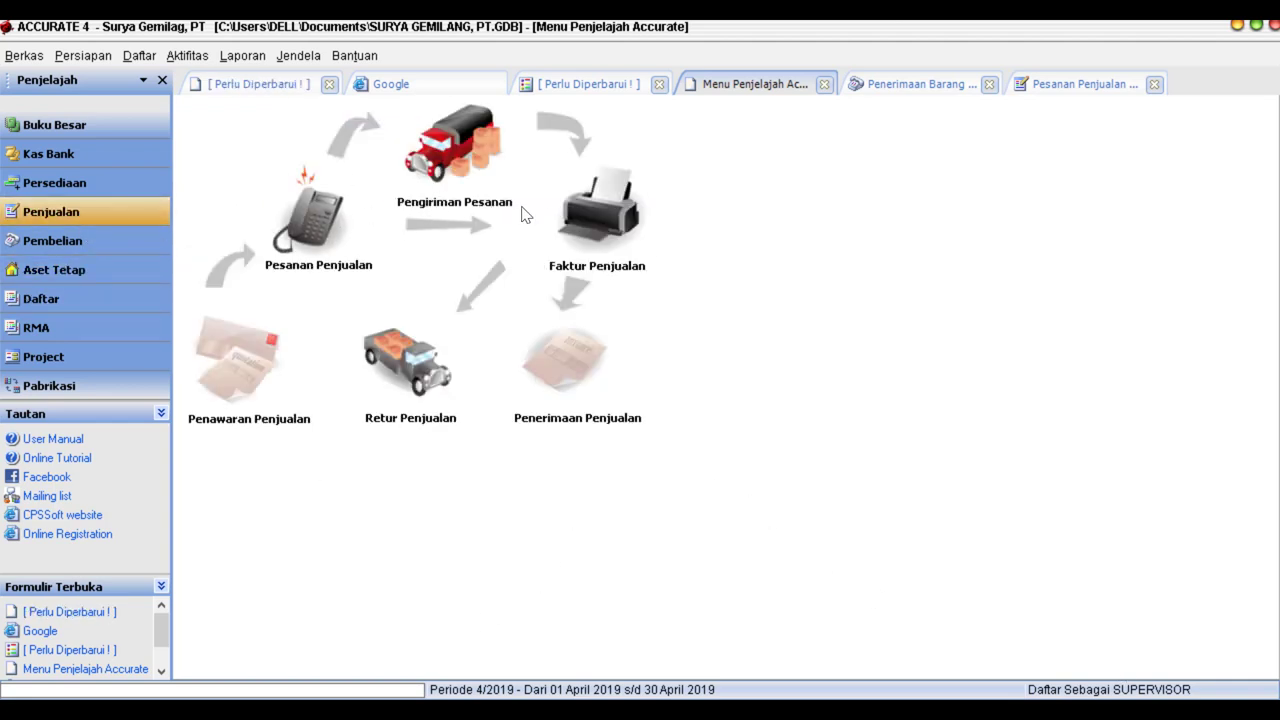
left_click(597, 222)
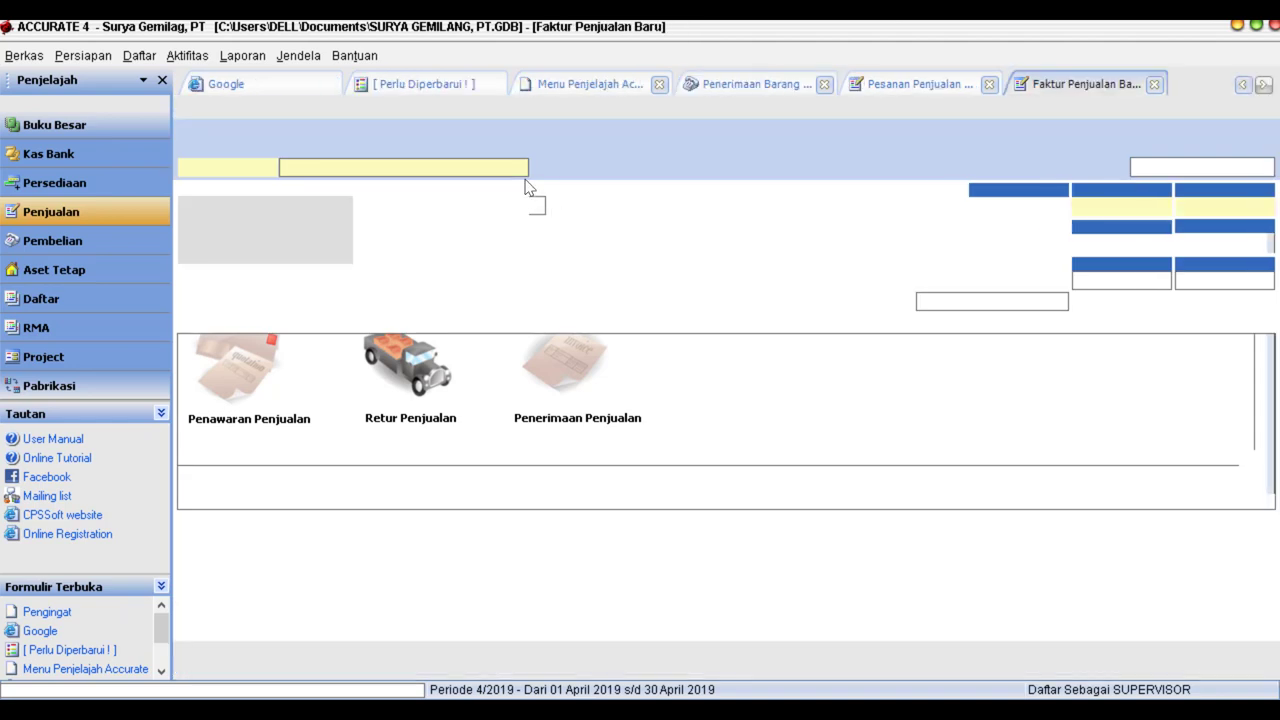
left_click(518, 168)
left_click(323, 199)
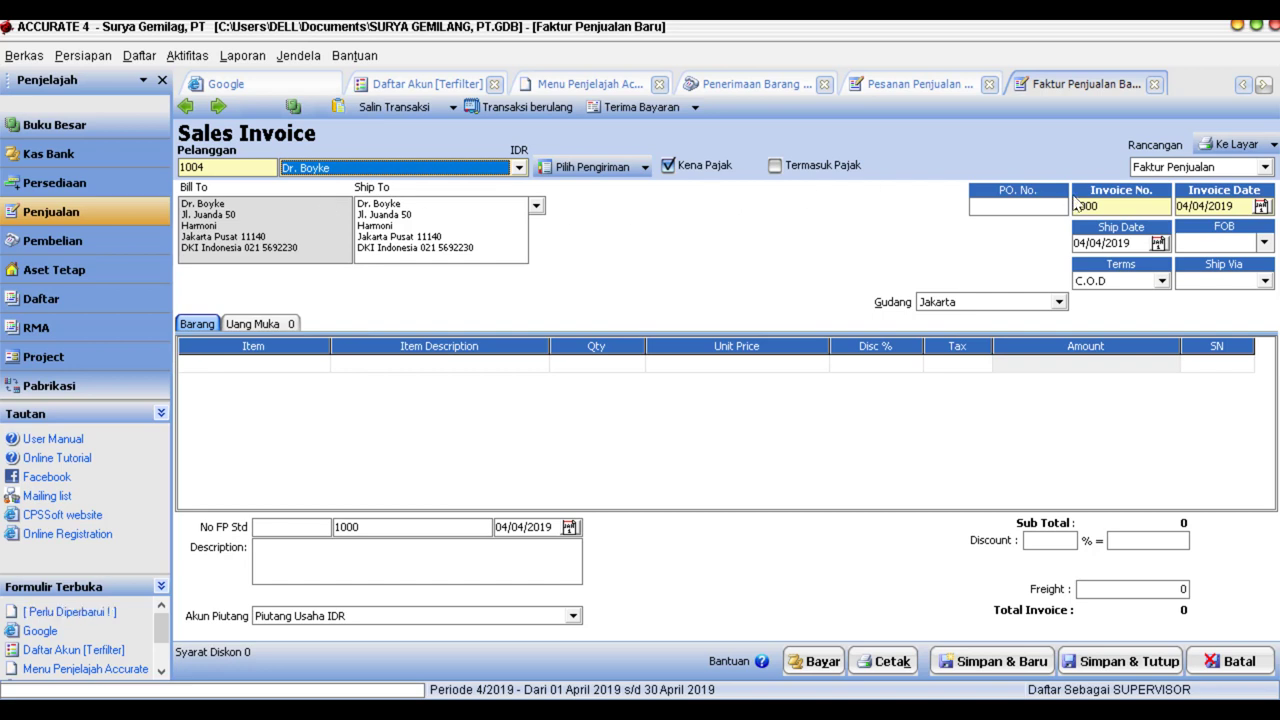
Set both the invoice date and the ship date to 18/01/2010.
key("Tab")
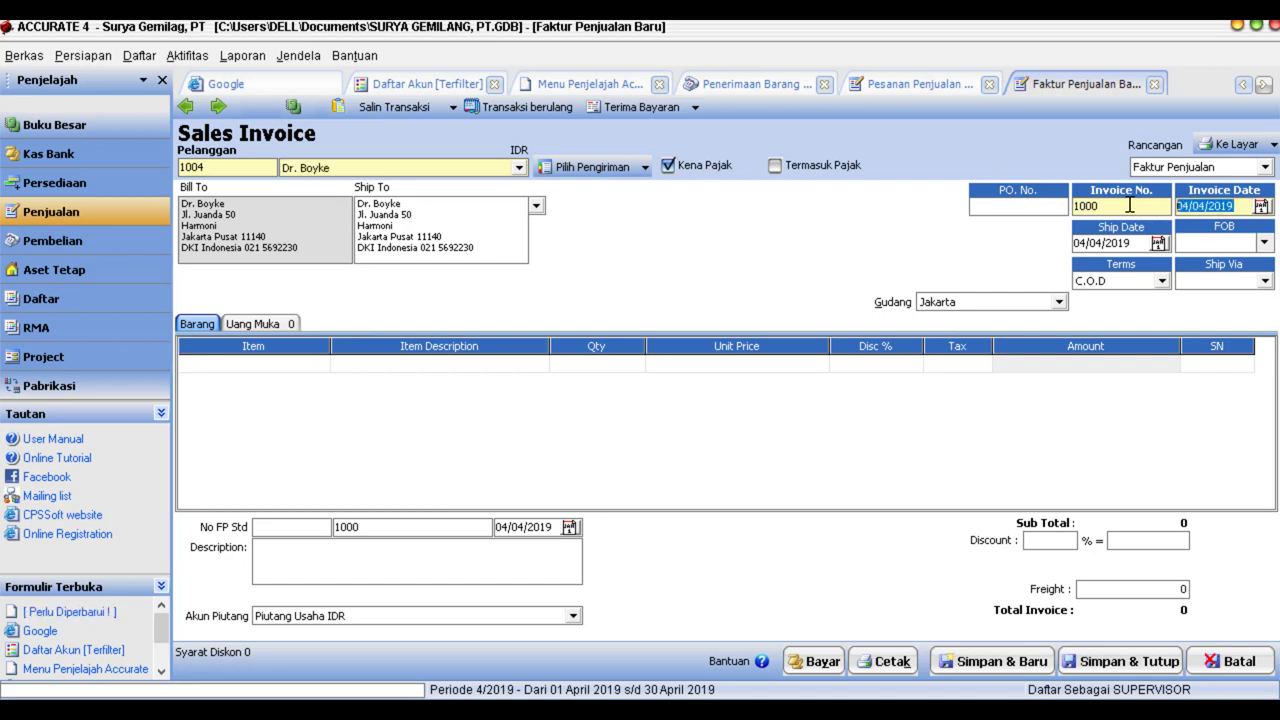
type("18/01/2010")
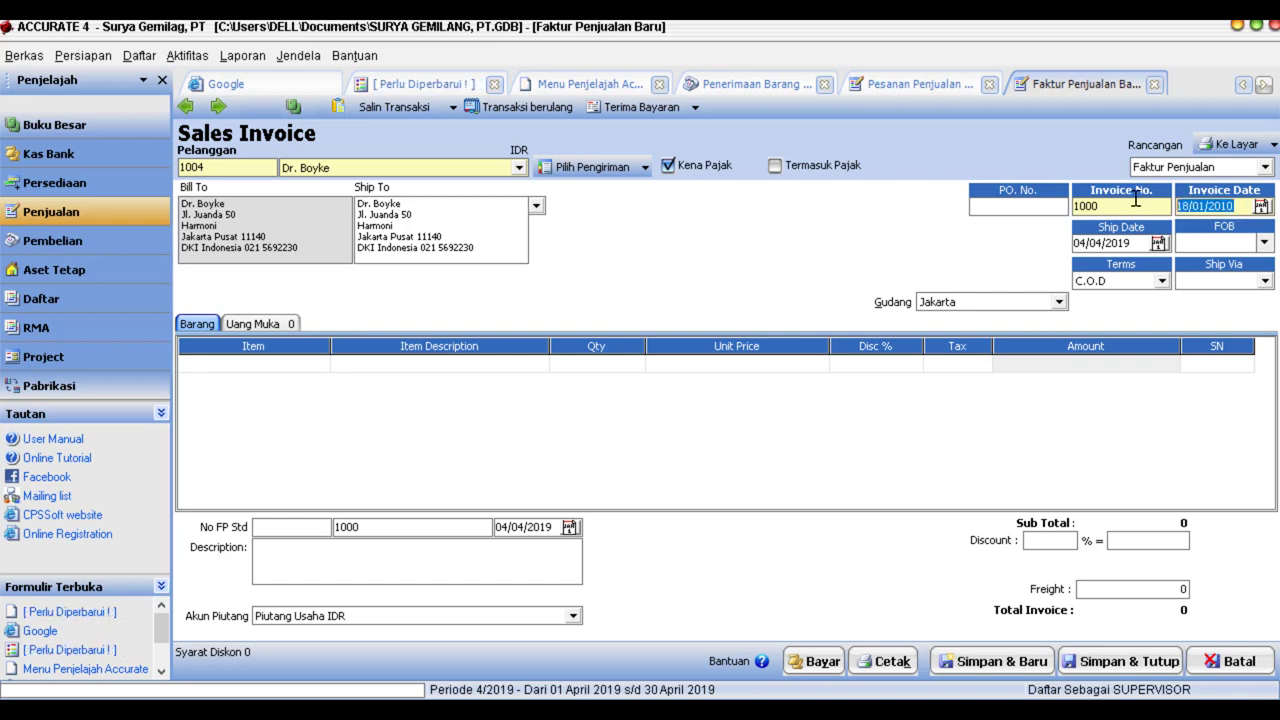
left_click(1140, 243)
key("shift+Home")
type("18012010")
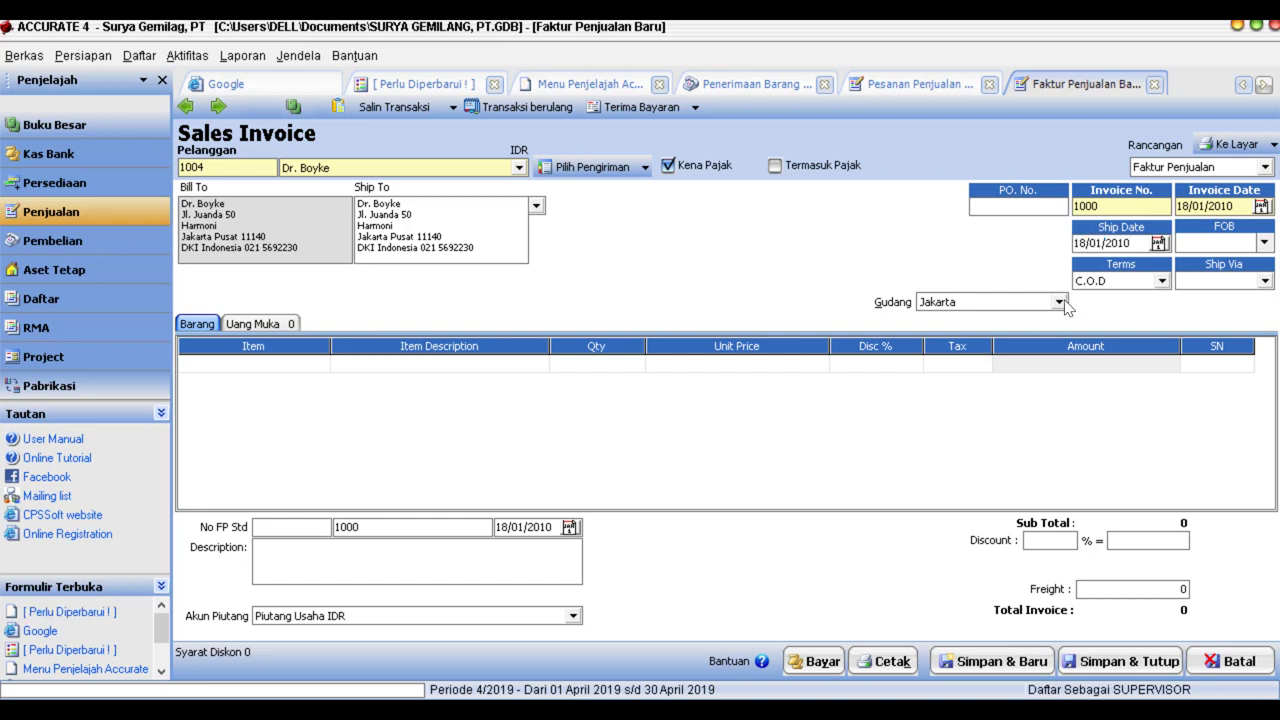
Add item OP-001 Optical Lens to the invoice with quantity 2 and a unit price of 2.200.000.
left_click(312, 364)
left_click(319, 364)
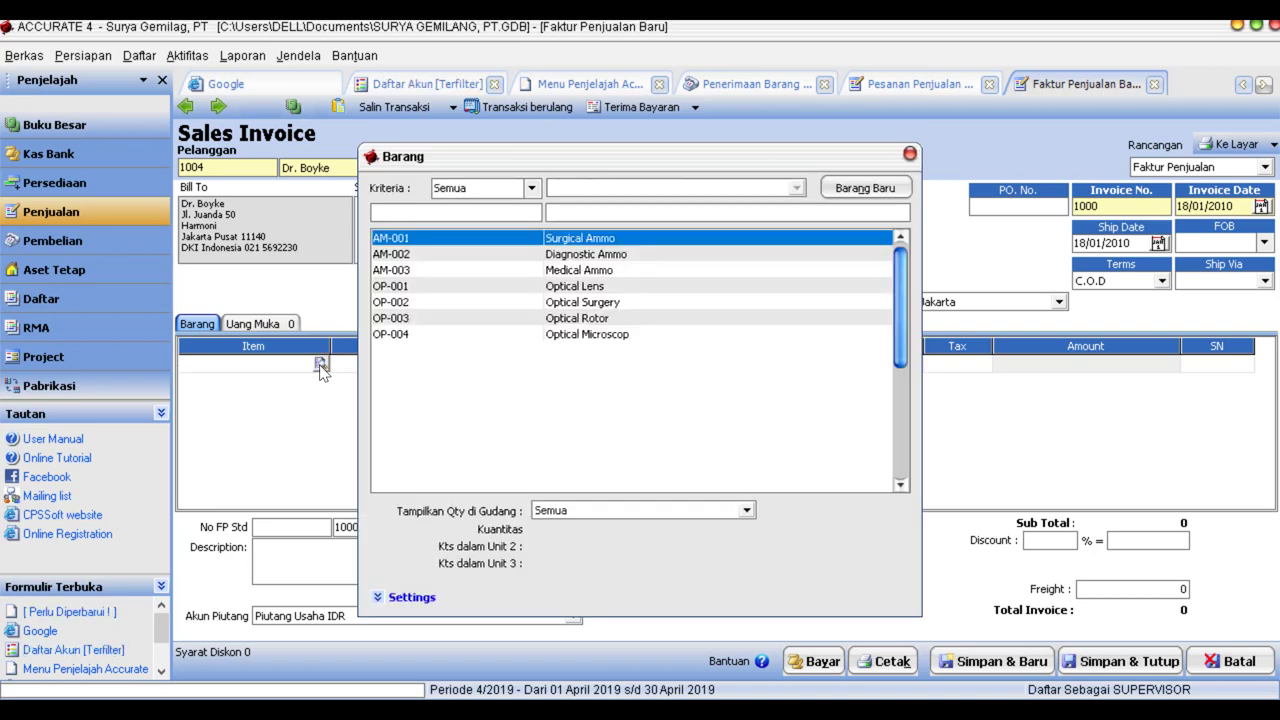
double_click(575, 287)
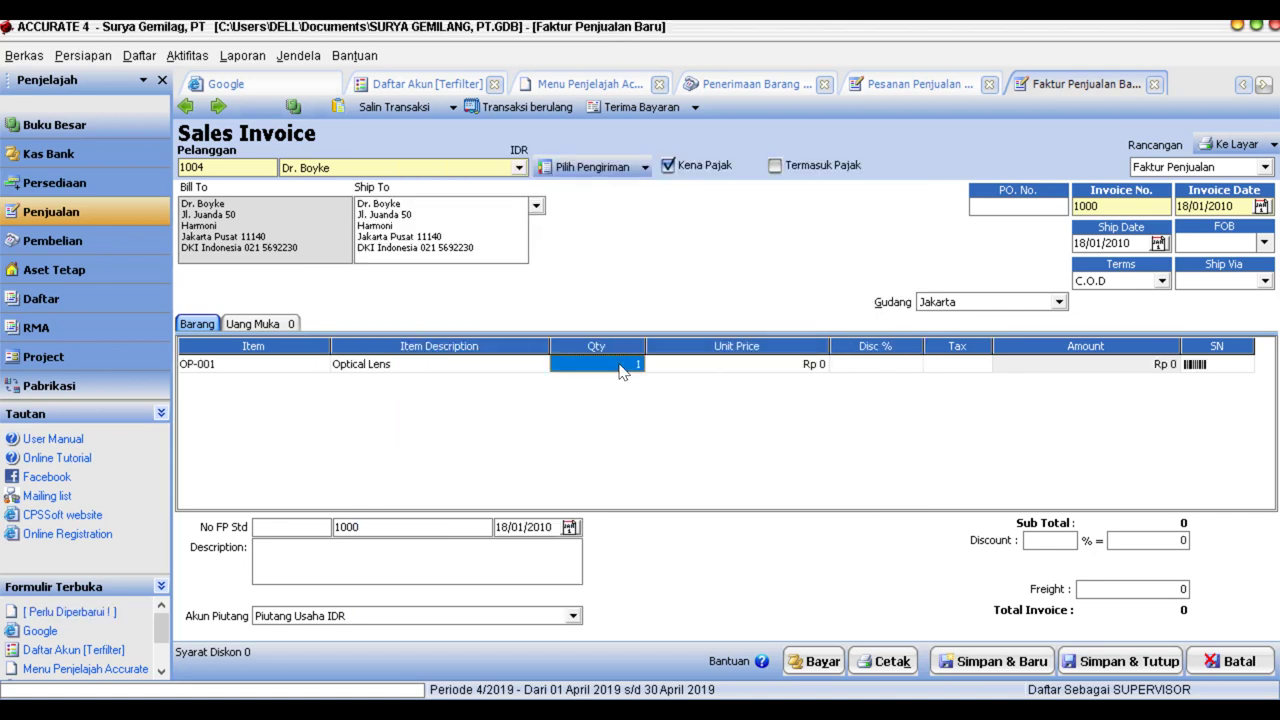
type("2")
key("Tab")
type("2")
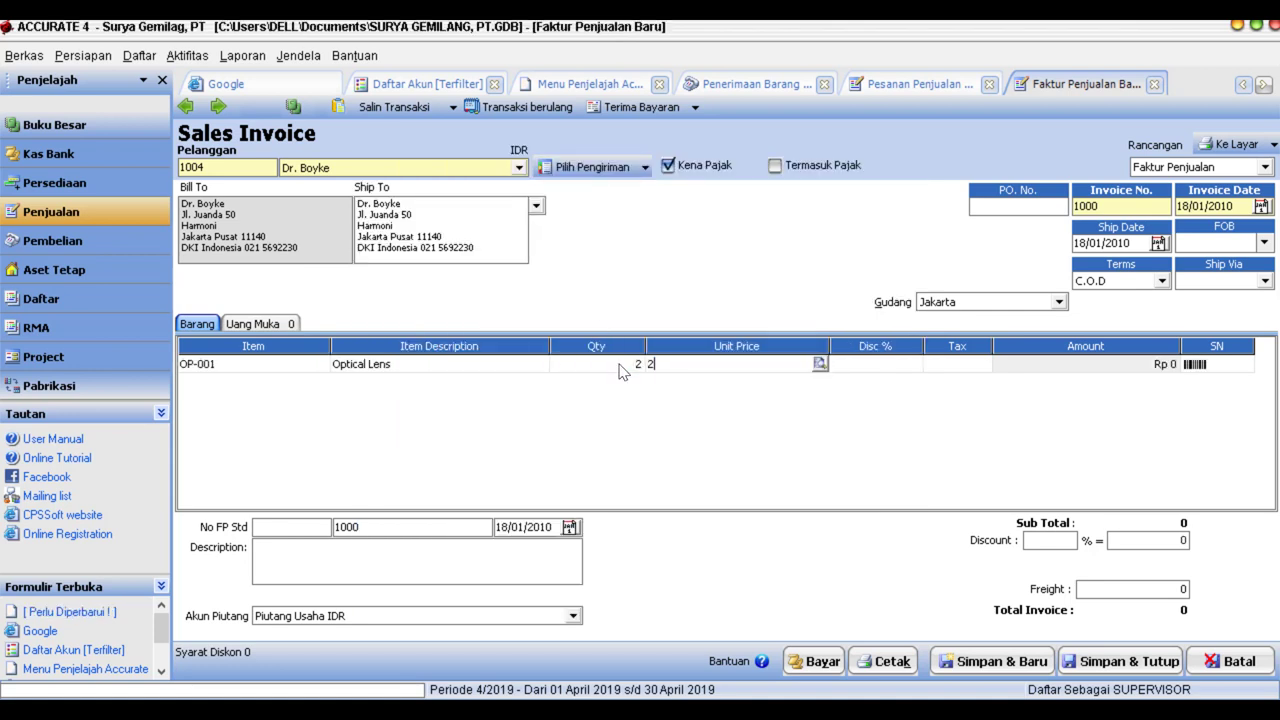
type(".200.000")
key("Tab")
key("Tab")
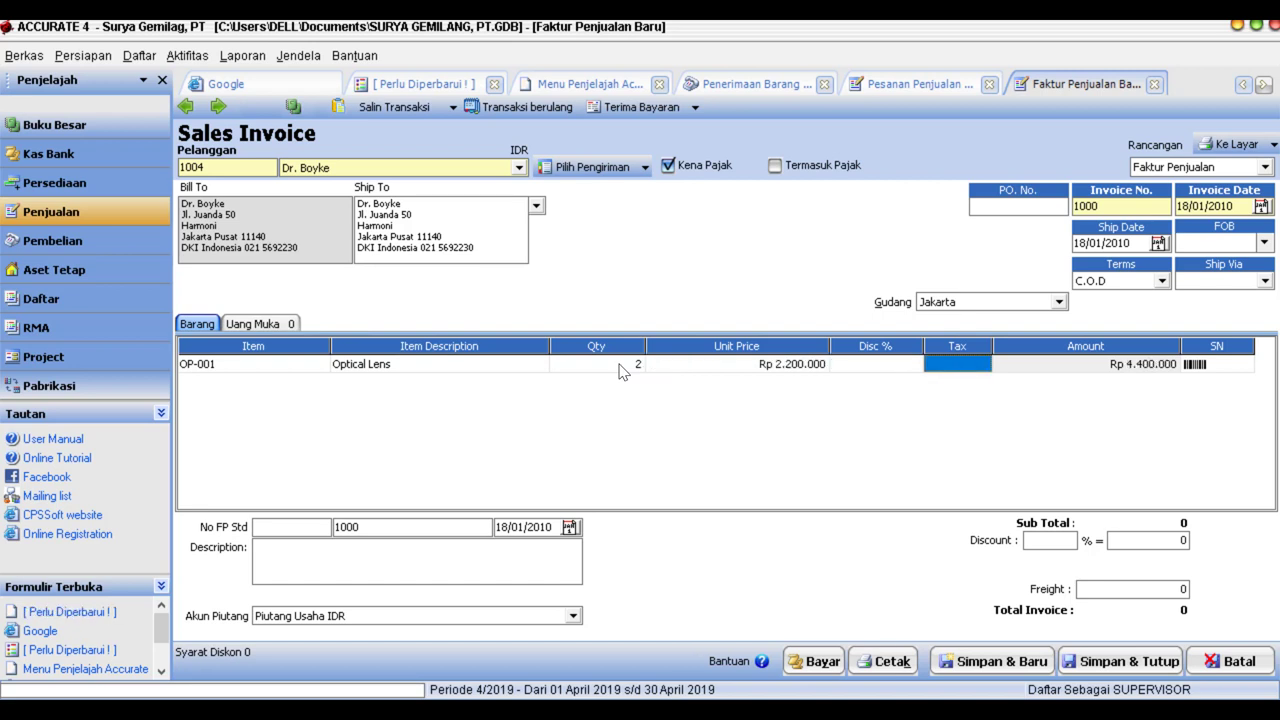
Apply tax code T to the Optical Lens line and mark the invoice as Termasuk Pajak.
type("T")
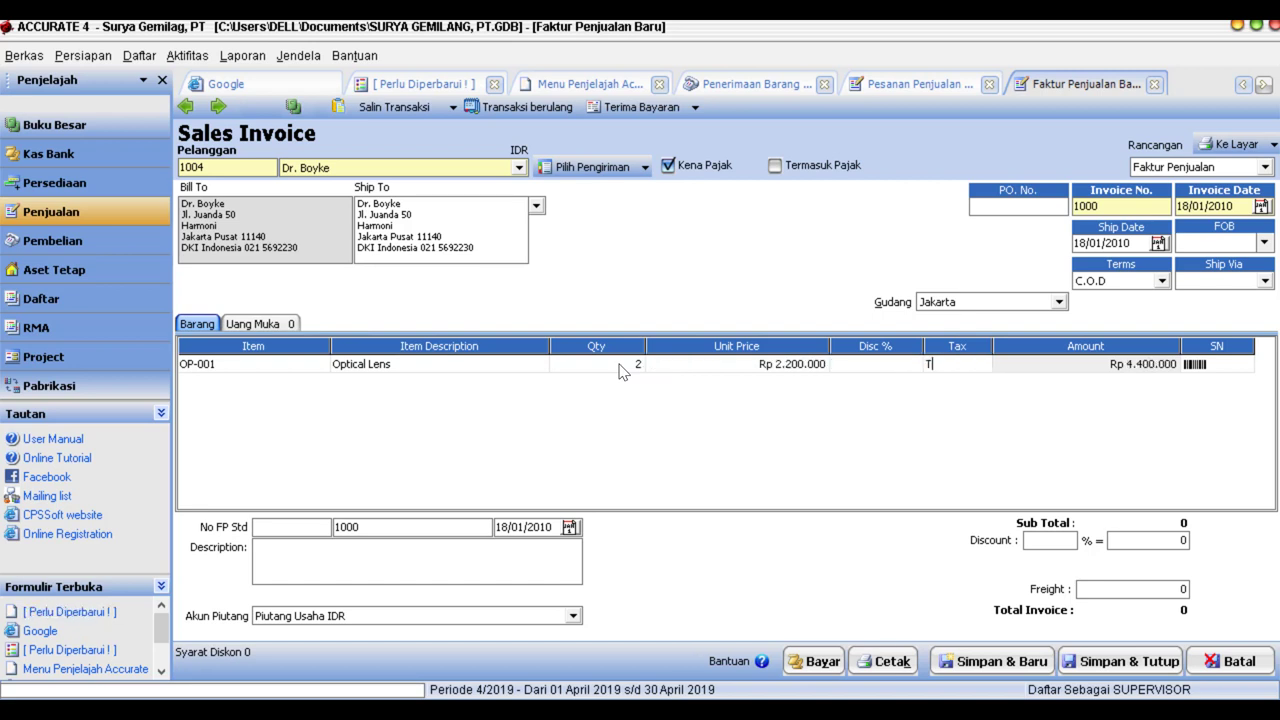
key("Tab")
key("Tab")
key("Down")
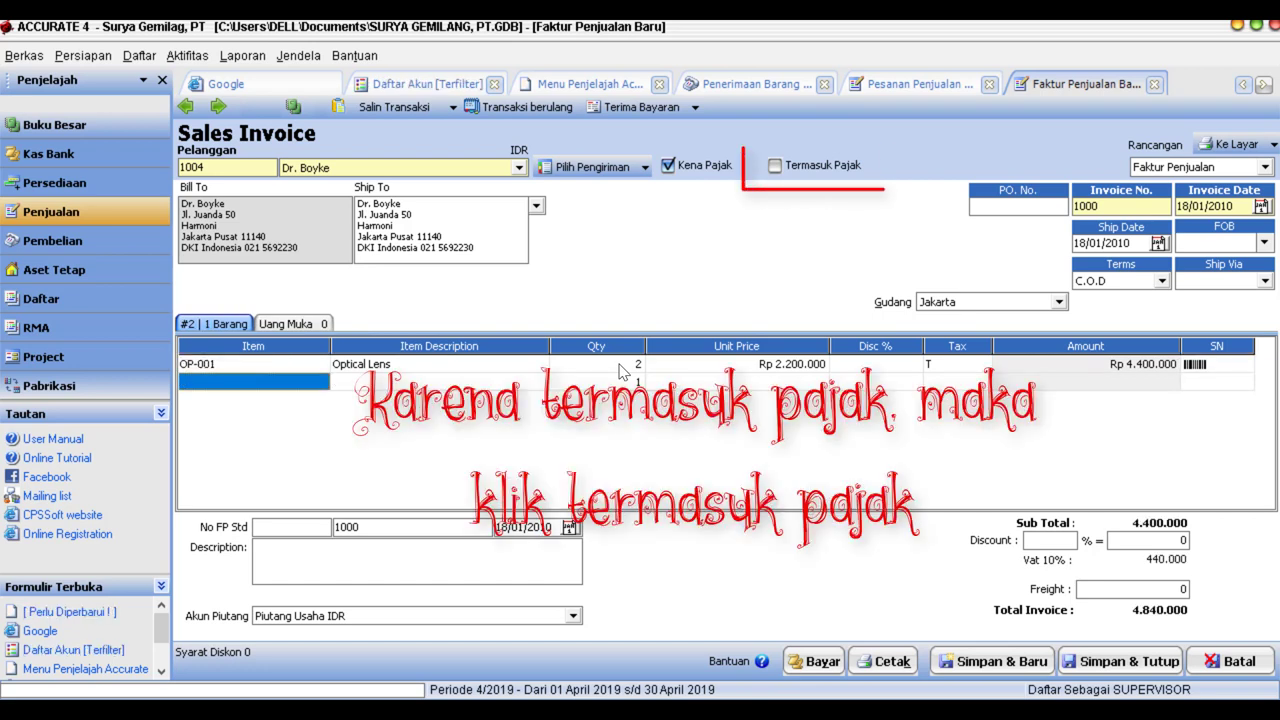
left_click(776, 167)
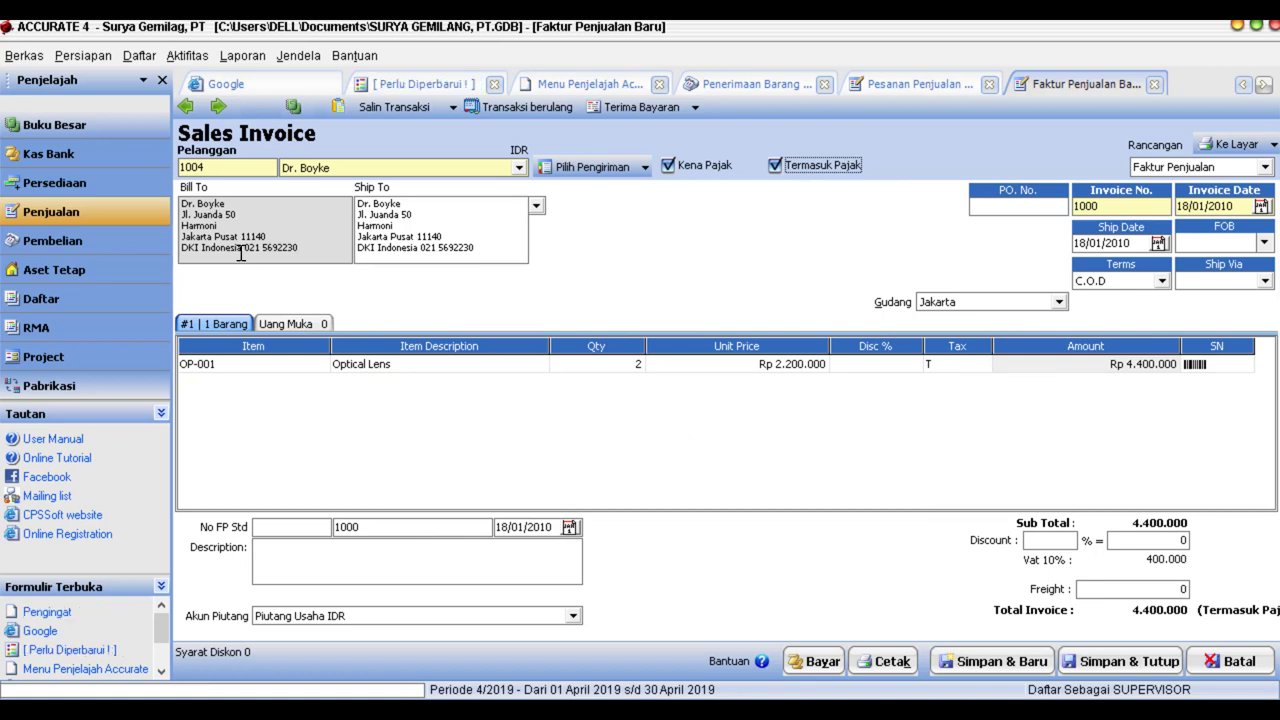
Create a customer receipt for this invoice and deposit it to the Mandiri IDR bank account.
left_click(645, 106)
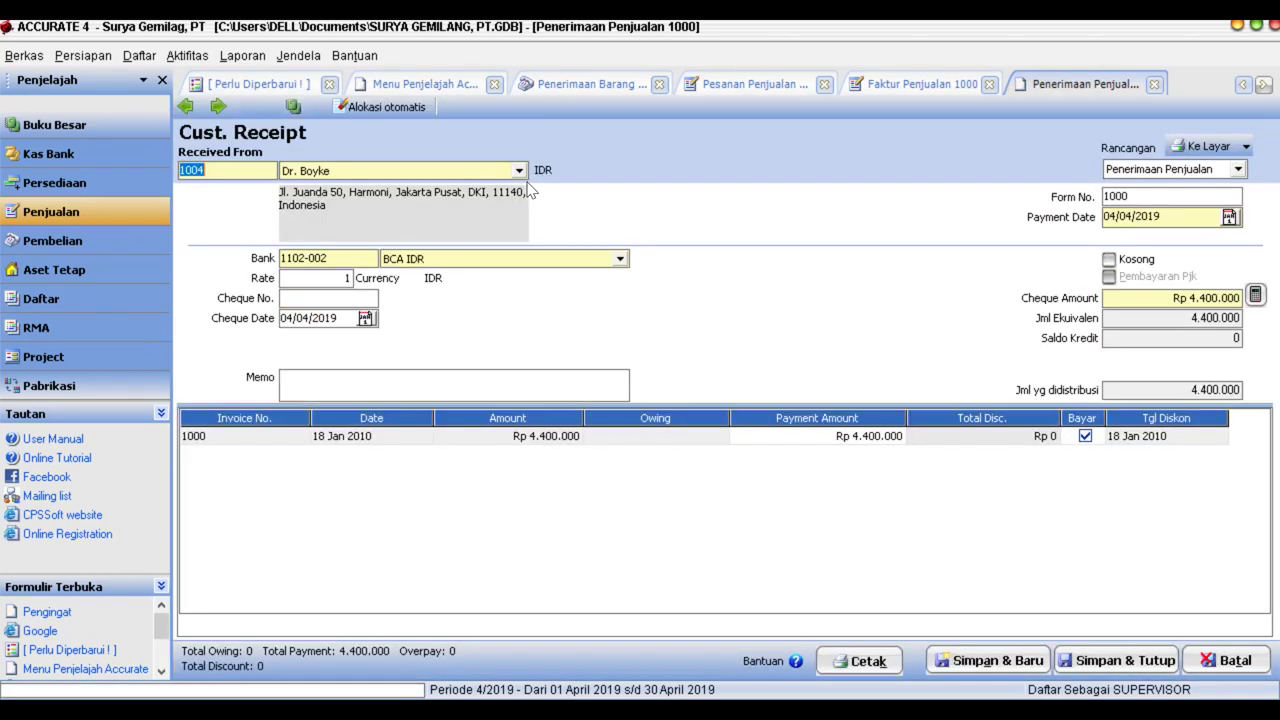
left_click(620, 259)
left_click(425, 330)
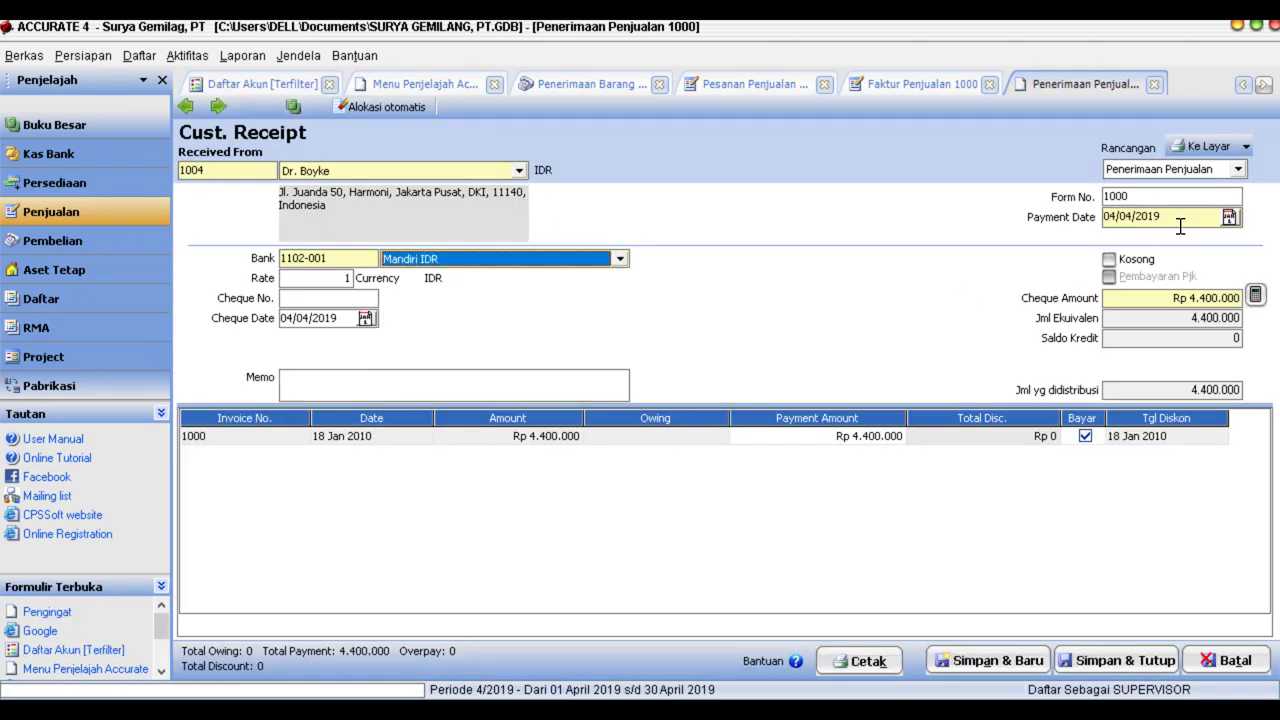
Set the receipt's payment date and cheque date to 18/01/2010.
left_click_drag(1172, 217, 1058, 217)
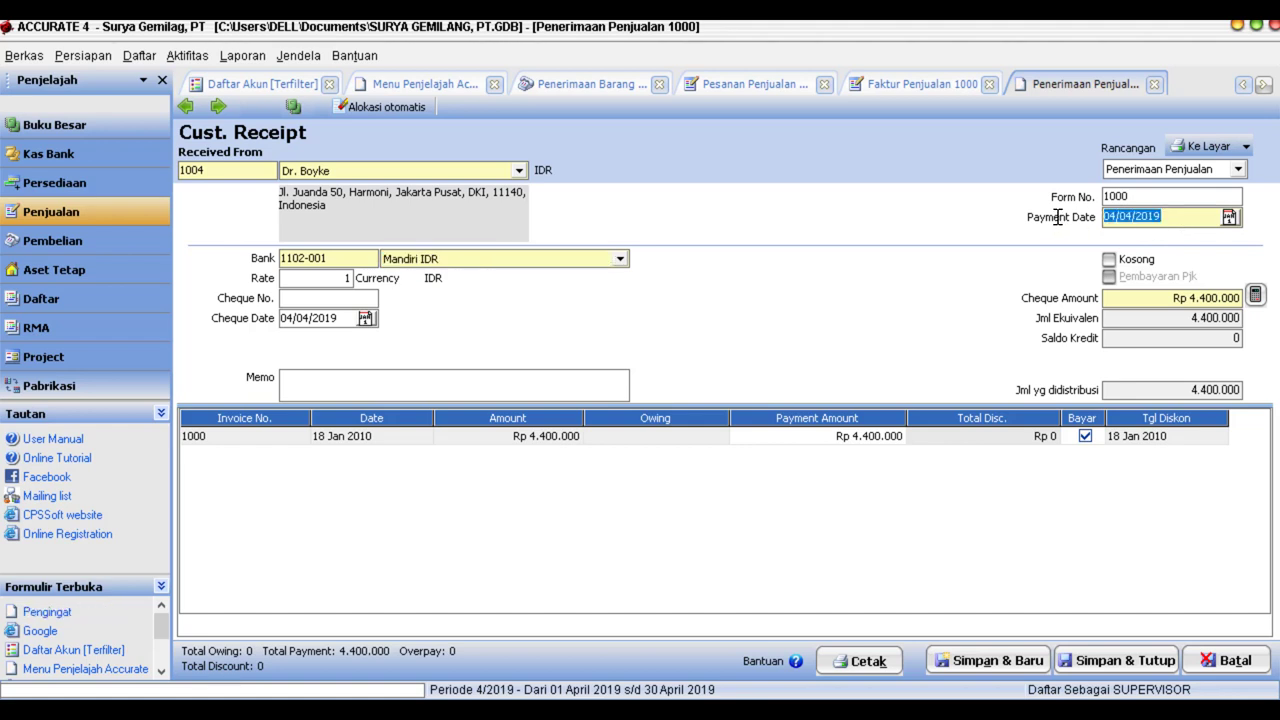
type("18/01")
left_click_drag(1185, 215, 1028, 213)
key("ctrl+c")
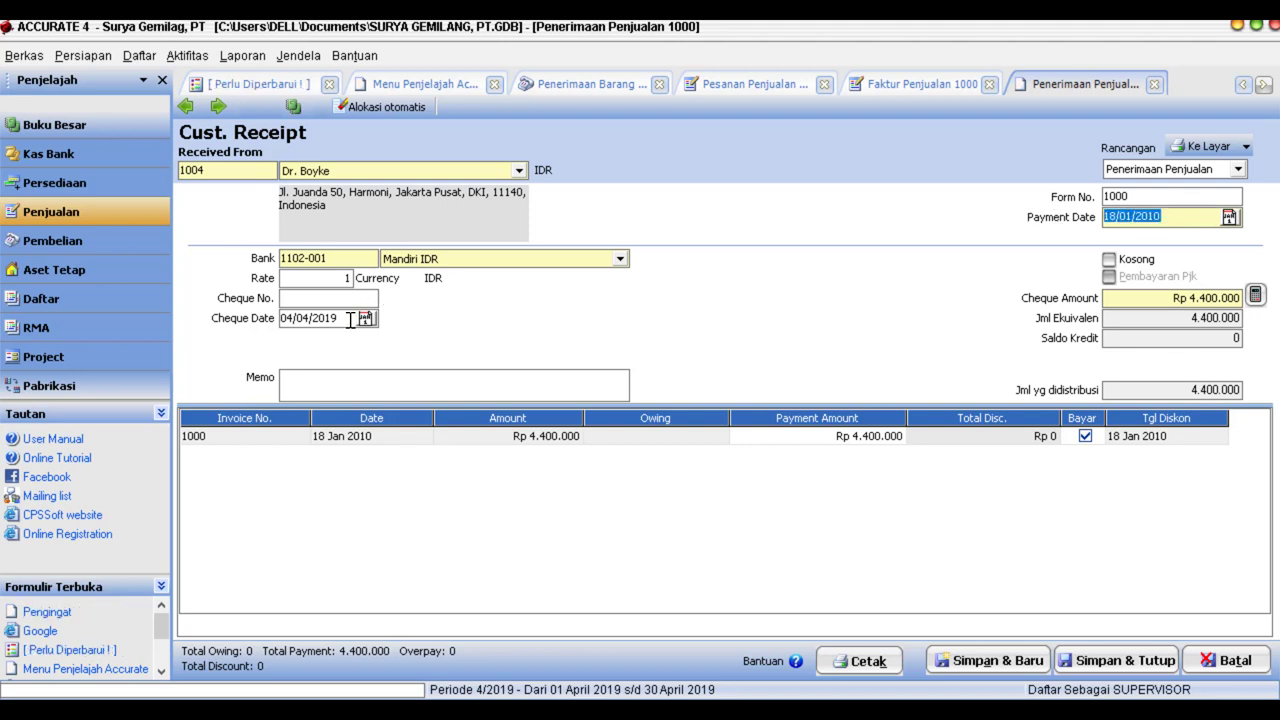
left_click_drag(345, 318, 246, 317)
key("ctrl+v")
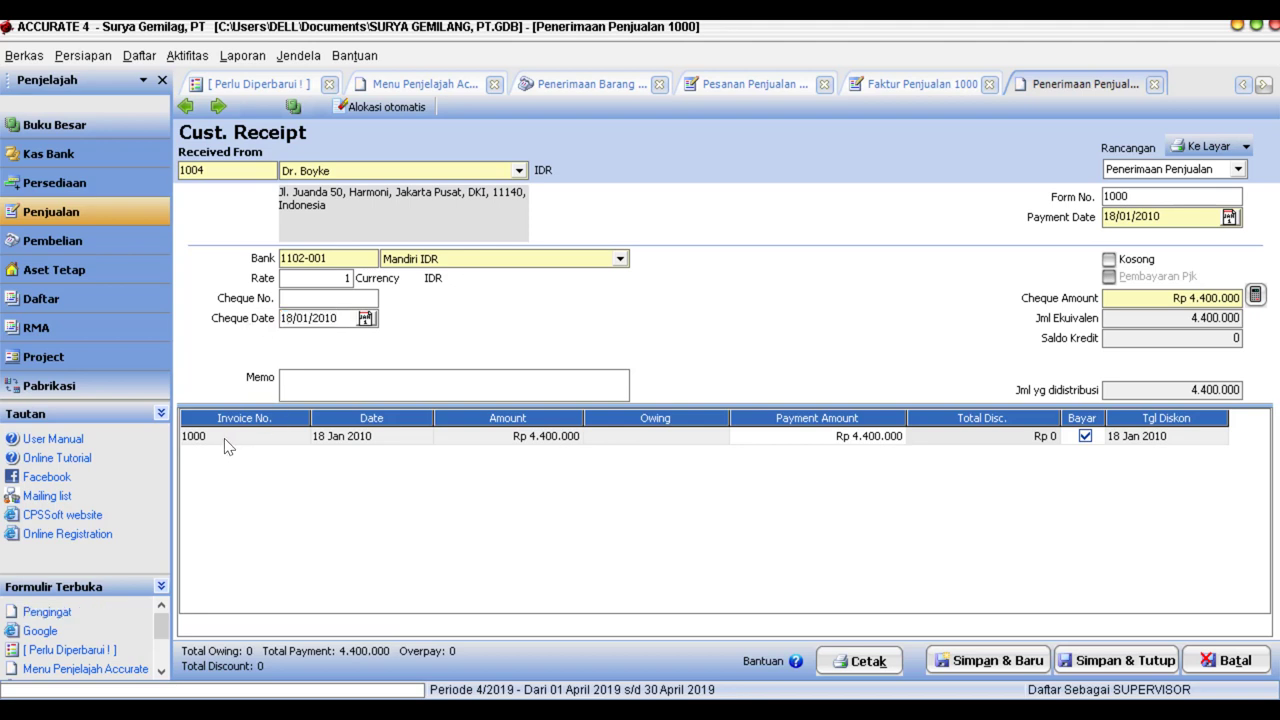
Enter the invoice number and the customer's name, separated by a vertical bar, as the receipt memo, then save and close the receipt.
left_click(222, 438)
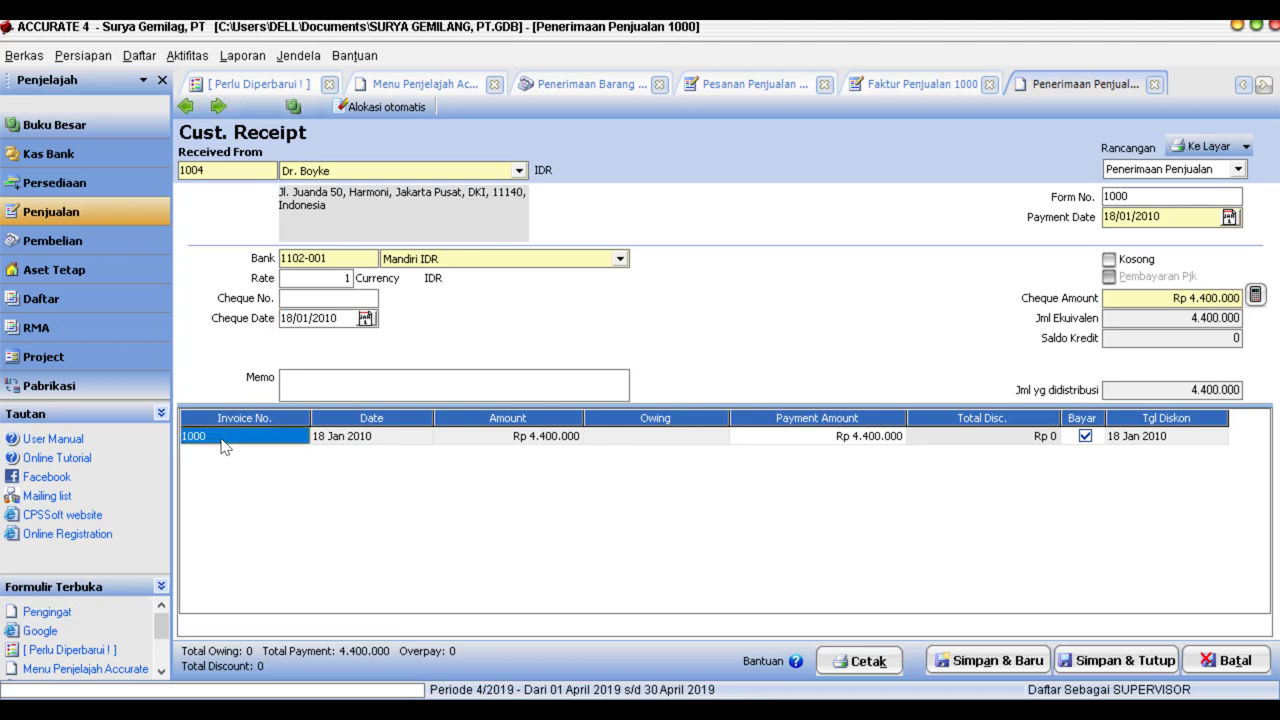
left_click(328, 388)
type("1000")
type("I ")
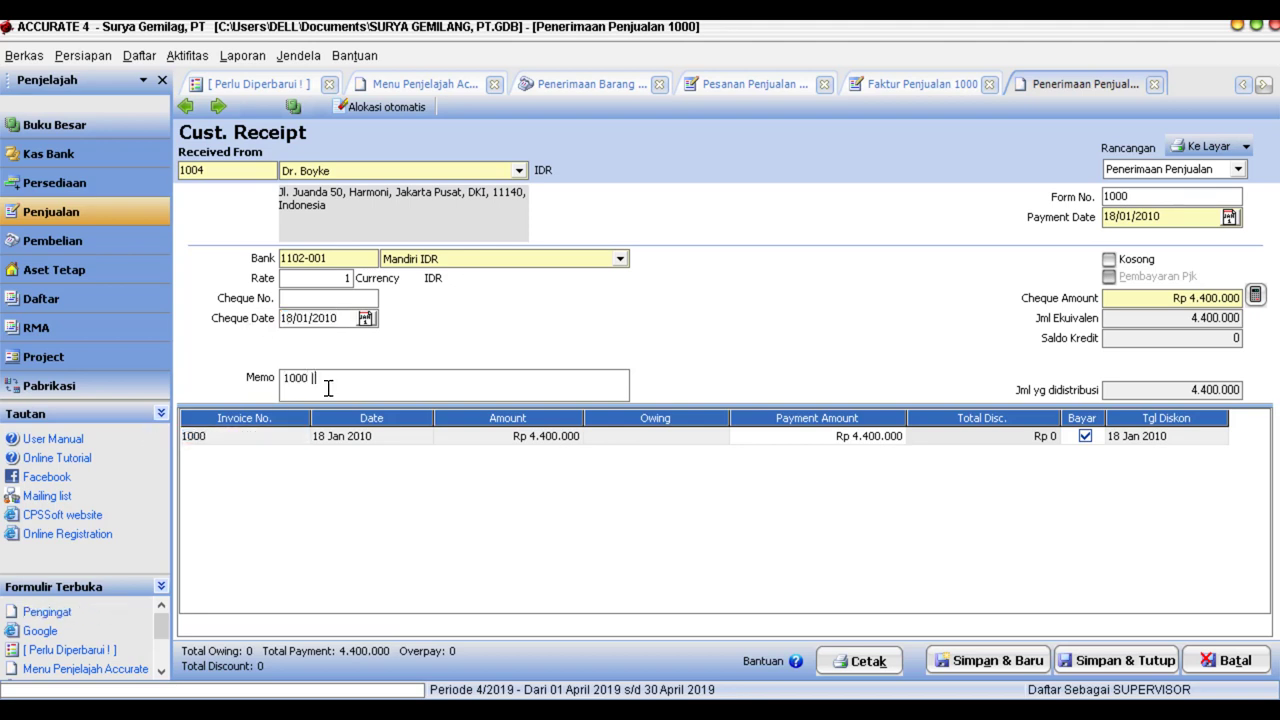
type("Dr.Boyke")
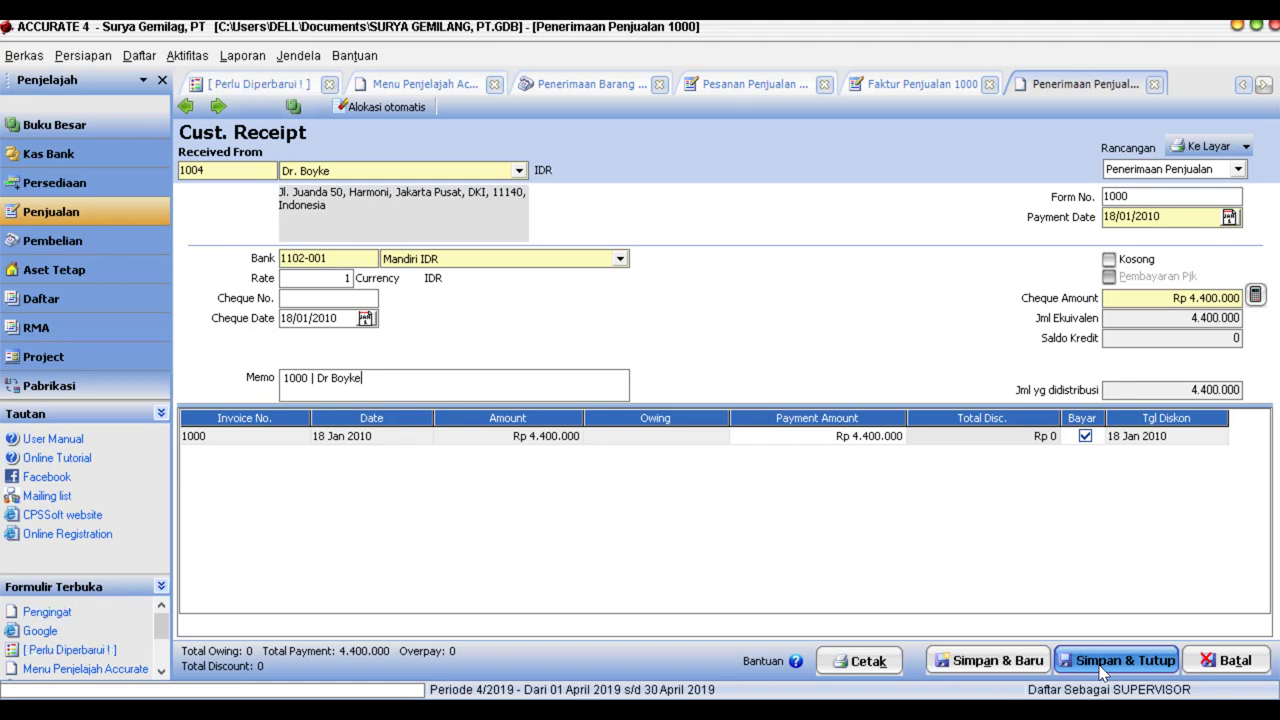
left_click(1100, 666)
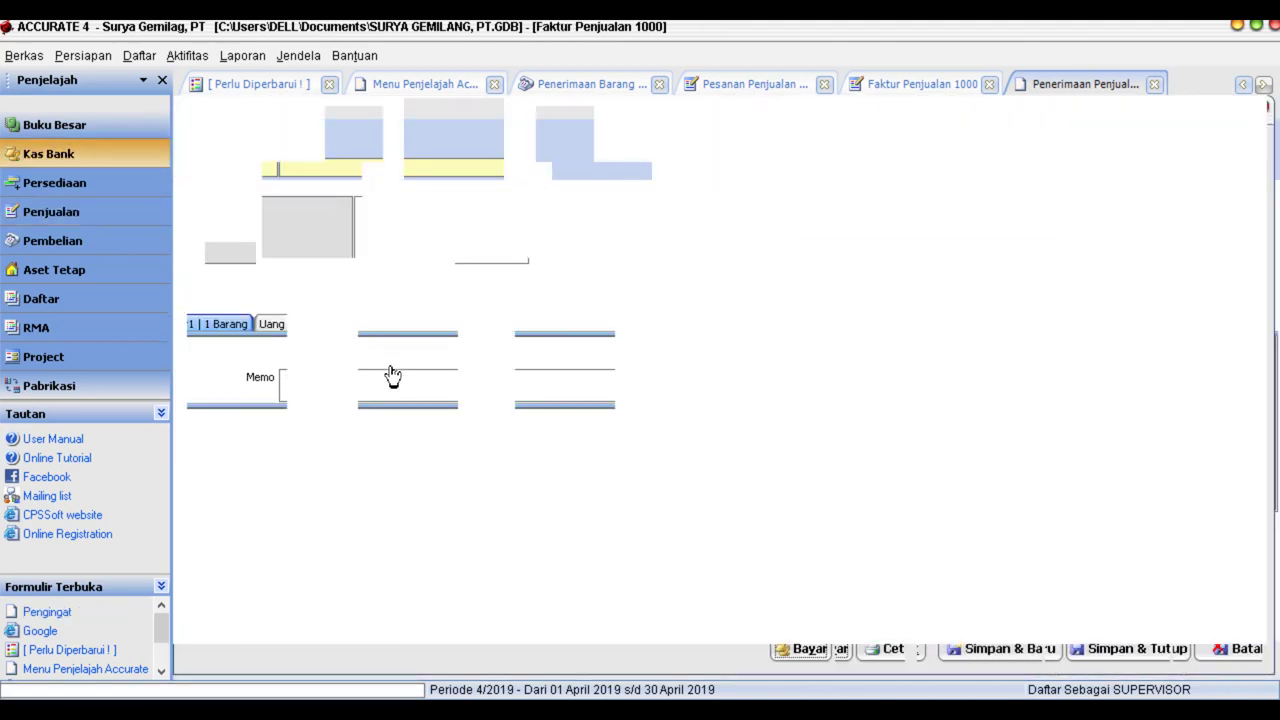
Create a cash/bank payment paid from Kas IDR and dated 19/01/2010.
left_click(424, 346)
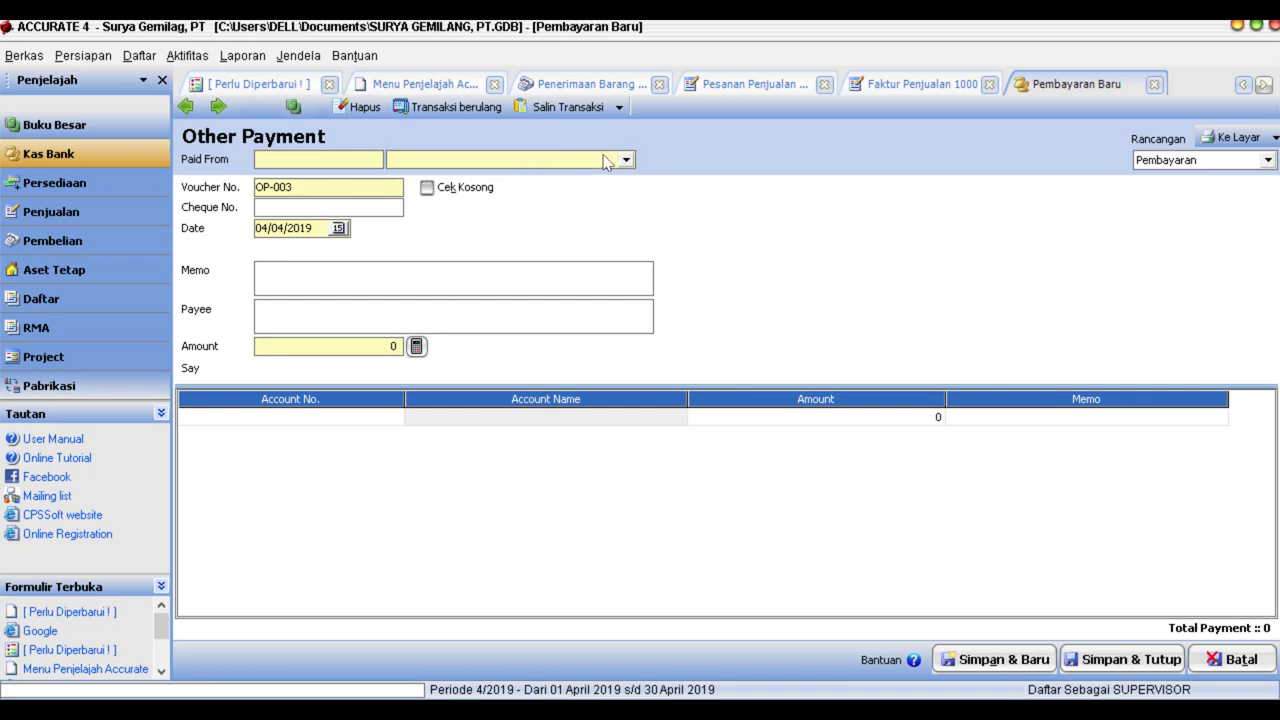
left_click(626, 160)
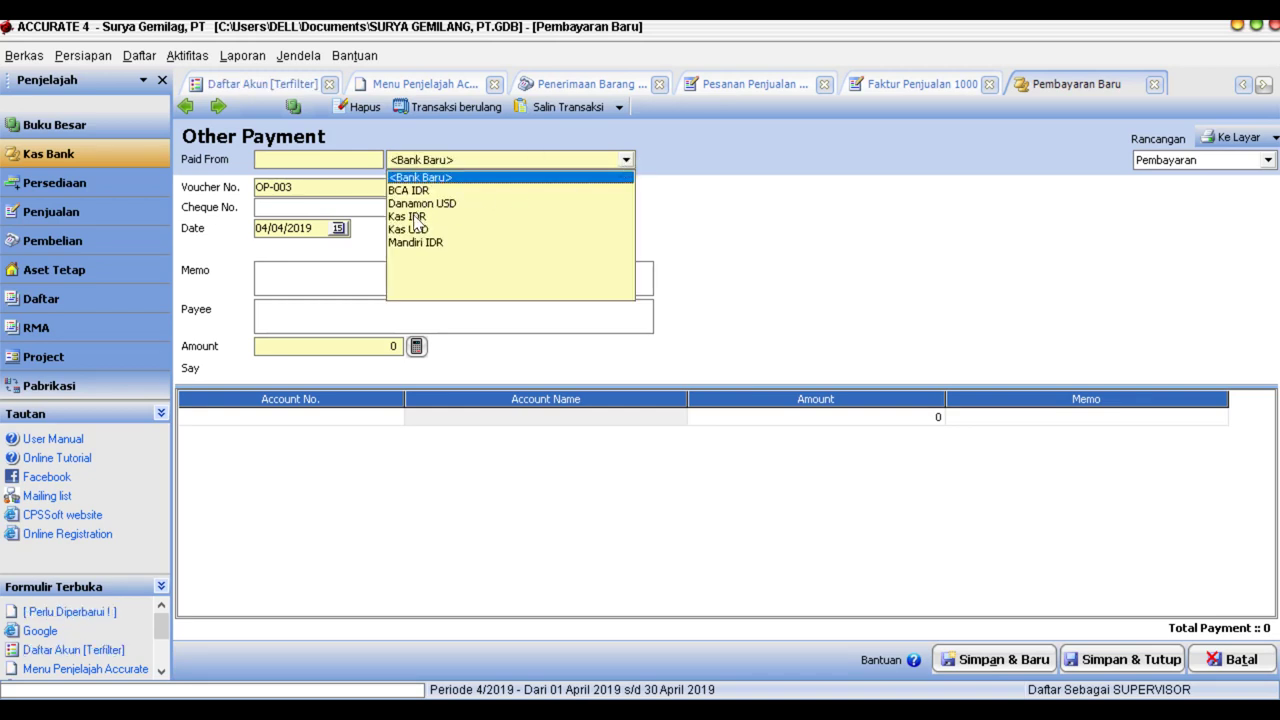
left_click(418, 216)
left_click_drag(312, 228, 241, 225)
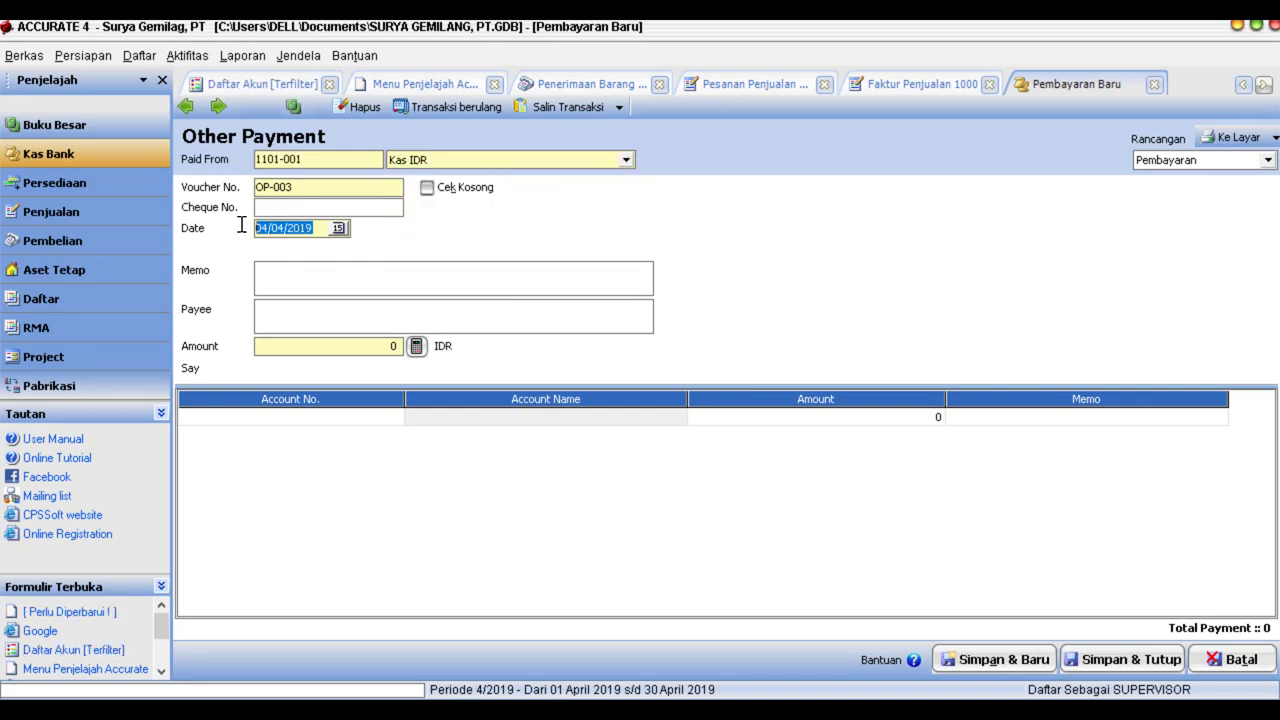
type("19/")
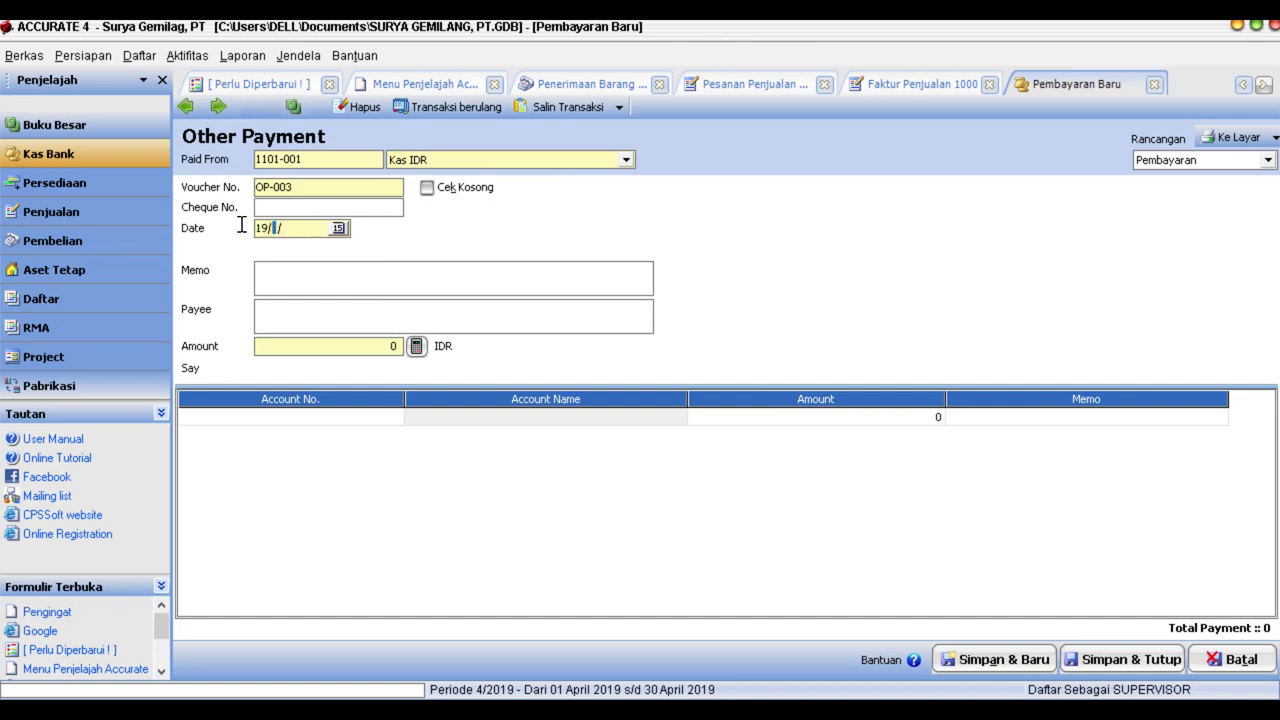
type("01/10")
Enter the payment memo Perlengkapan and an amount of 5.000.000.
left_click(277, 272)
type("P")
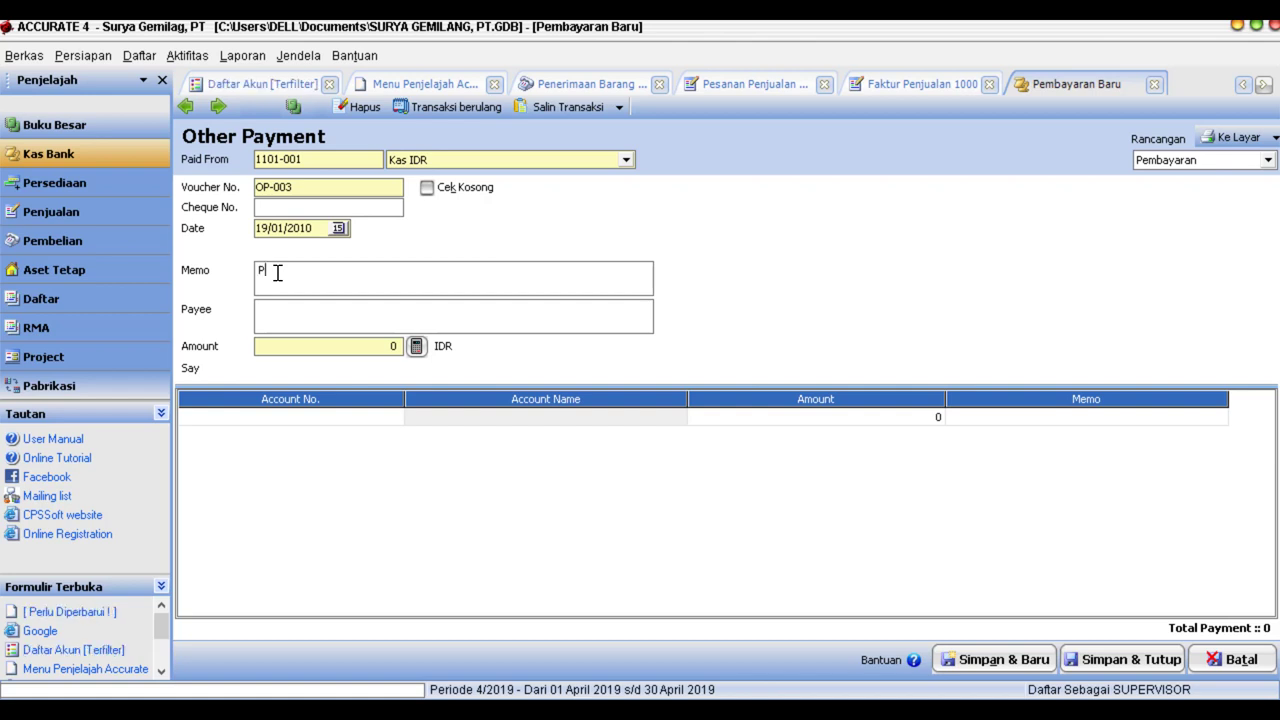
type("erlengkapan")
left_click(312, 345)
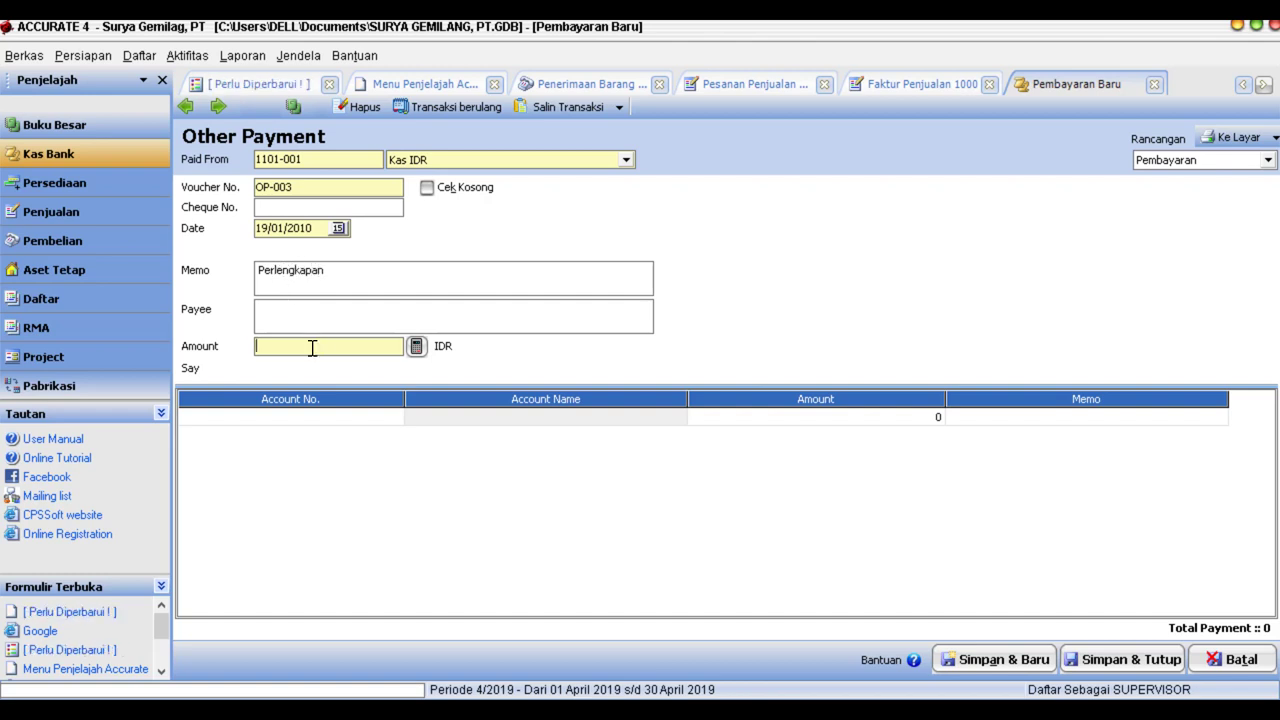
type("5")
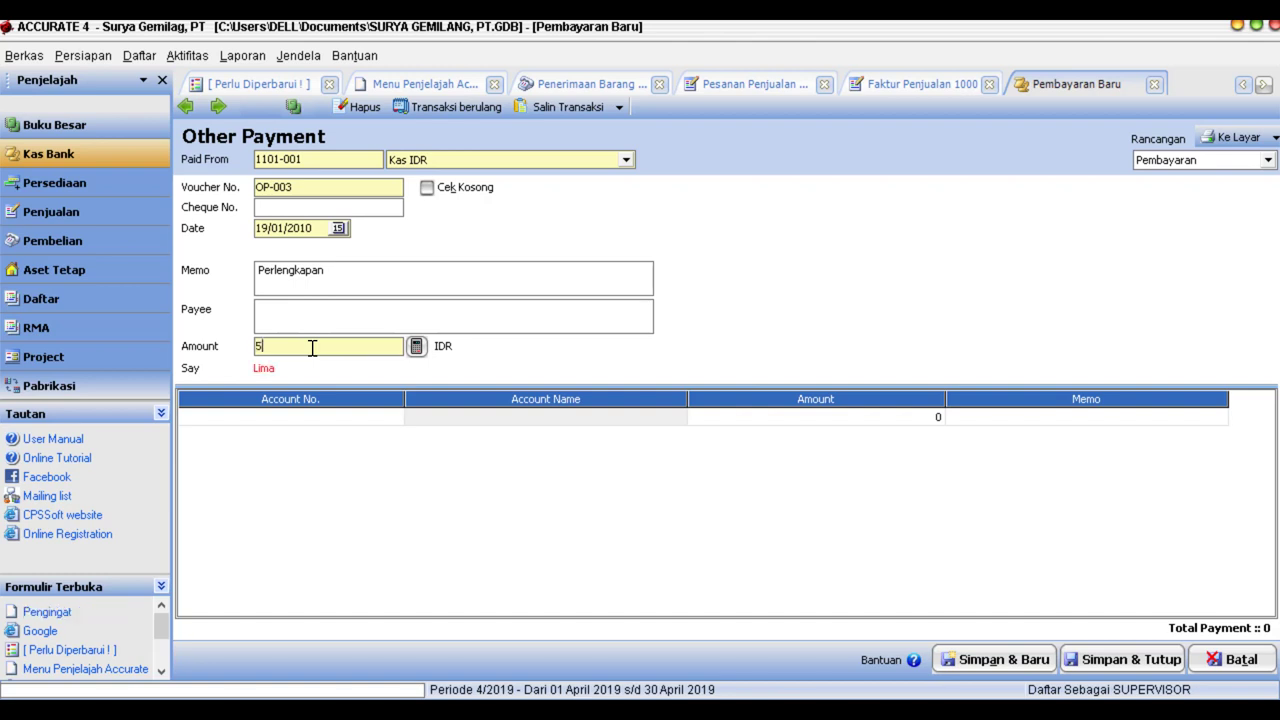
type("000000")
Allocate the payment to account 1201-003 Peralatan Kantor, then save and close it.
left_click(328, 420)
key("Return")
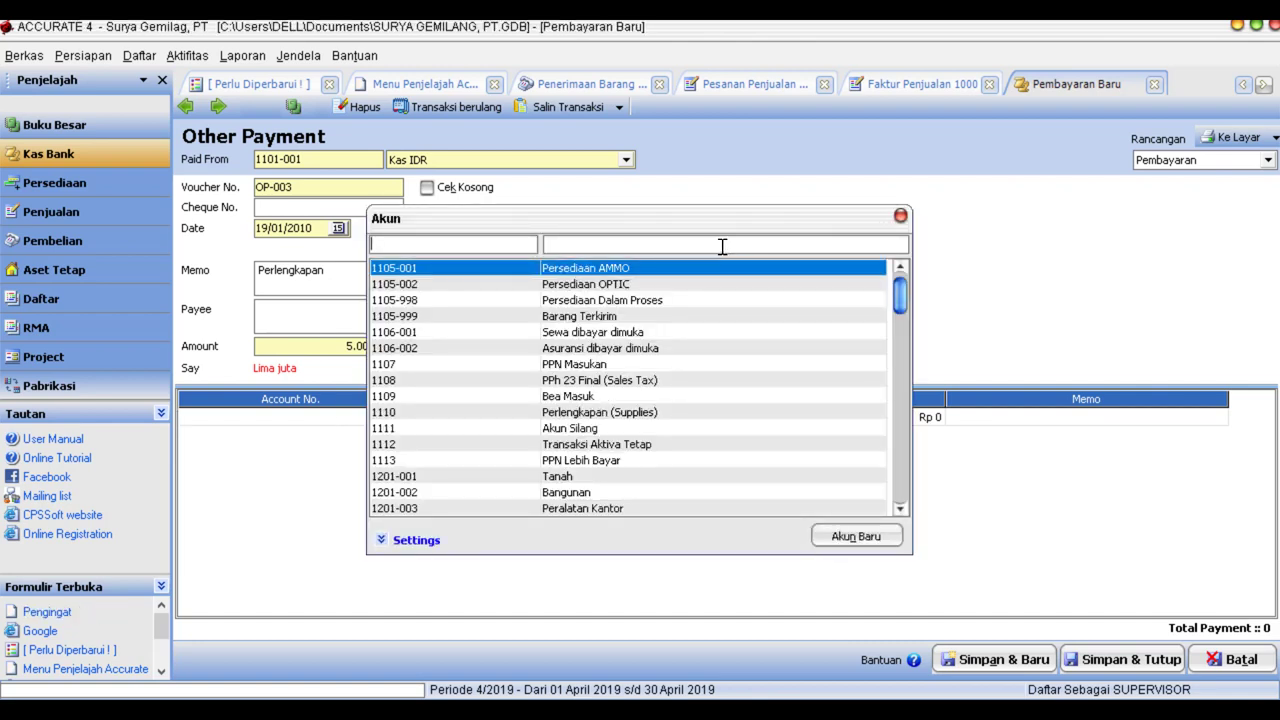
left_click(722, 245)
type("per")
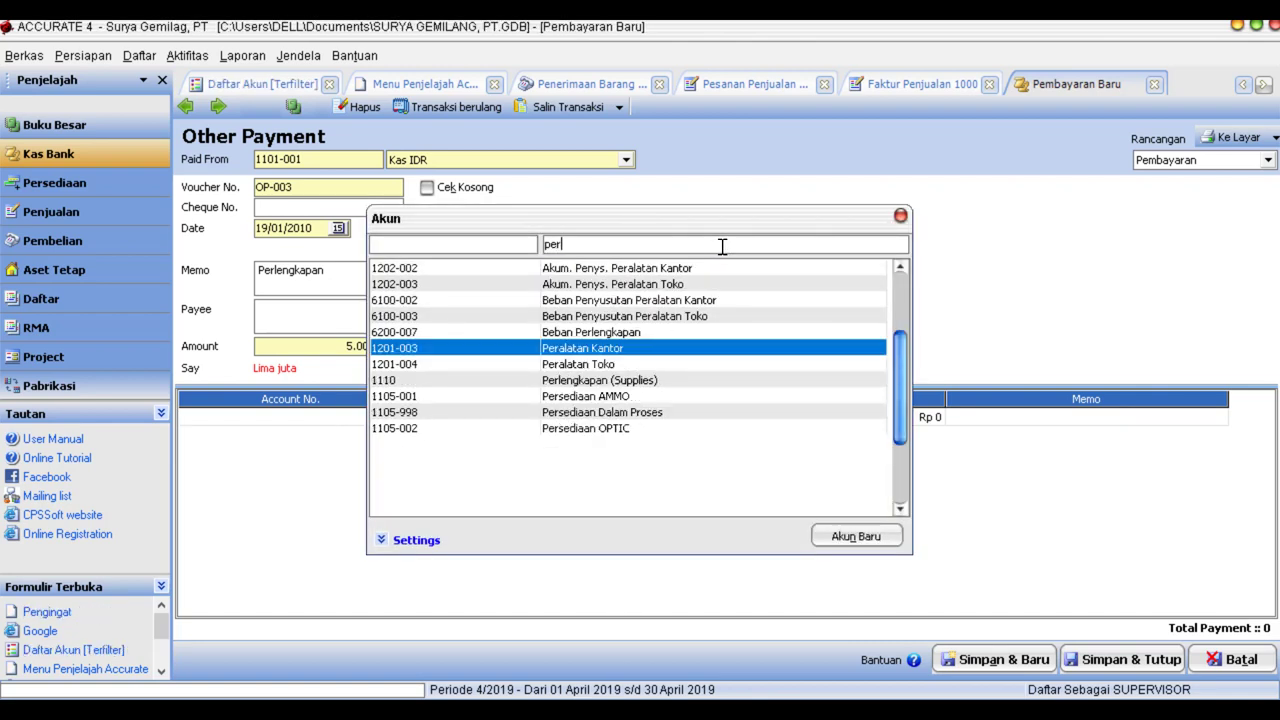
key("Return")
key("Return")
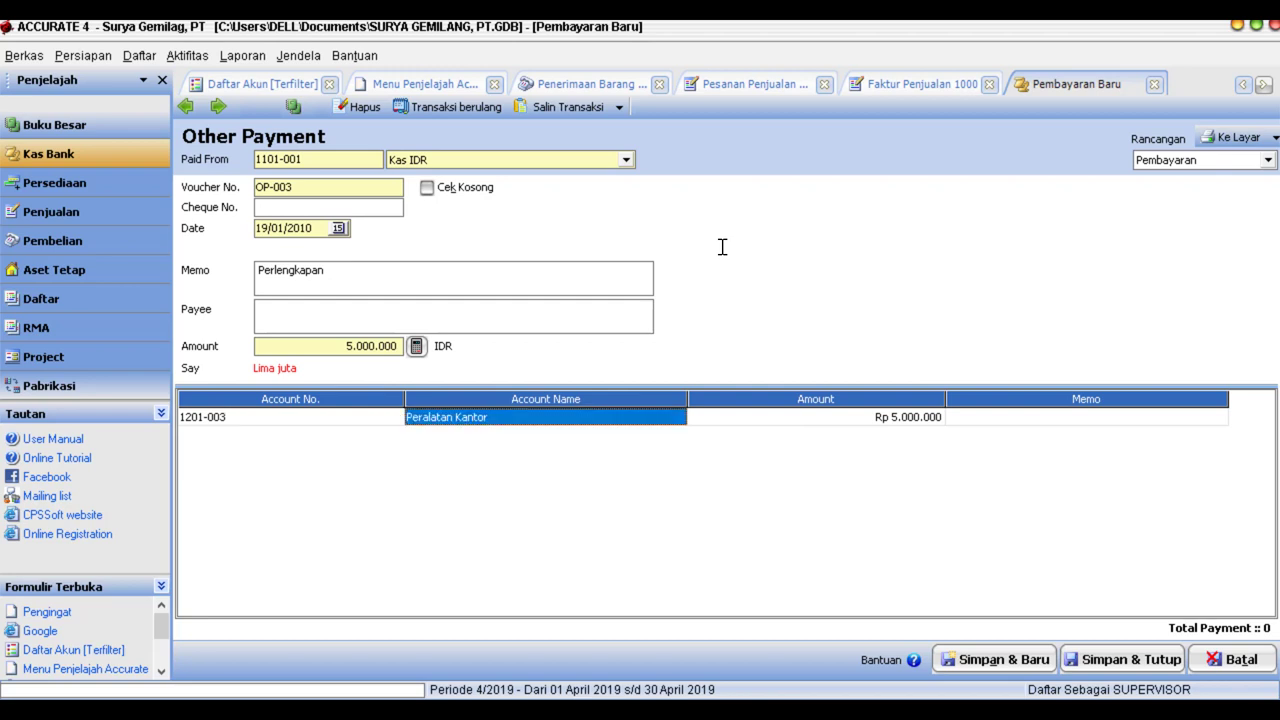
key("Return")
key("Return")
key("Return")
left_click(1122, 659)
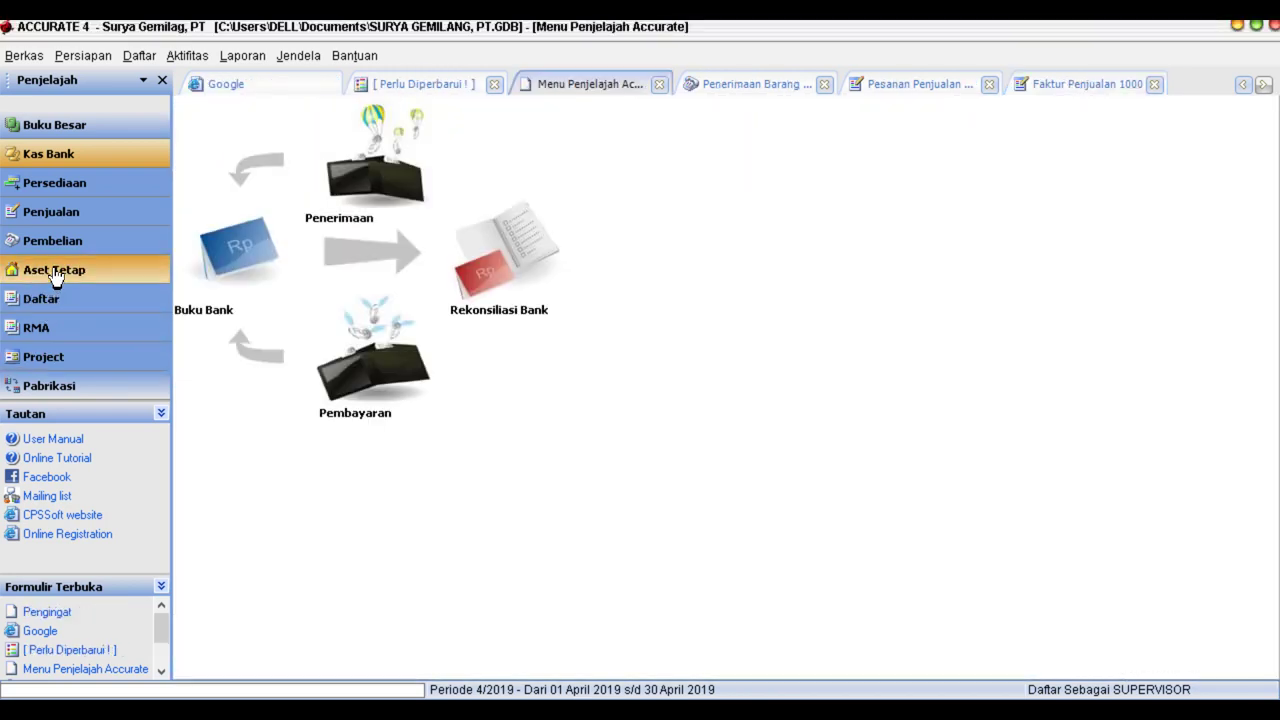
Create a new fixed asset with code PK-001 and asset type Peralatan Kantor.
left_click(45, 270)
left_click(258, 258)
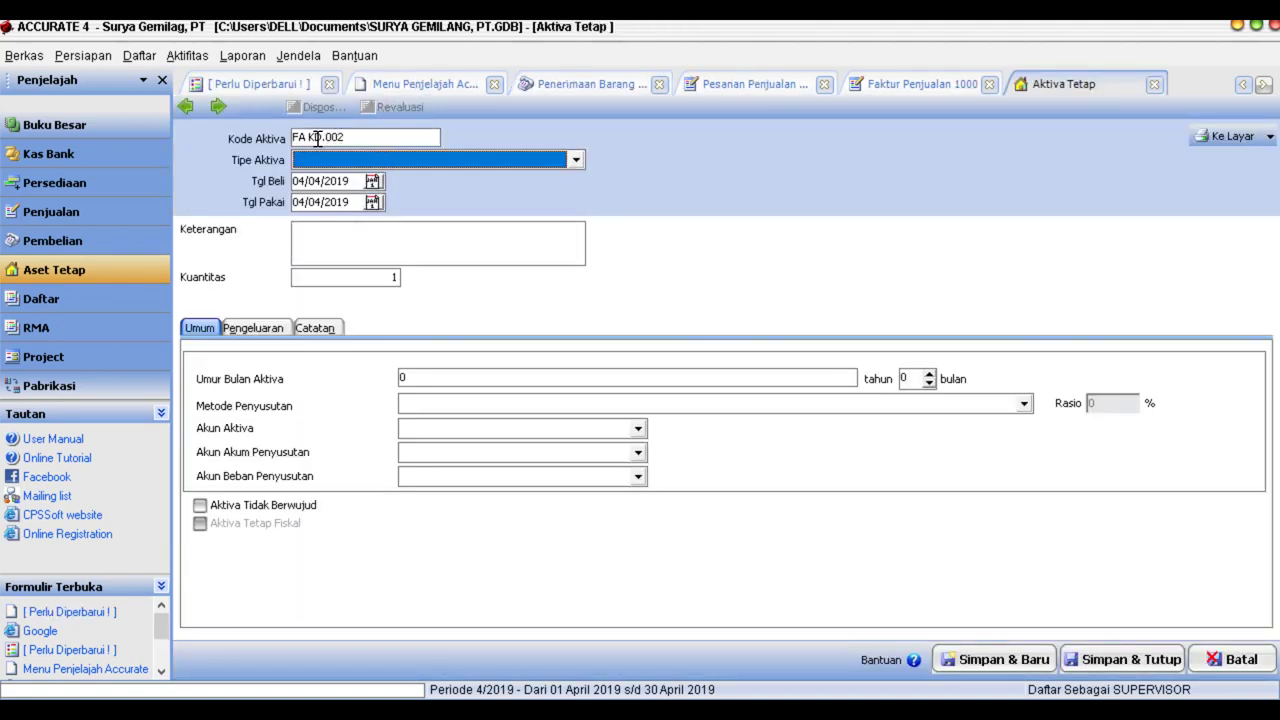
left_click_drag(320, 137, 245, 128)
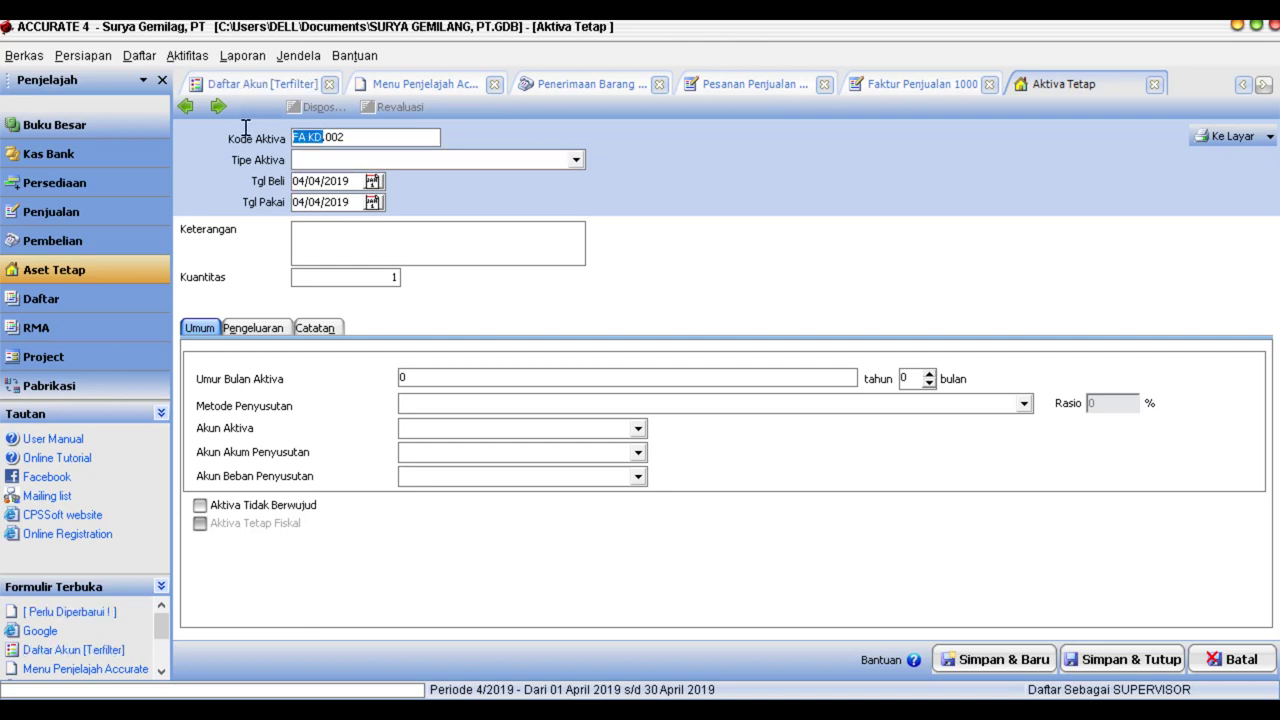
type("PK")
key("BackSpace")
key("BackSpace")
type("-001")
left_click(355, 163)
left_click(345, 231)
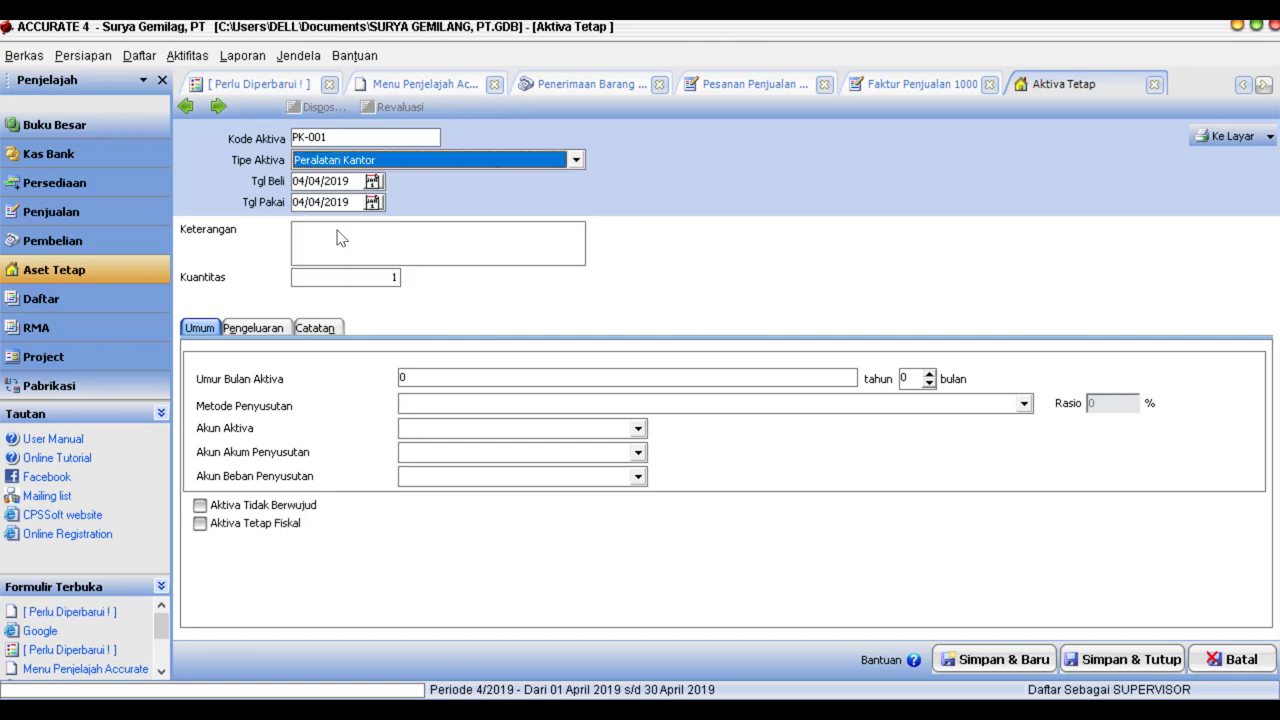
Set both the purchase date and the usage date of the asset to 25/01/2010.
left_click(345, 182)
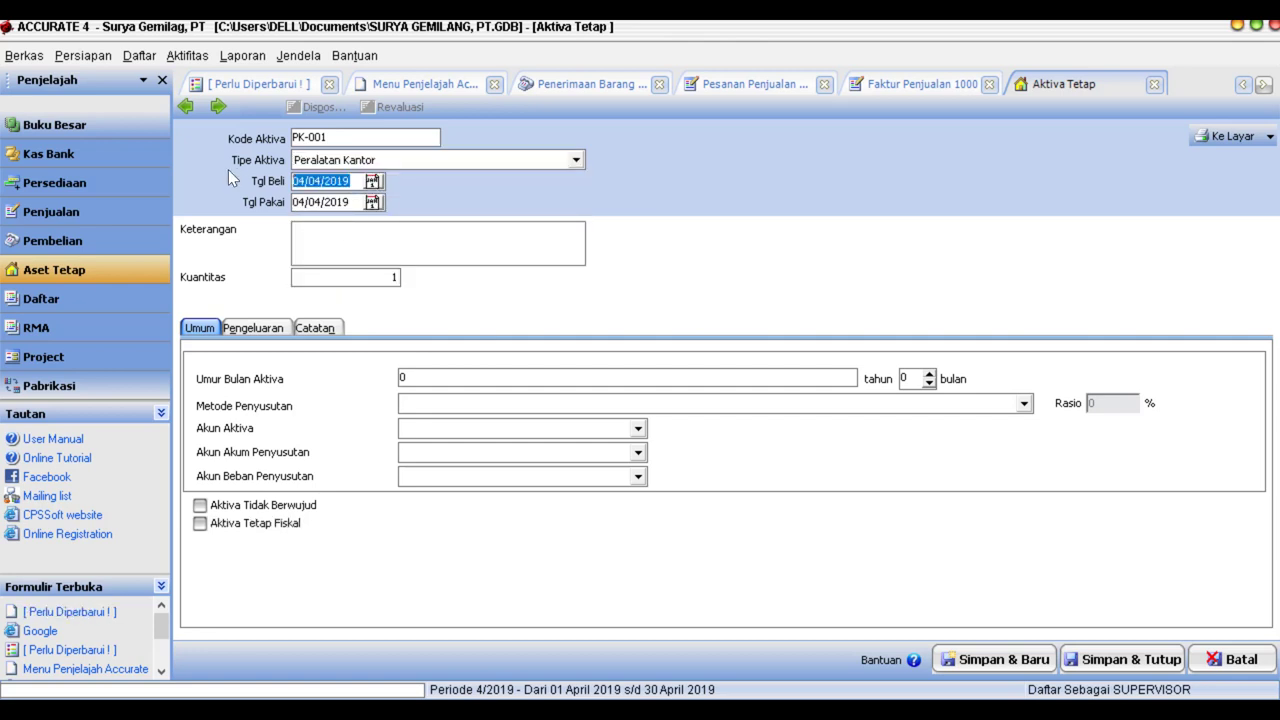
type("25/01/10")
key("shift+Home")
key("ctrl+c")
key("Tab")
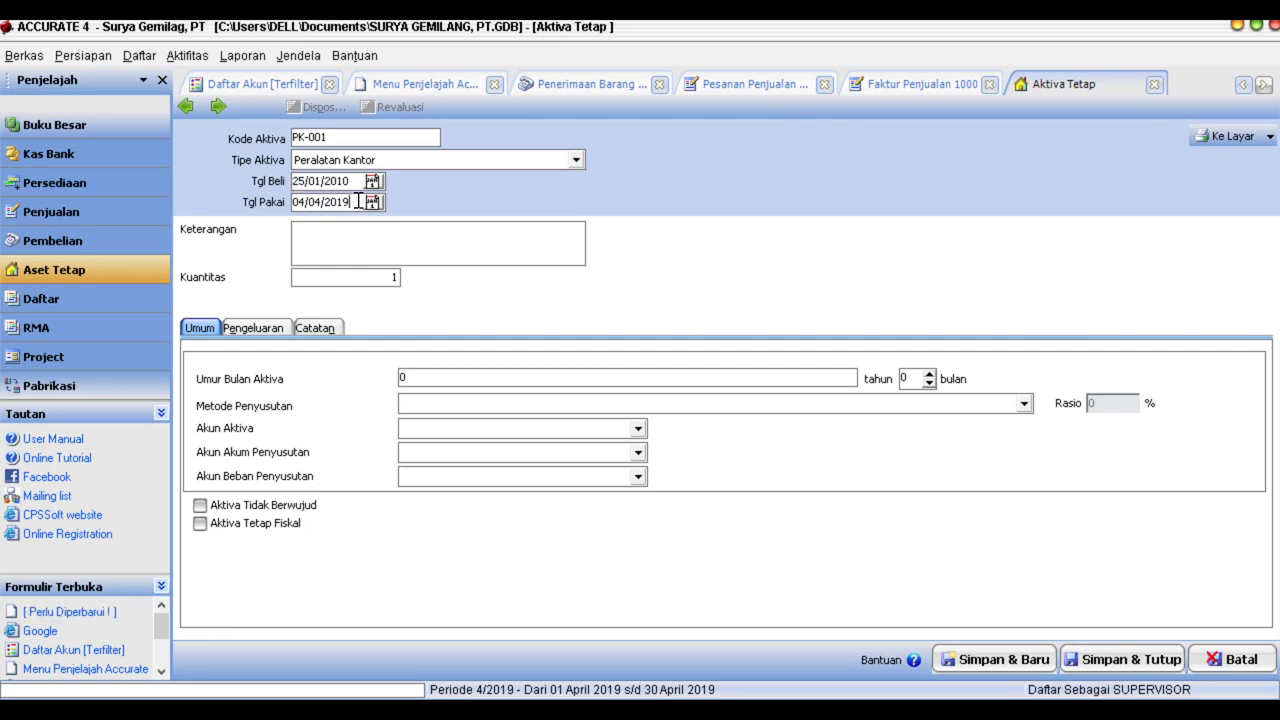
key("ctrl+v")
Describe the asset as Komputer with a quantity of 5.
left_click(310, 236)
type("Komputer")
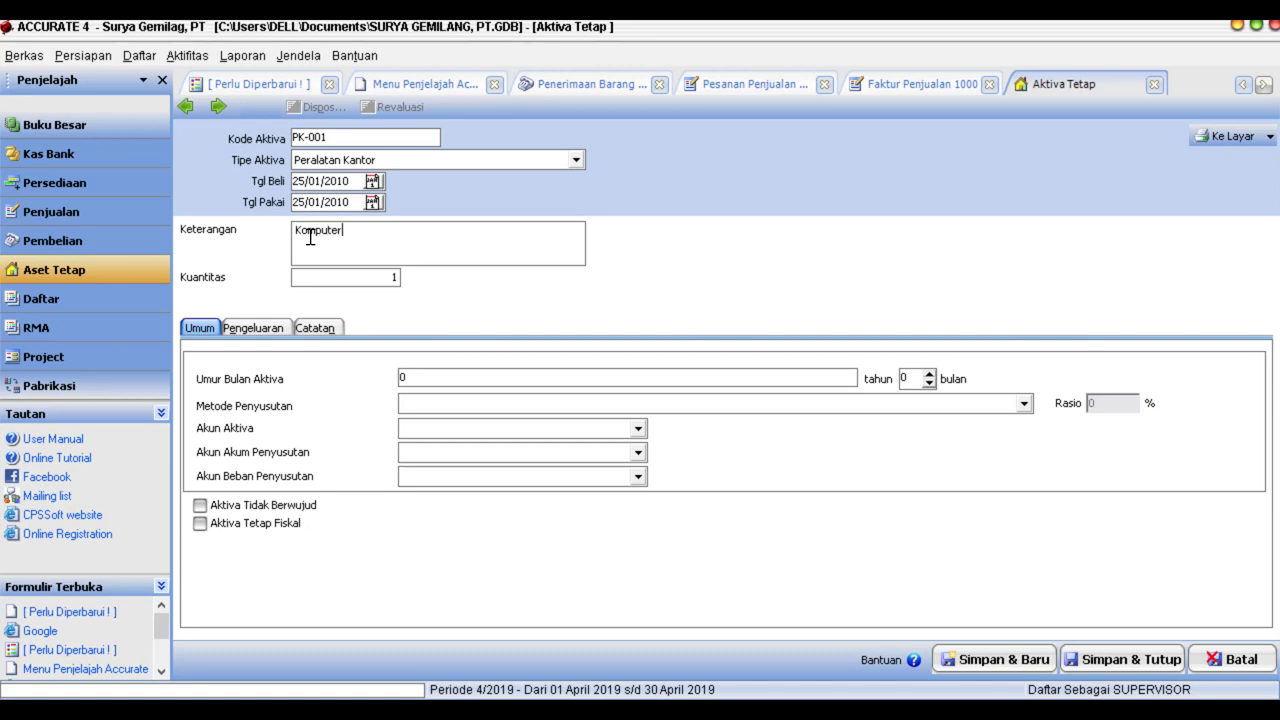
key("Tab")
type("5")
Set the asset's life to 4 years and its depreciation method to Metode Garis Lurus.
left_click(441, 375)
key("BackSpace")
type("4")
key("Tab")
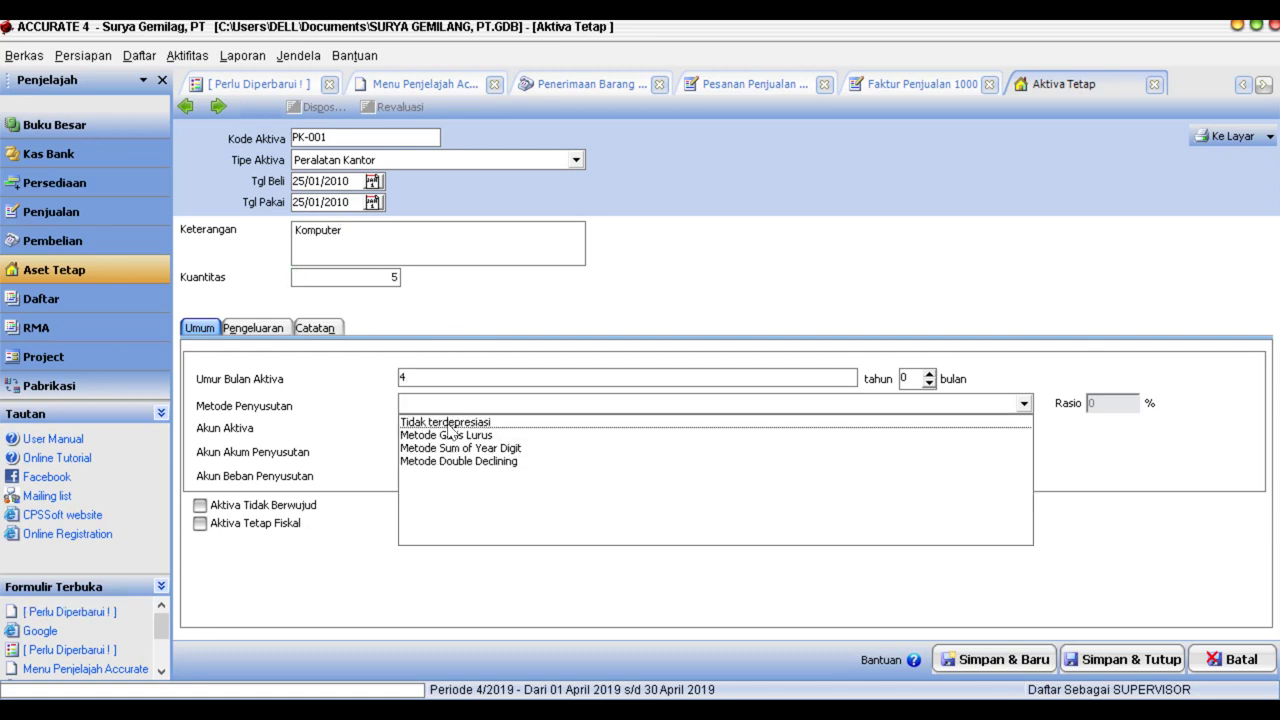
left_click(449, 437)
Assign the Peralatan Kantor asset, accumulated depreciation and depreciation expense (6100-002) accounts, and mark it as Aktiva Tetap Fiskal.
left_click(550, 433)
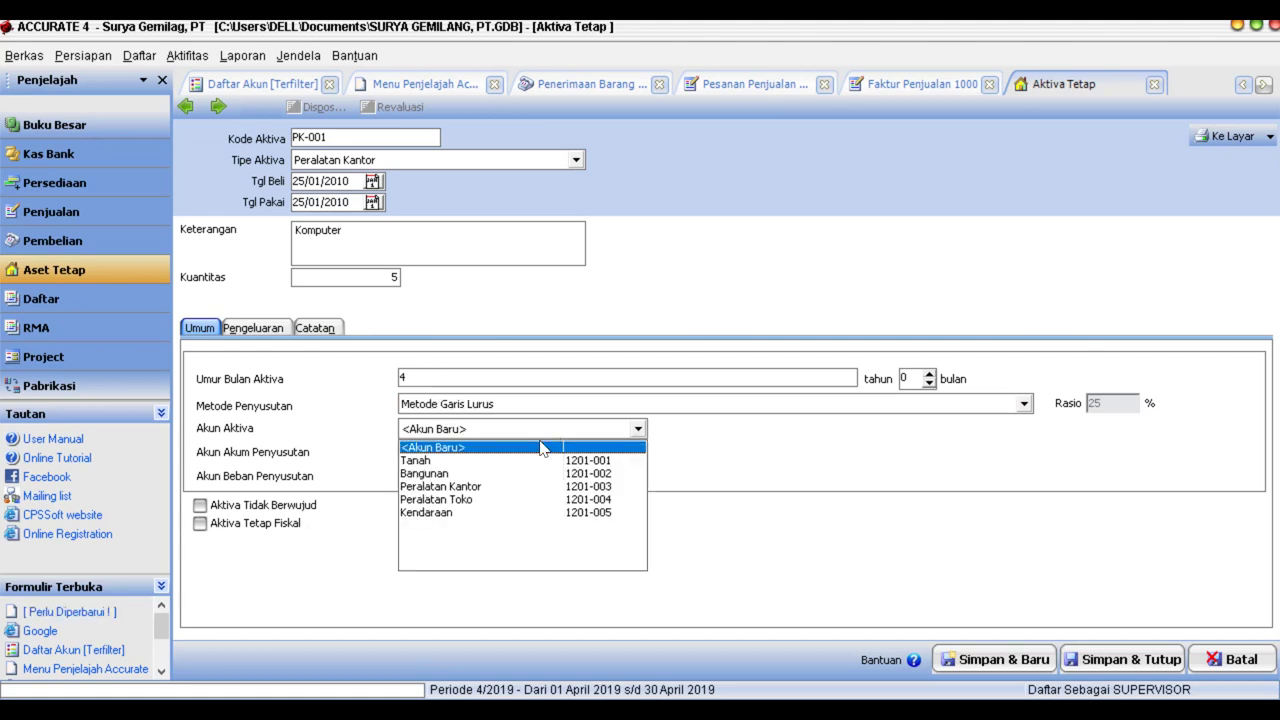
left_click(472, 490)
left_click(468, 456)
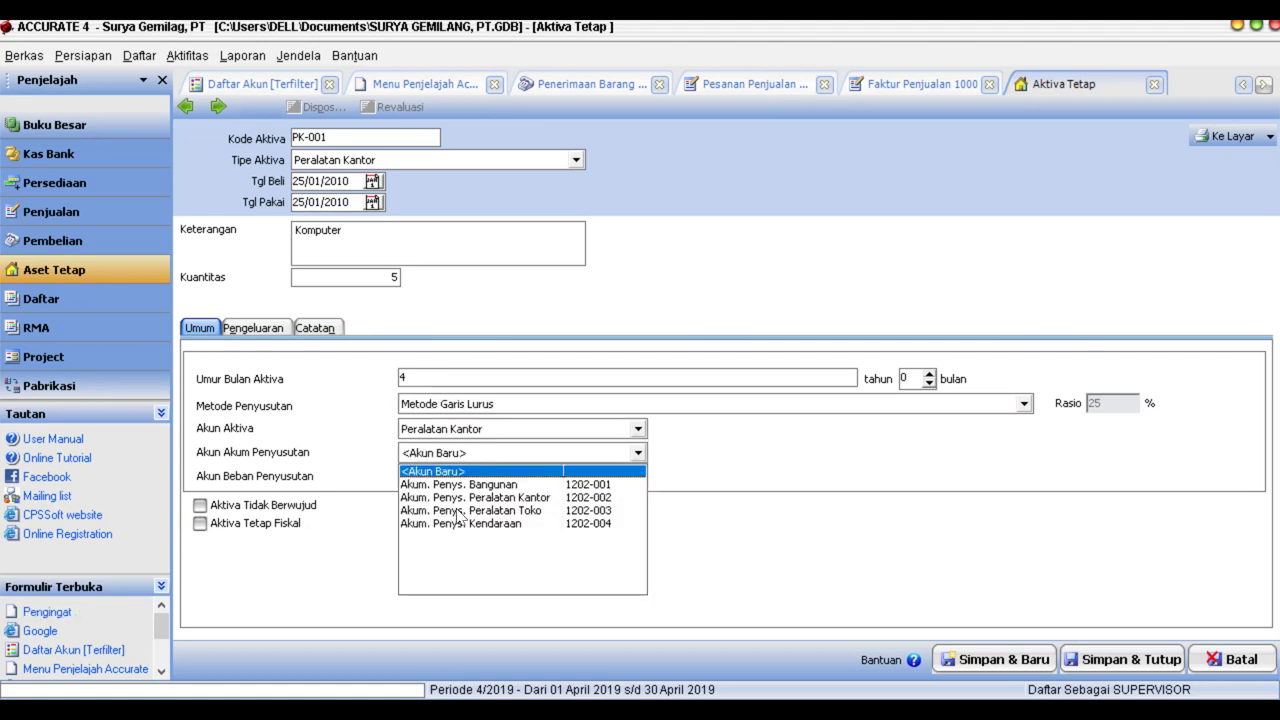
left_click(519, 495)
left_click(525, 477)
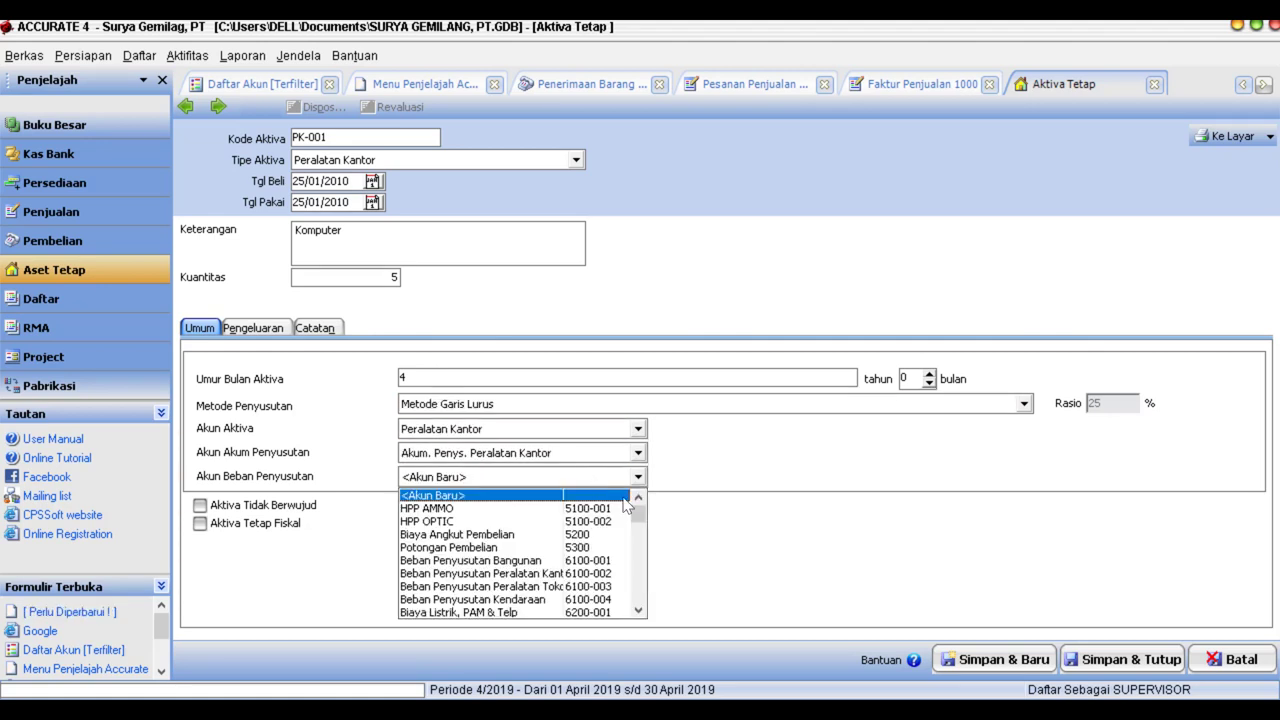
left_click(520, 575)
left_click(200, 523)
Record the asset's expenditure of 20.000.000 from account 1102-001 Mandiri IDR, then save and close the asset.
left_click(252, 328)
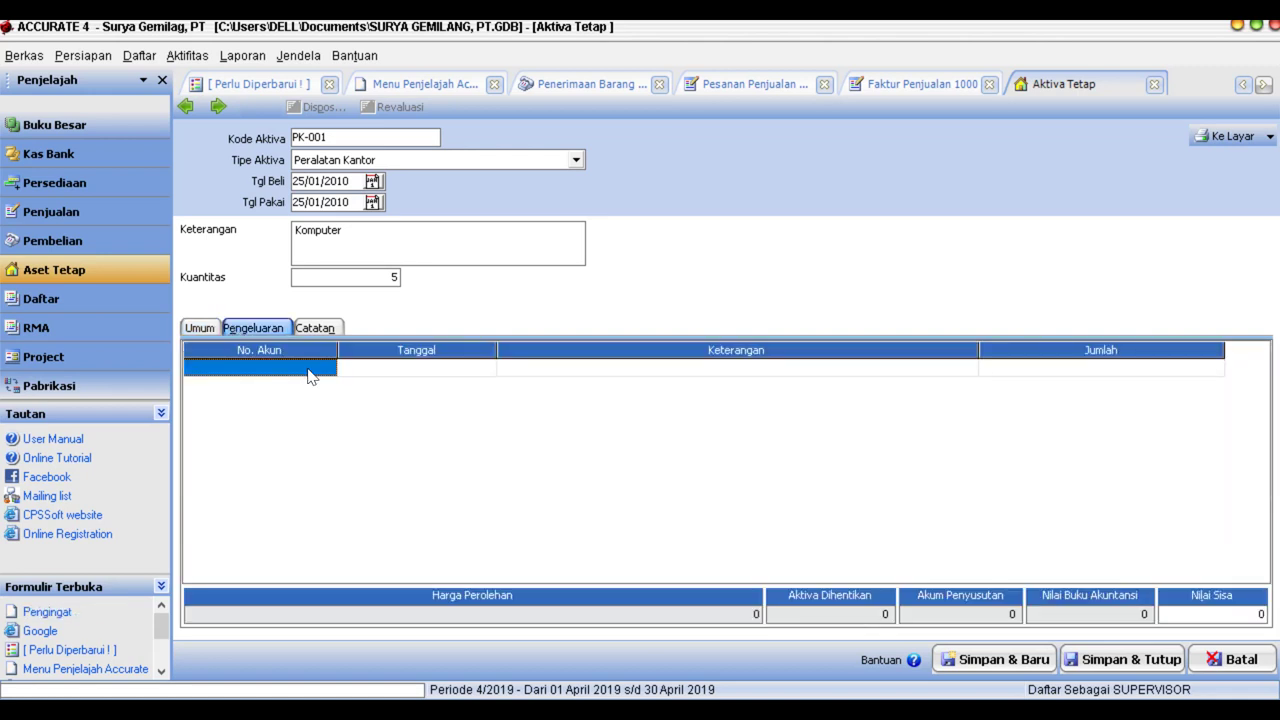
left_click(310, 375)
left_click(327, 370)
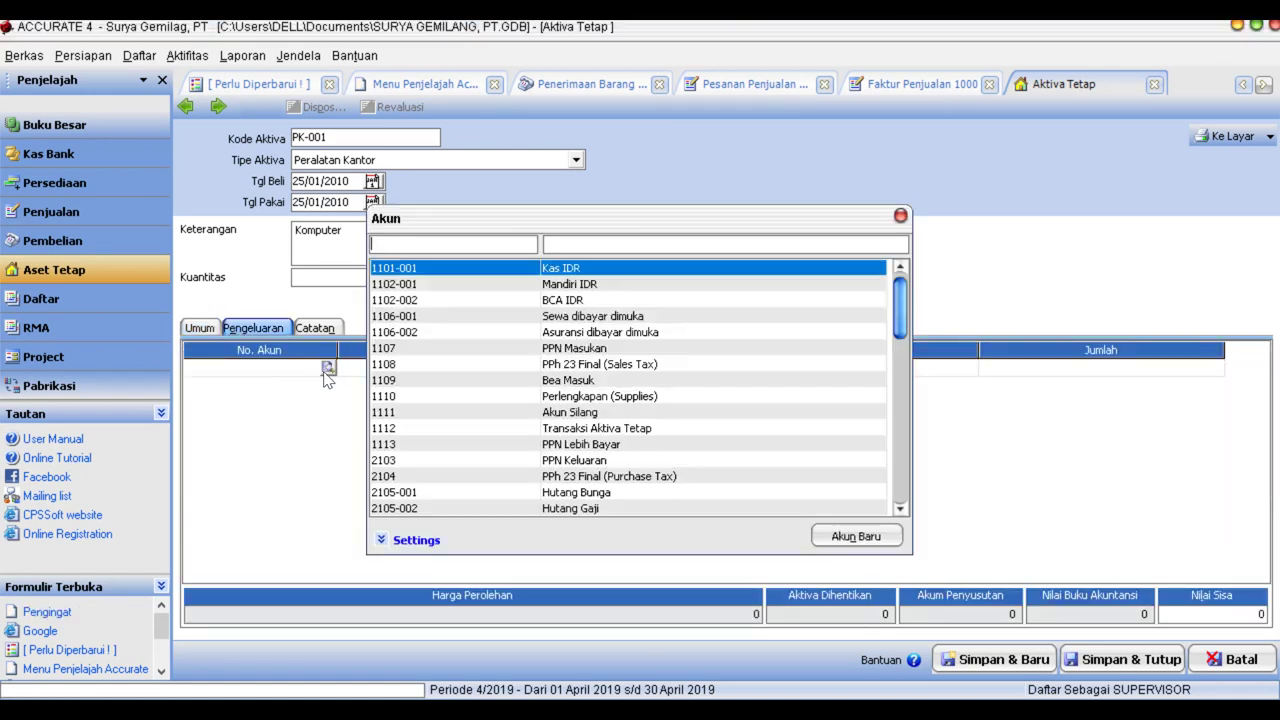
double_click(584, 288)
left_click(1022, 368)
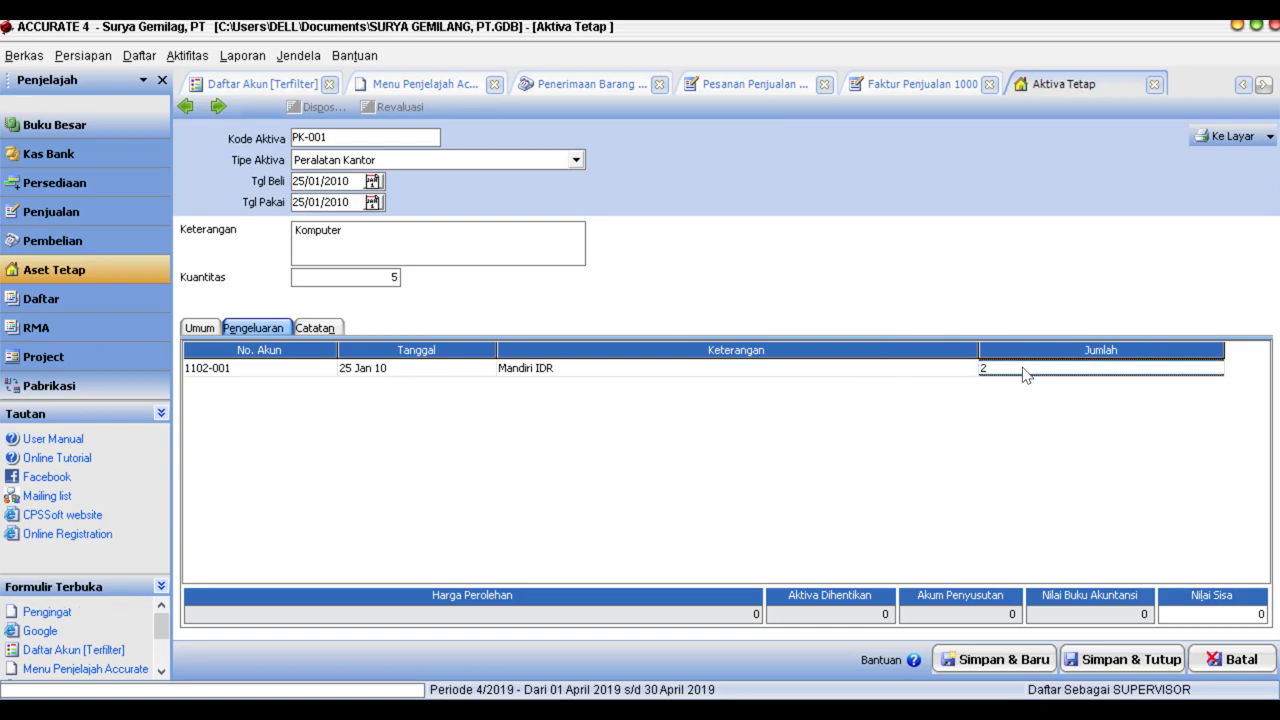
type("20000000")
key("Return")
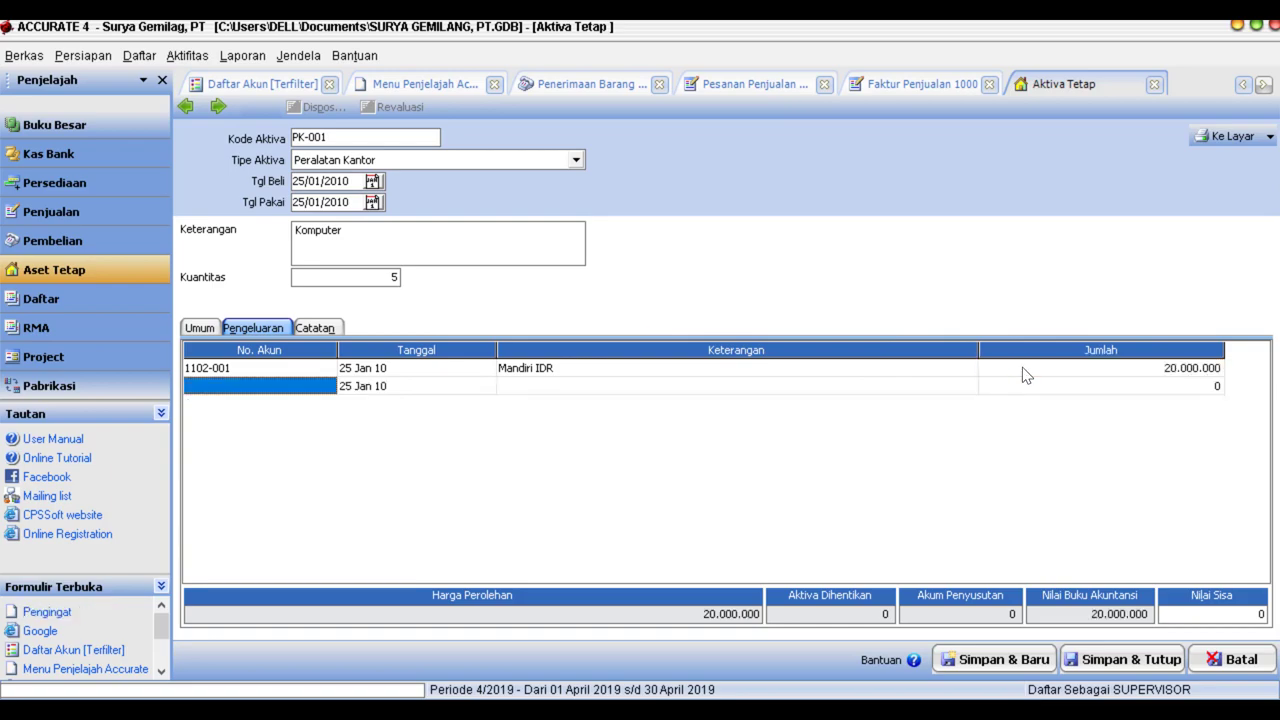
left_click(1130, 660)
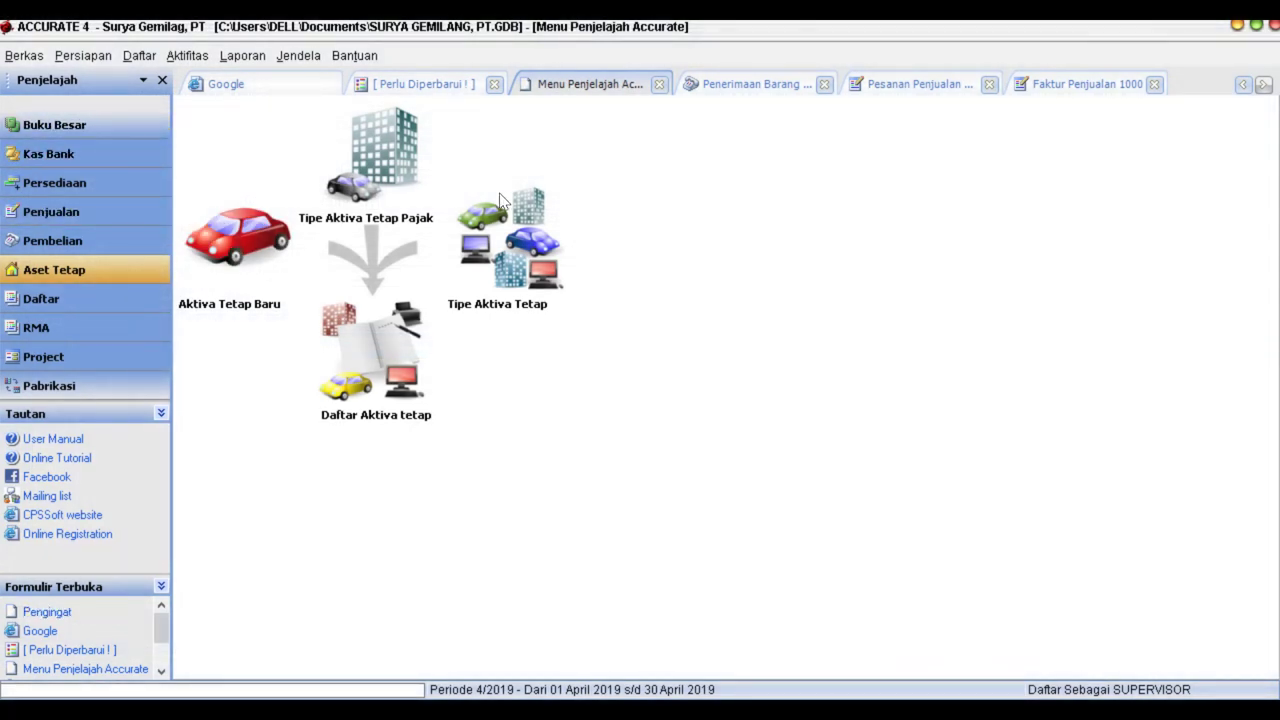
Create a general journal voucher dated 28/01/2010 with the description Transfer ke Kas IDR.
left_click(55, 124)
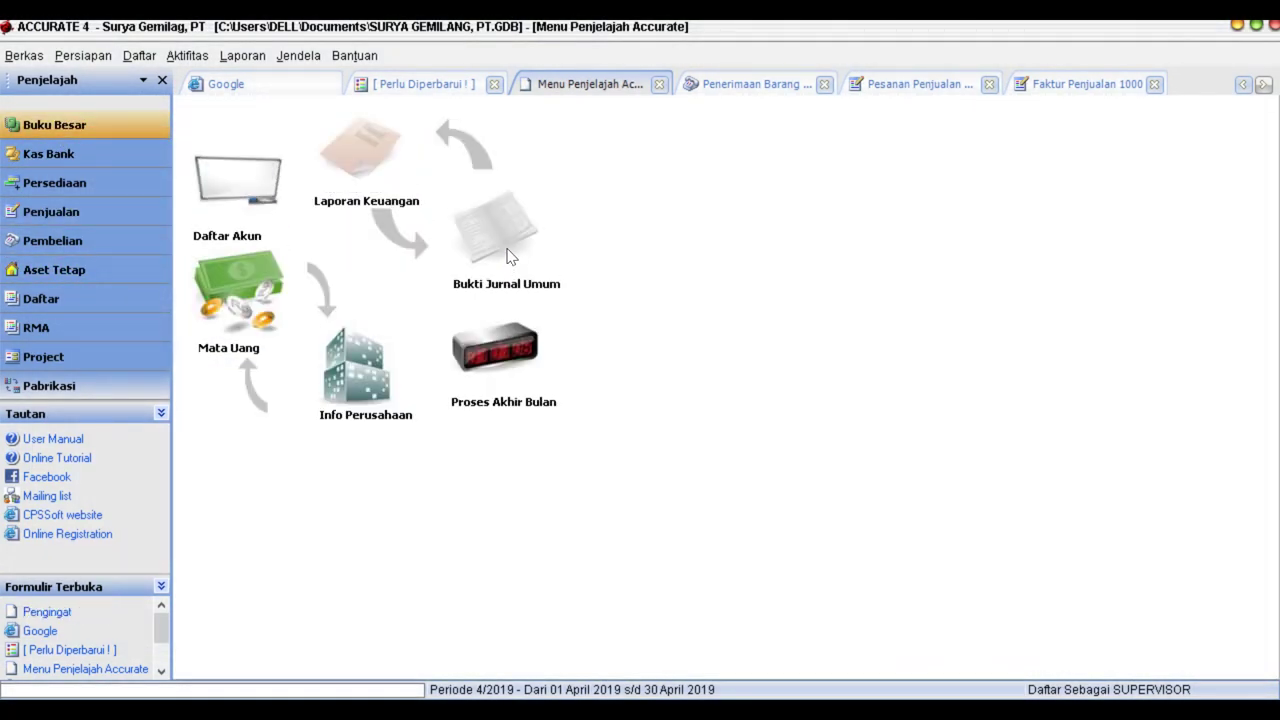
left_click(507, 256)
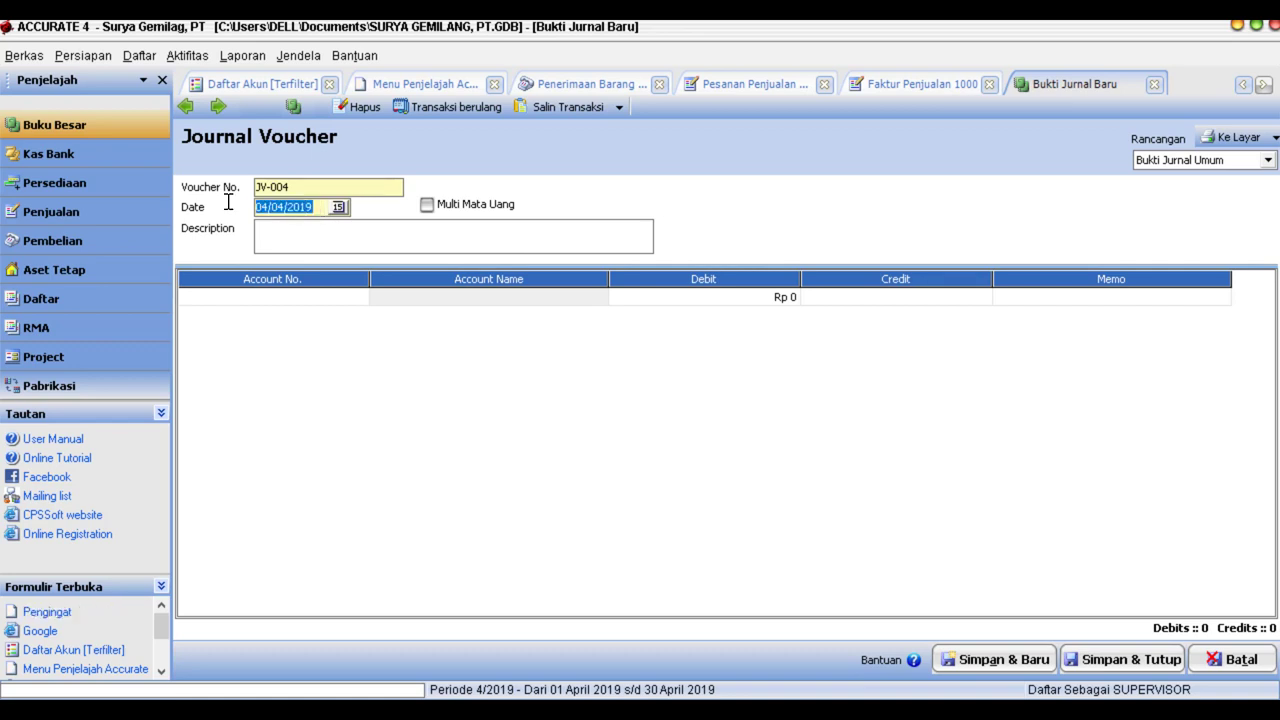
type("28")
key("BackSpace")
left_click(281, 237)
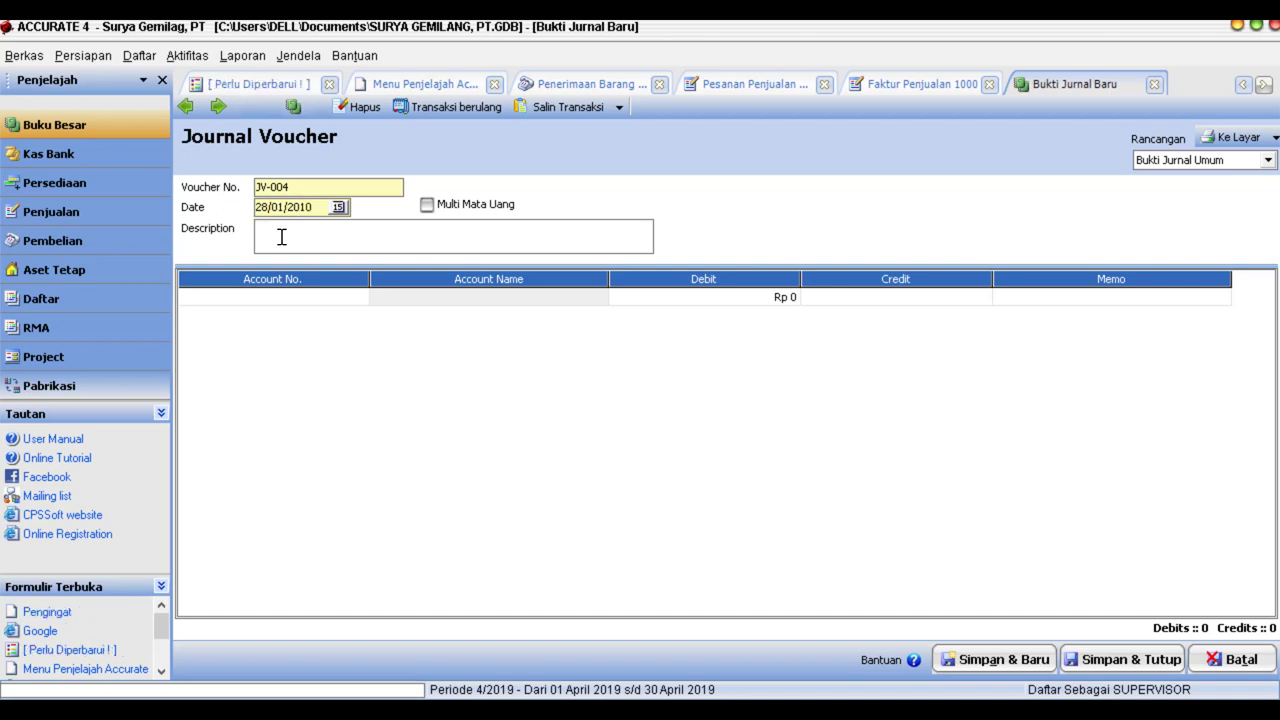
type("Transfer ke")
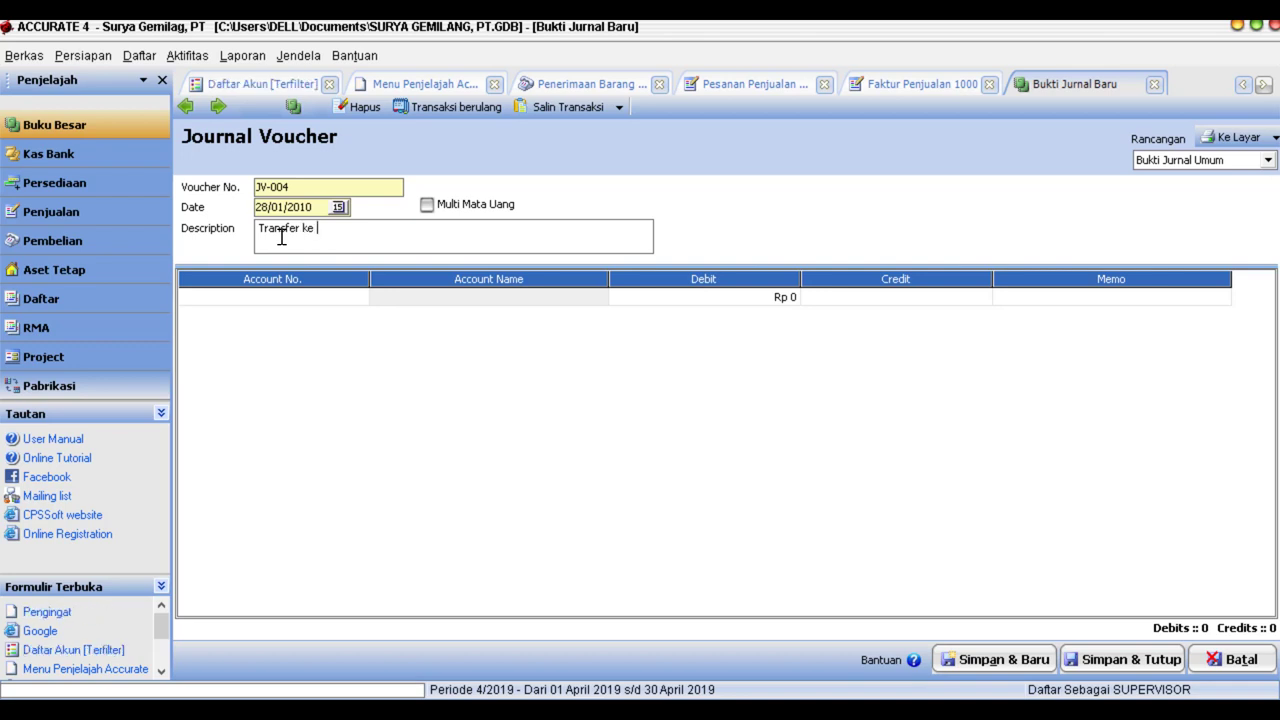
type(" Kas IDR")
Enter a debit line of 5.000.000 to account 1101-001 Kas IDR in the voucher.
left_click(360, 297)
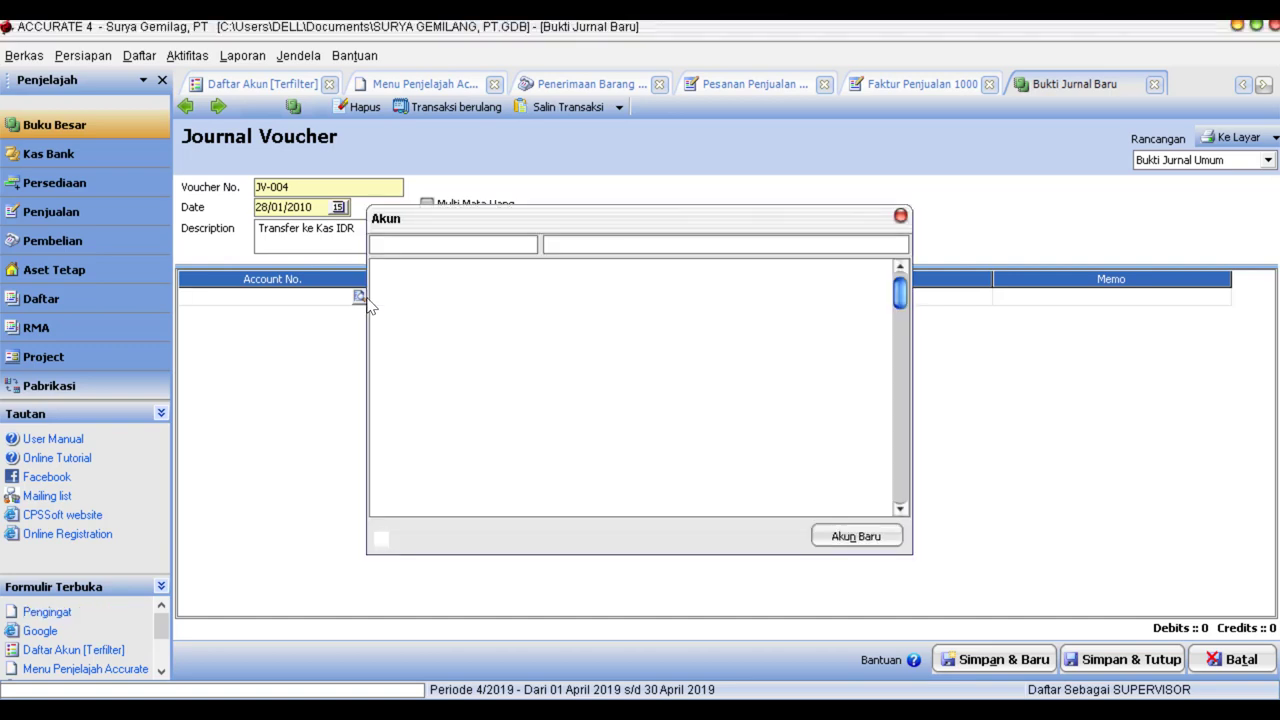
double_click(608, 272)
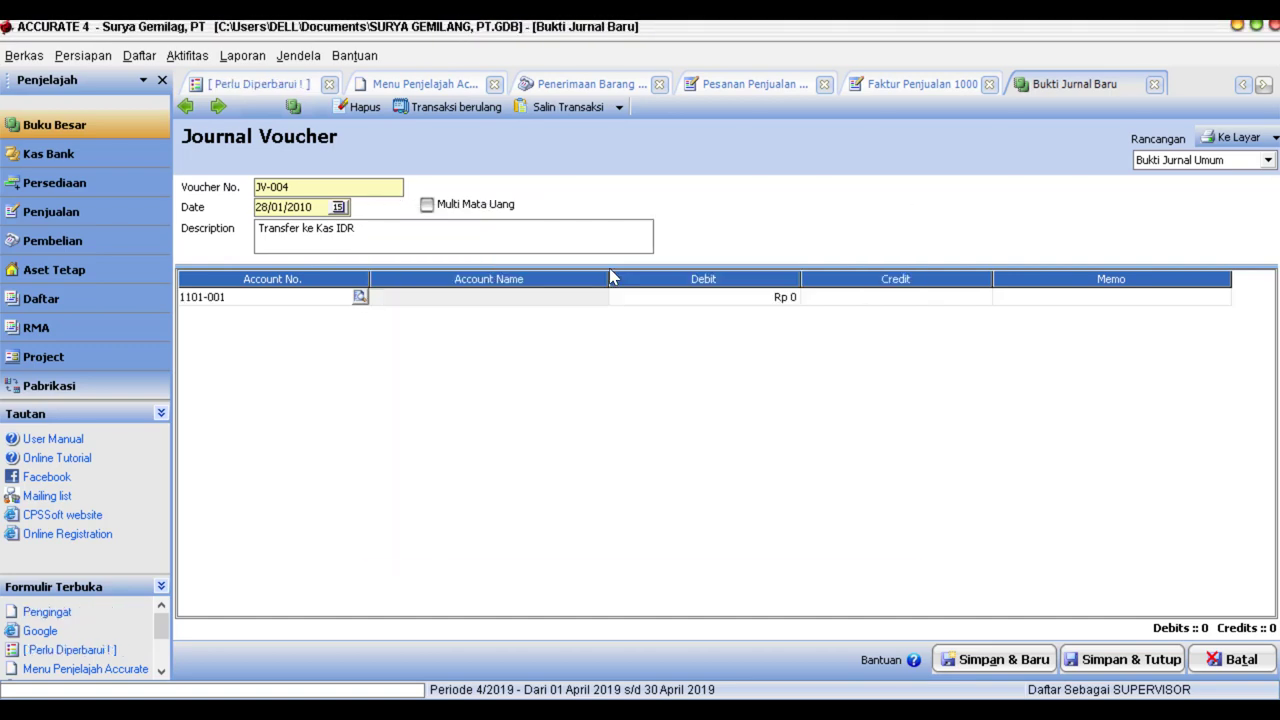
left_click(781, 300)
type("5.000.00")
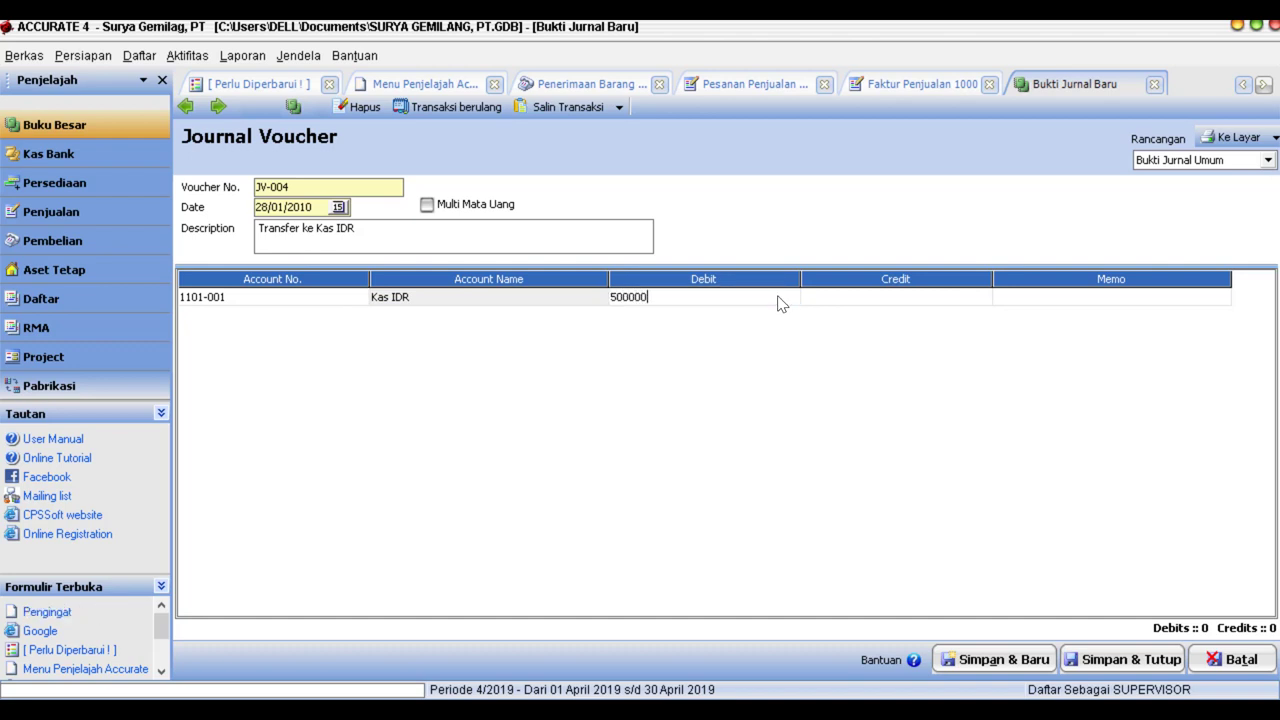
type("0")
key("Tab")
key("Tab")
key("Tab")
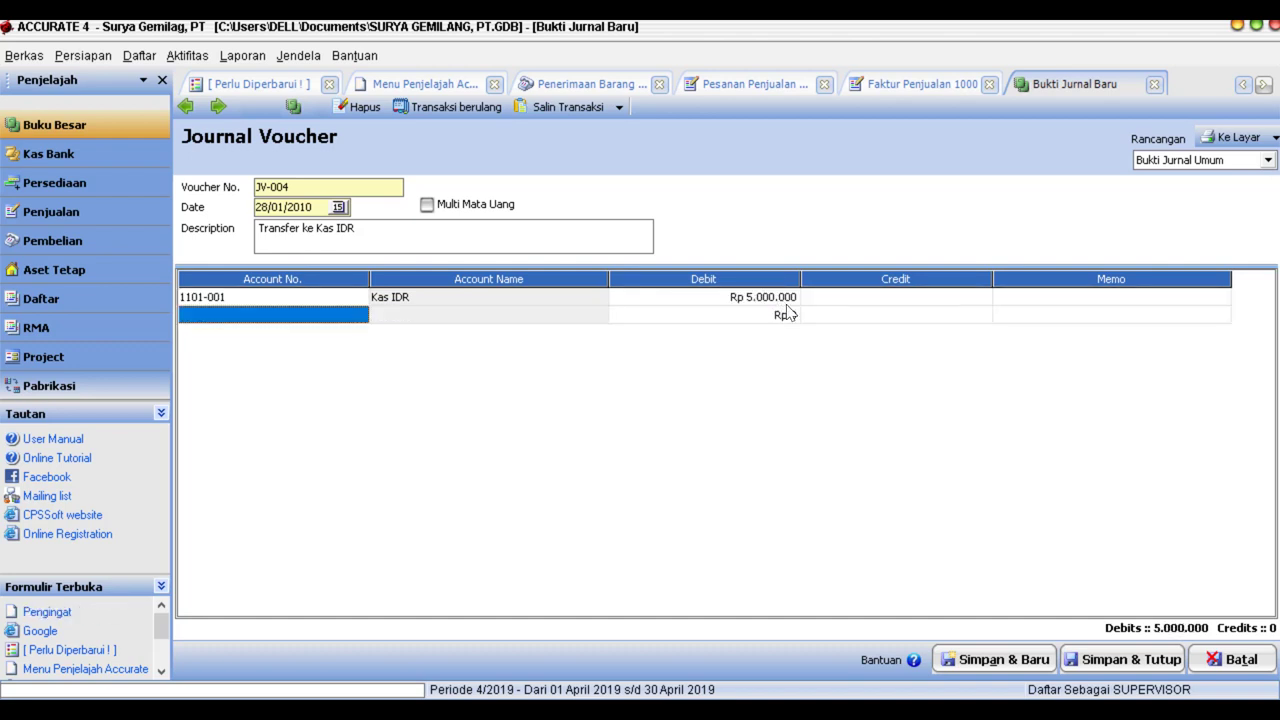
Credit account 1102-001 Mandiri IDR with 5.000.000 on the second line, then save and close the voucher.
left_click(362, 318)
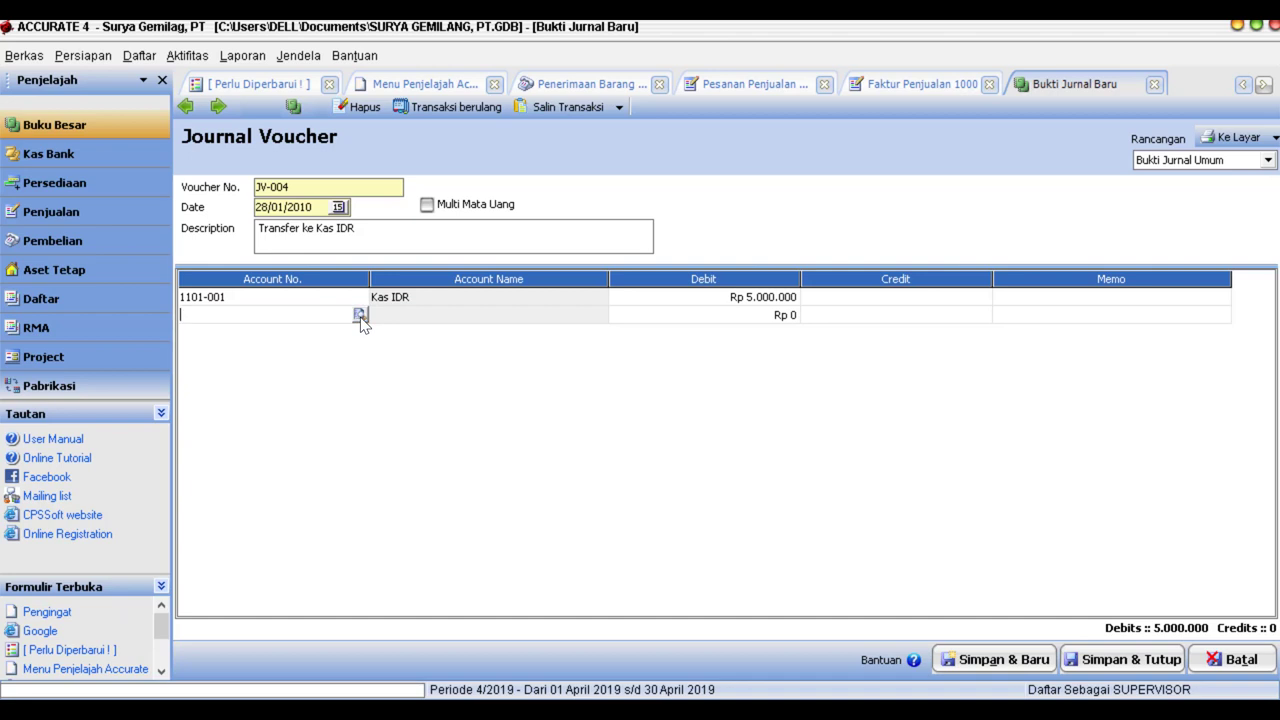
left_click(360, 315)
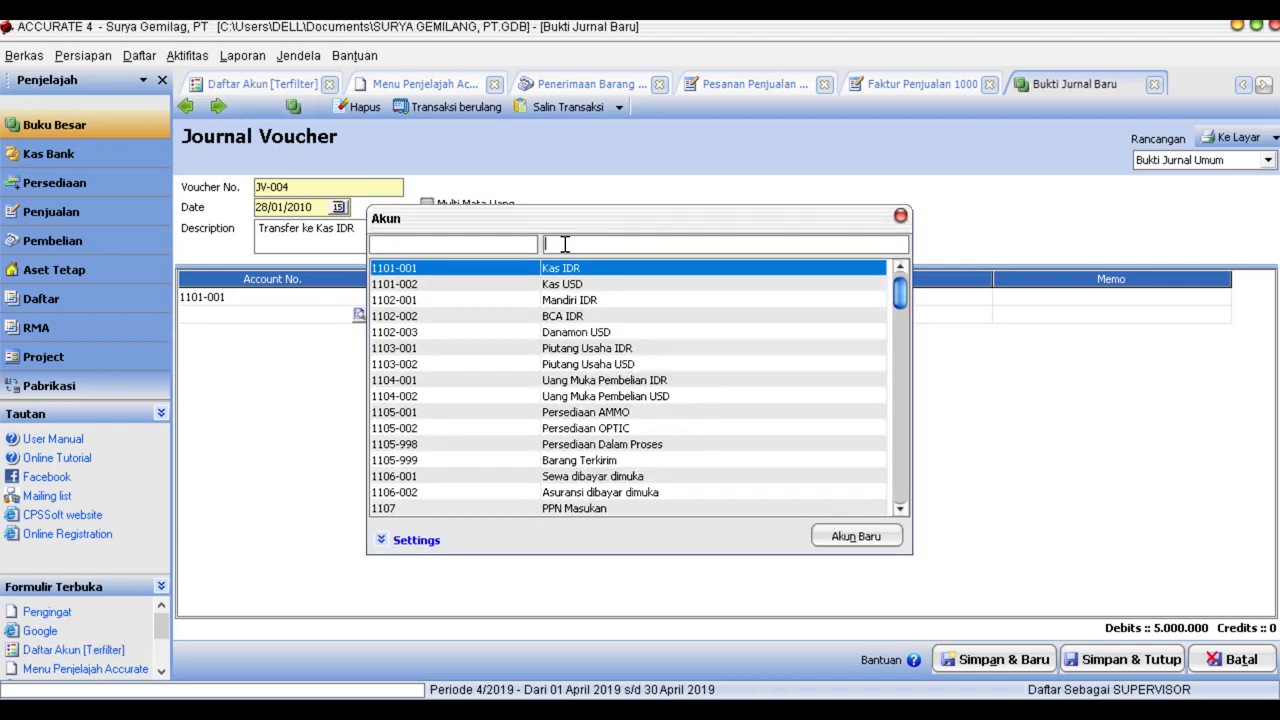
type("ma")
key("Return")
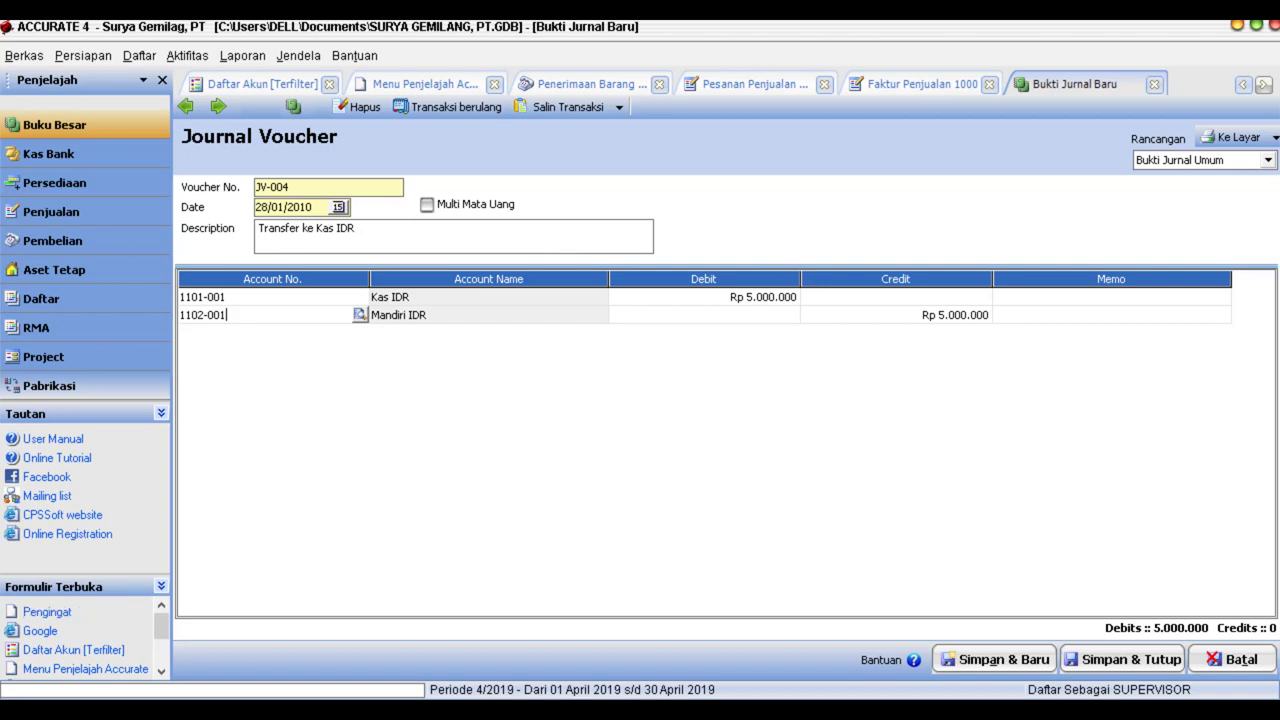
left_click(1090, 665)
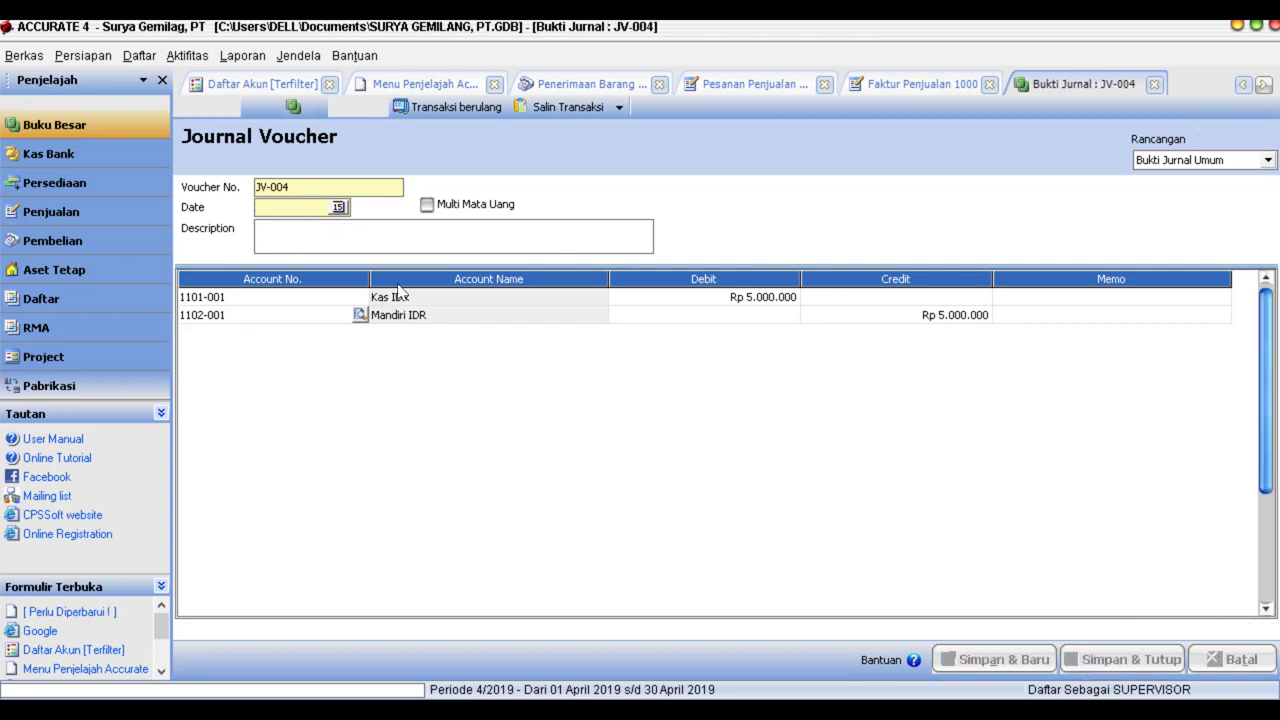
Run the period-end process for Januari 2010 with the USD exchange rate at 10.000.
left_click(196, 57)
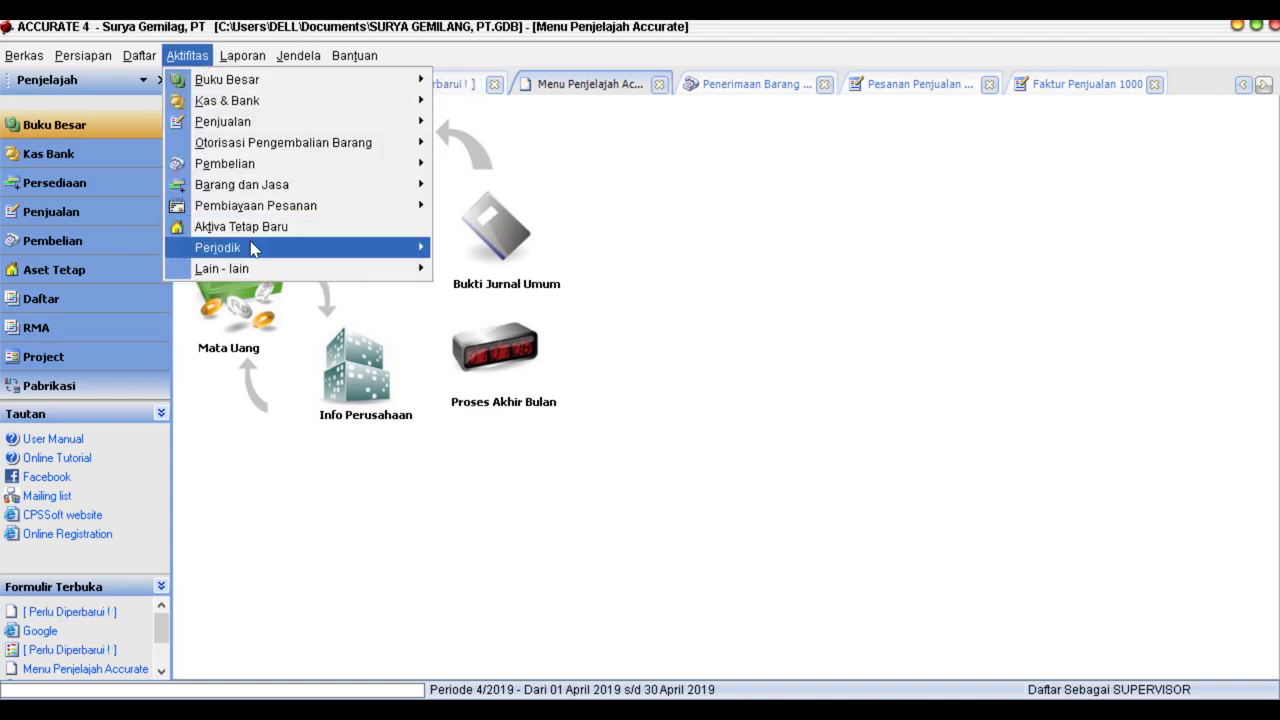
mouse_move(251, 248)
left_click(505, 250)
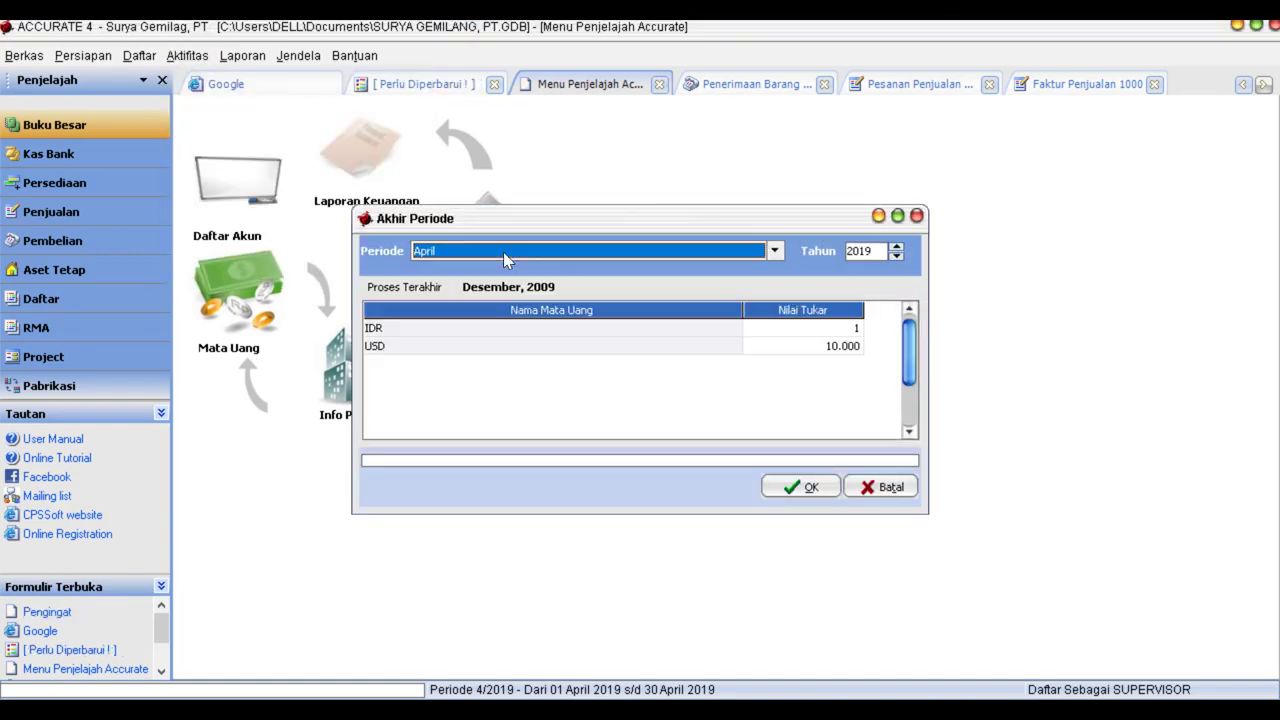
left_click(772, 252)
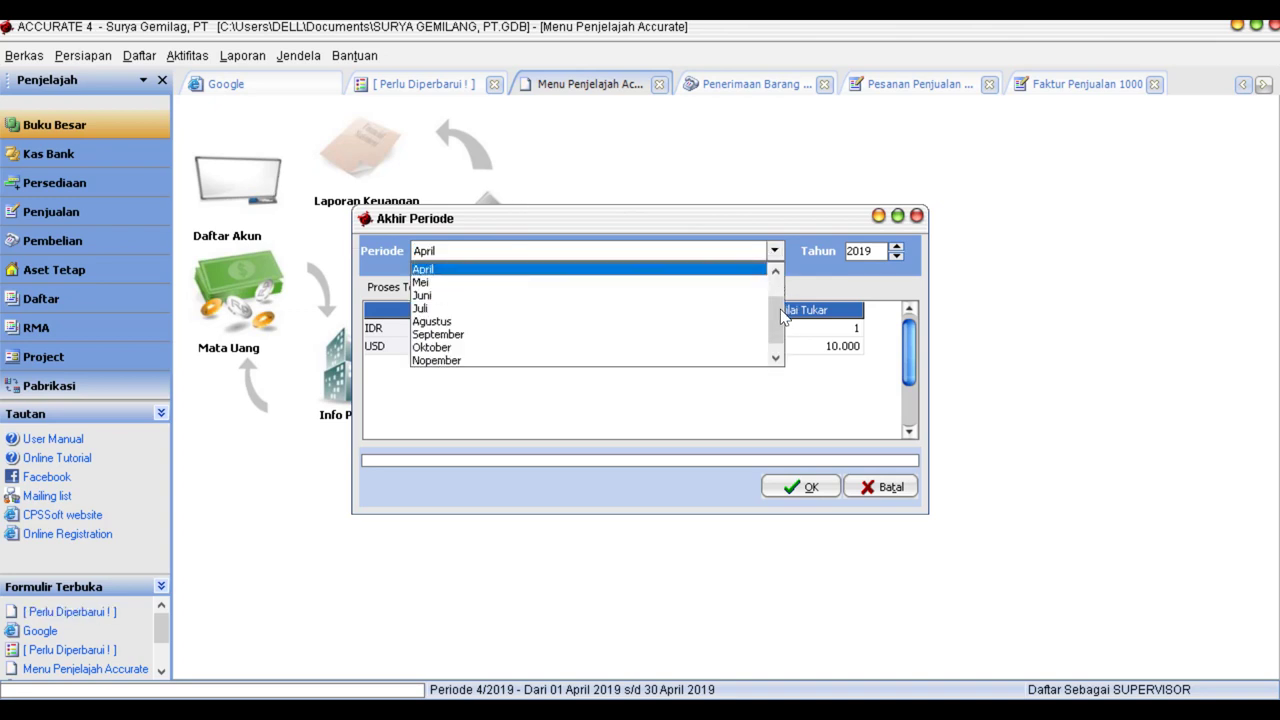
scroll(590, 285, "up", 1)
left_click(527, 270)
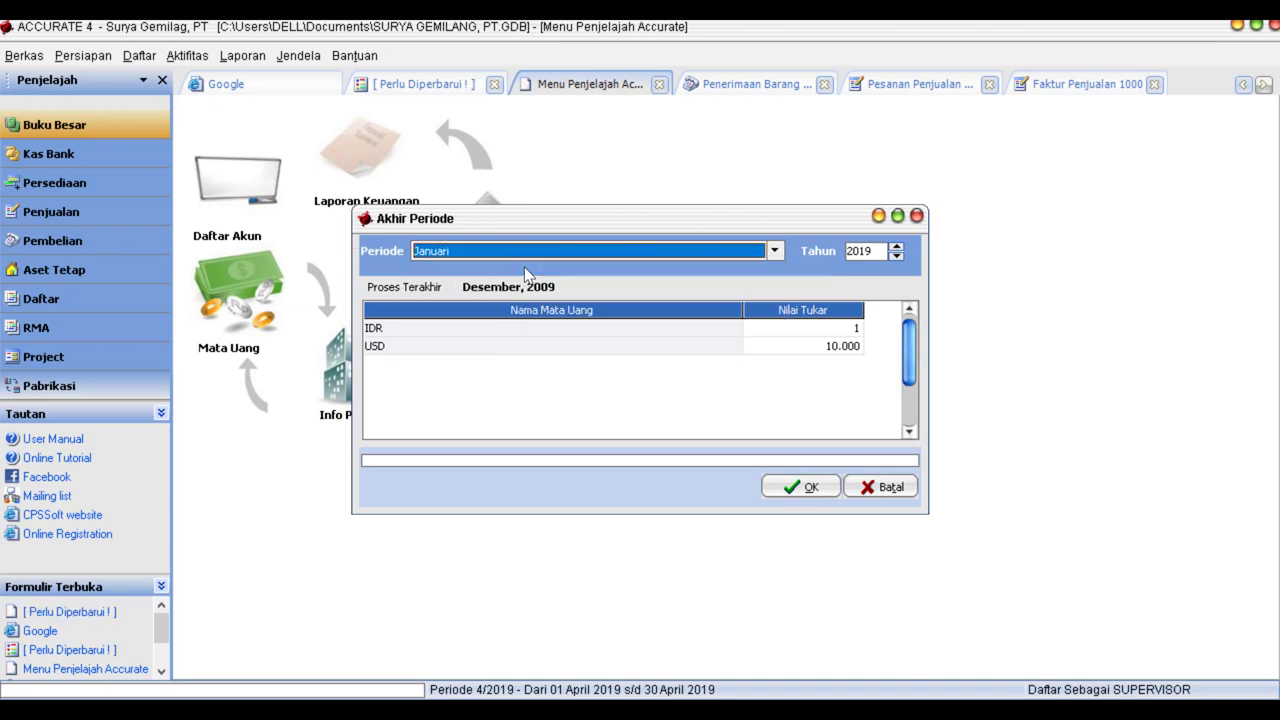
left_click(875, 253)
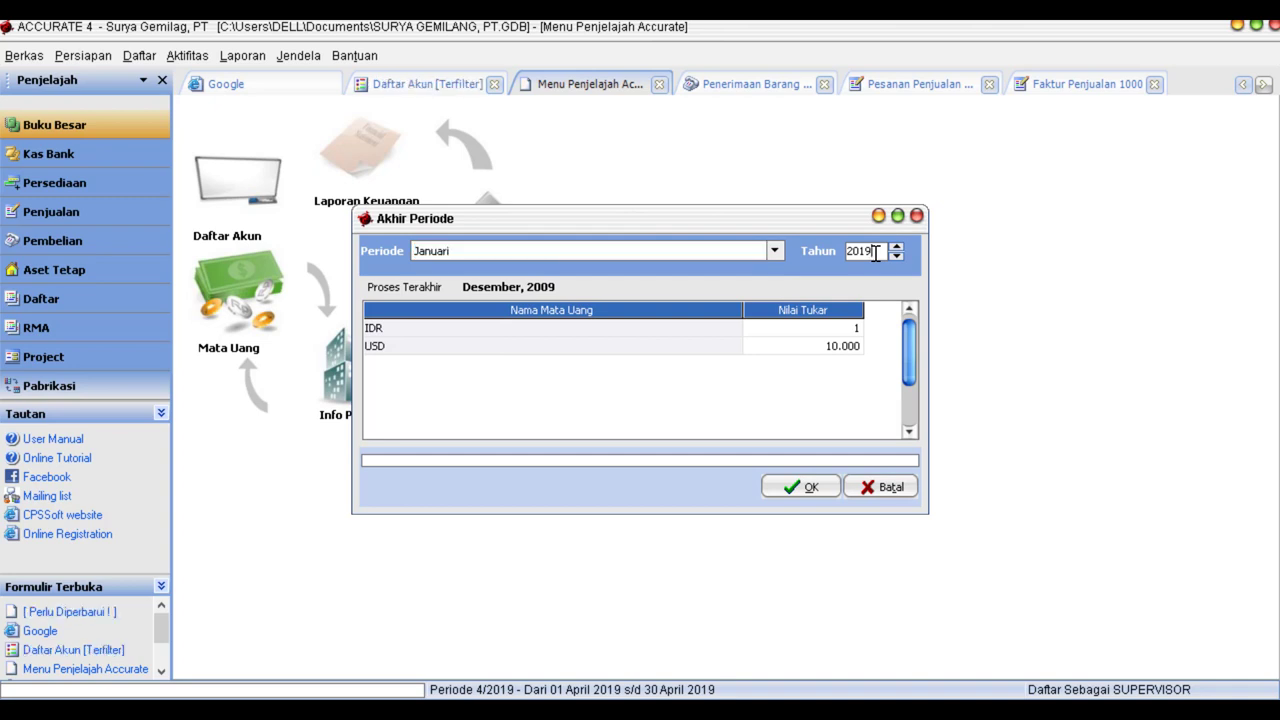
key("BackSpace")
type("0")
left_click(832, 347)
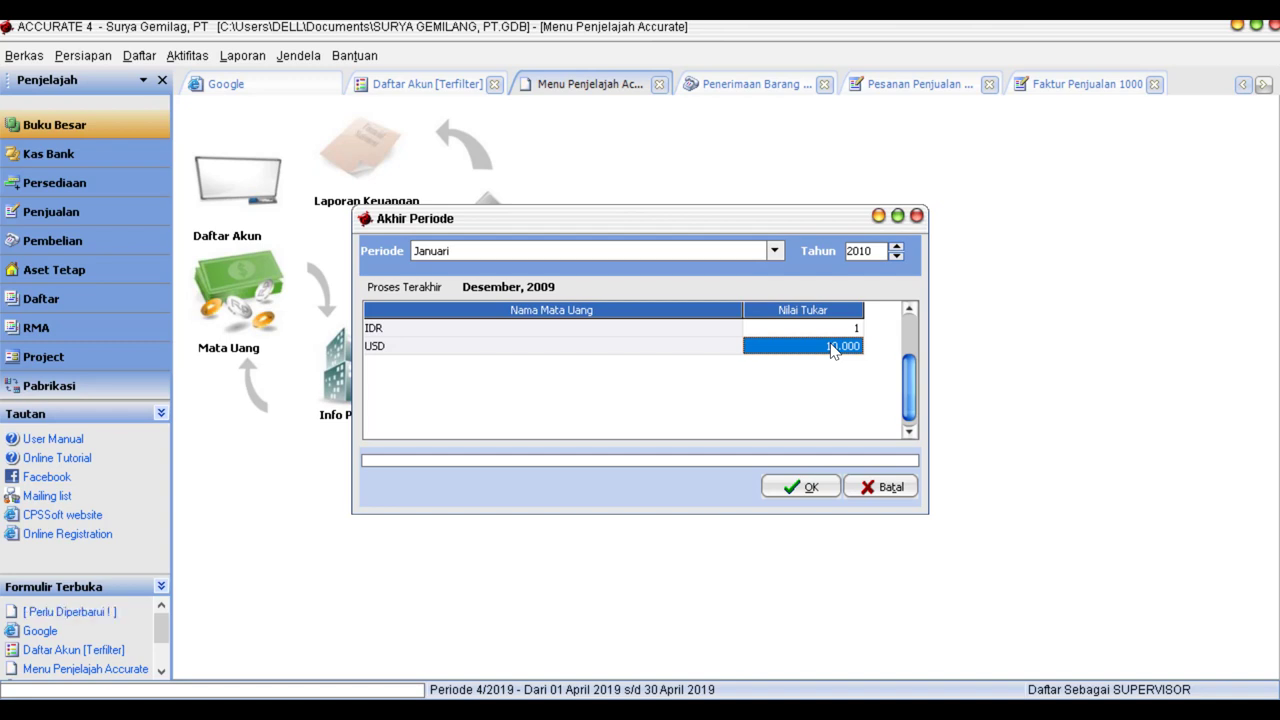
left_click(789, 495)
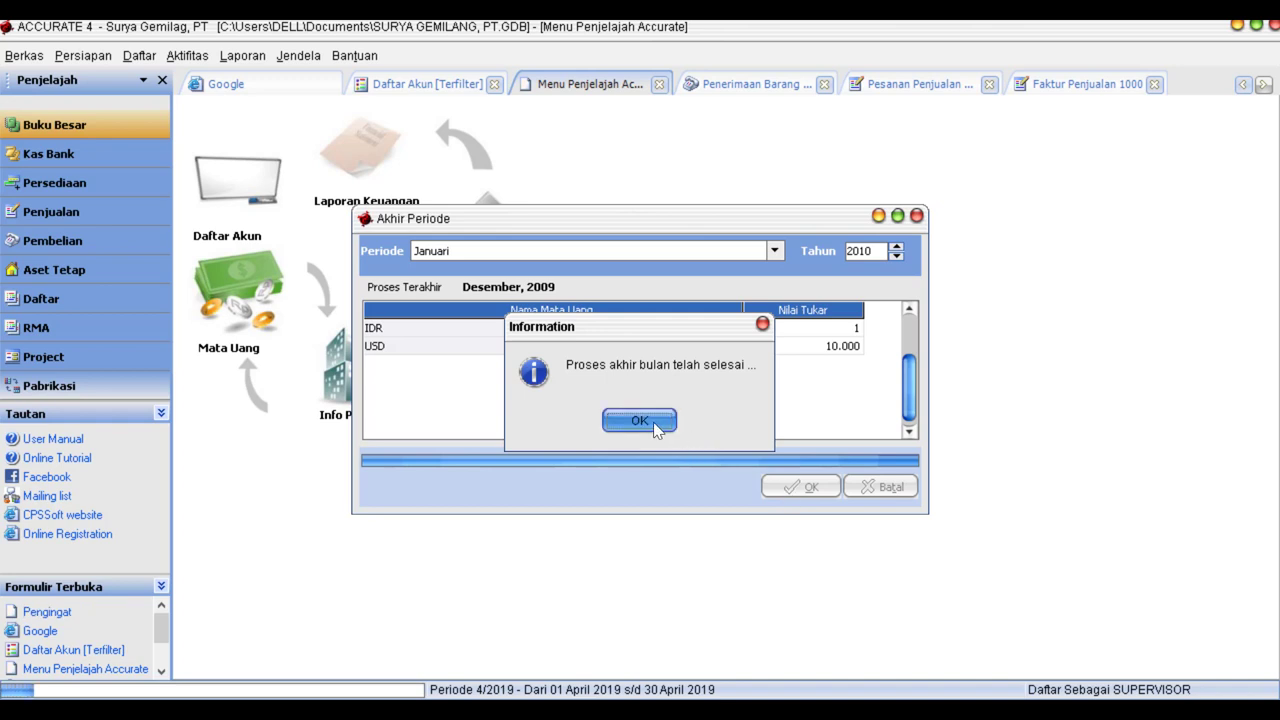
left_click(652, 424)
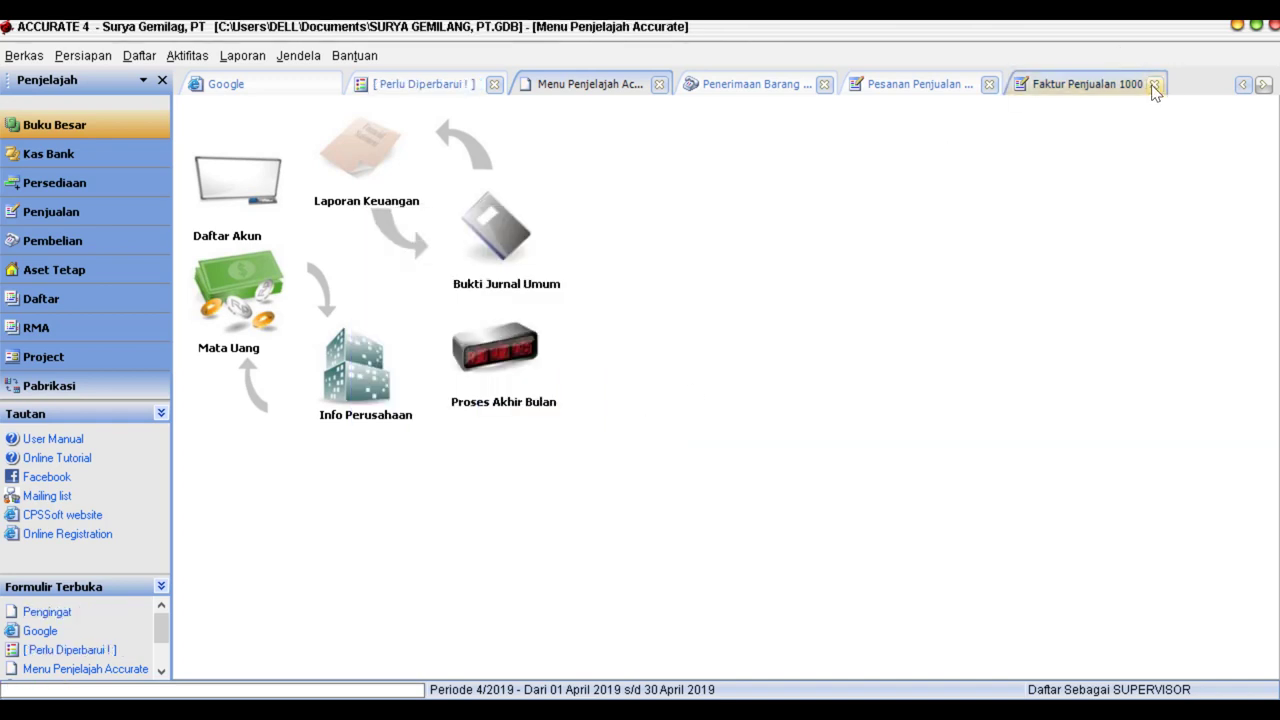
Close all open transaction forms and explorer windows left from the data entry.
left_click(1155, 90)
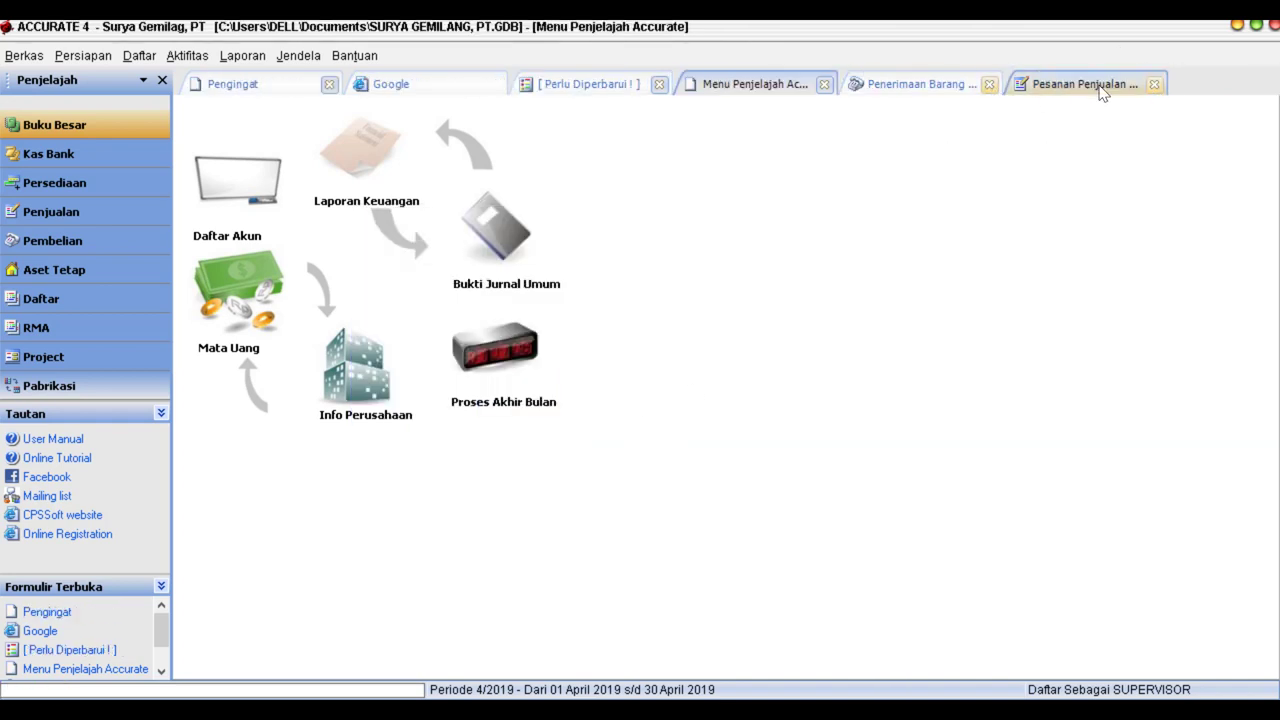
left_click(298, 56)
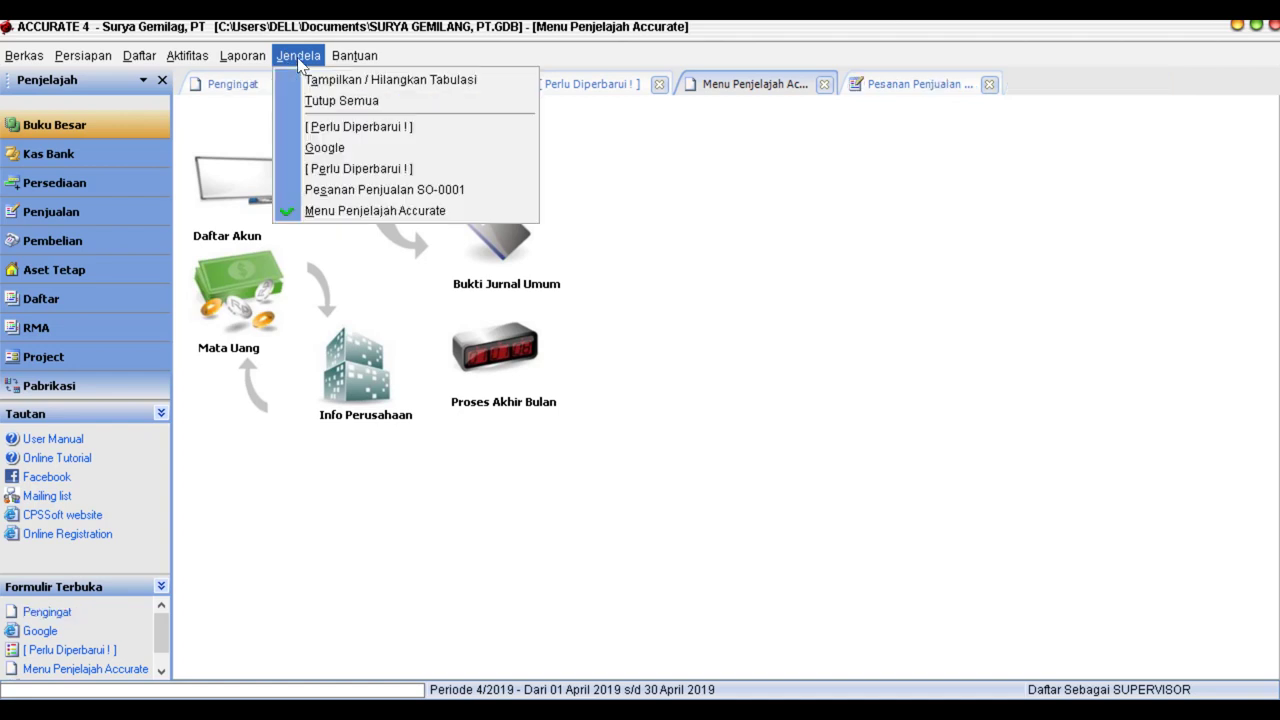
left_click(333, 102)
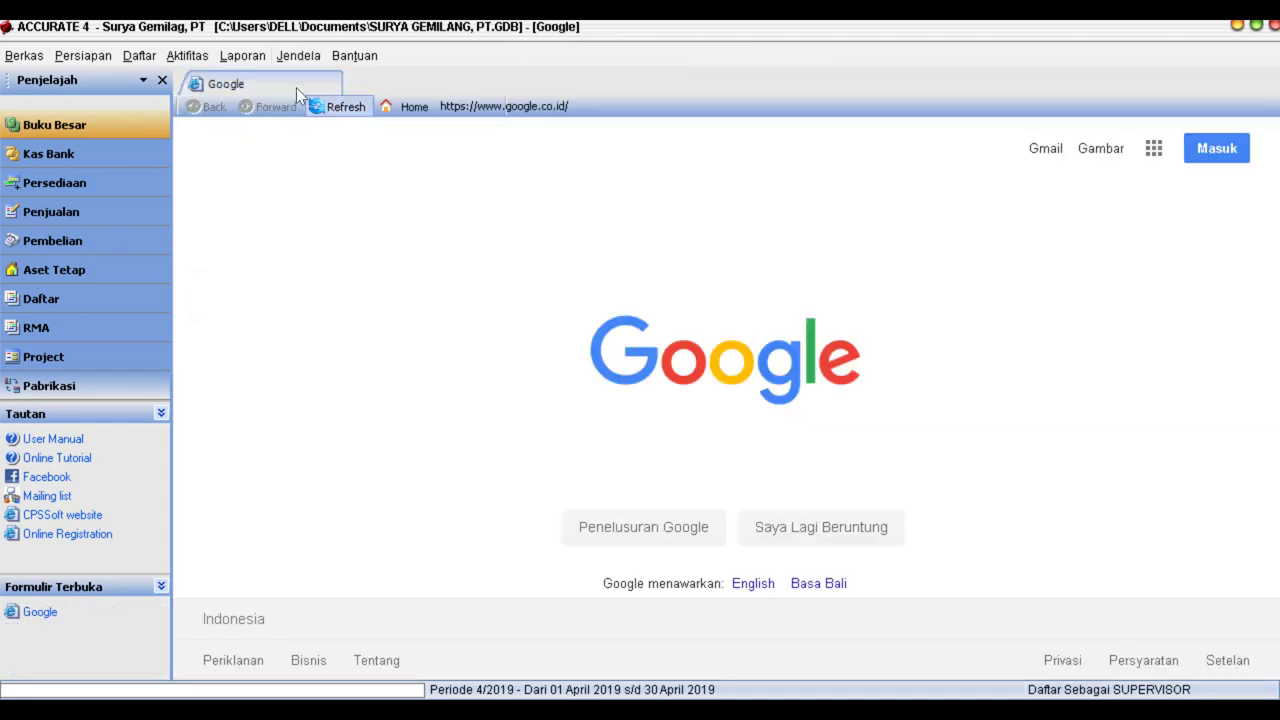
Generate the Laba/Rugi (Standar) report for 1 to 31 January 2010 and review it down to the net profit lines.
left_click(242, 56)
left_click(266, 79)
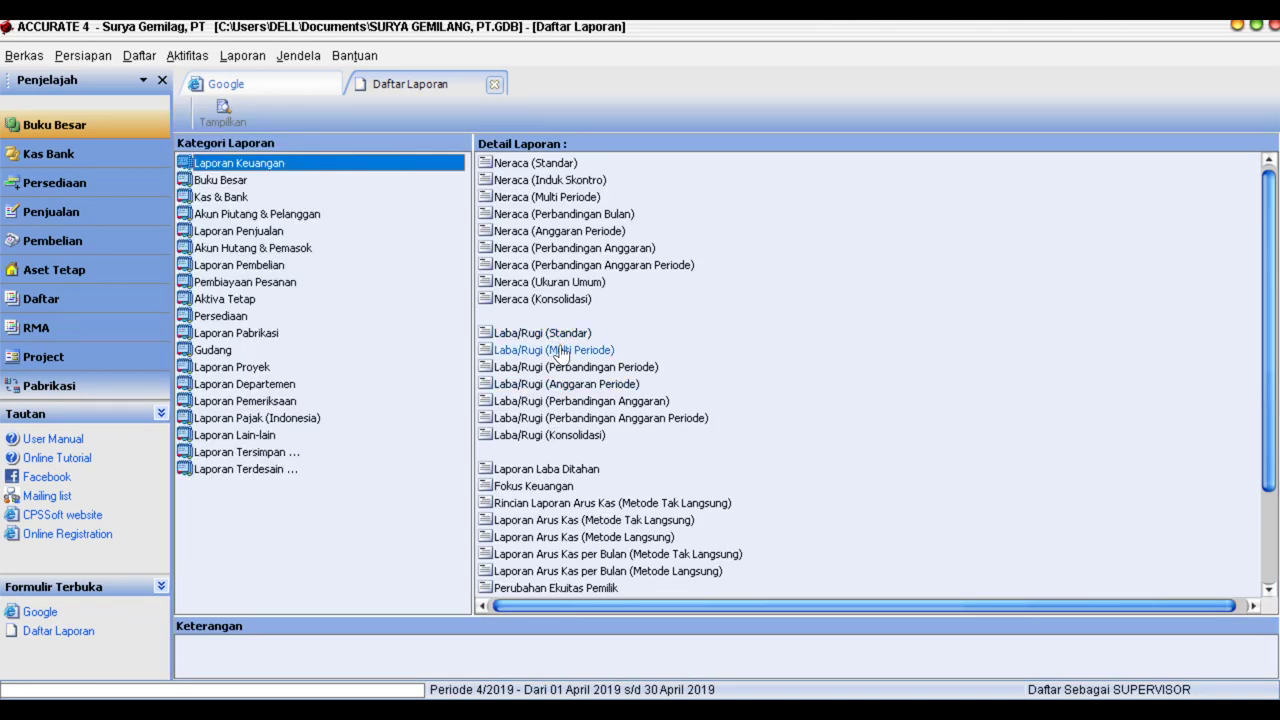
left_click(558, 333)
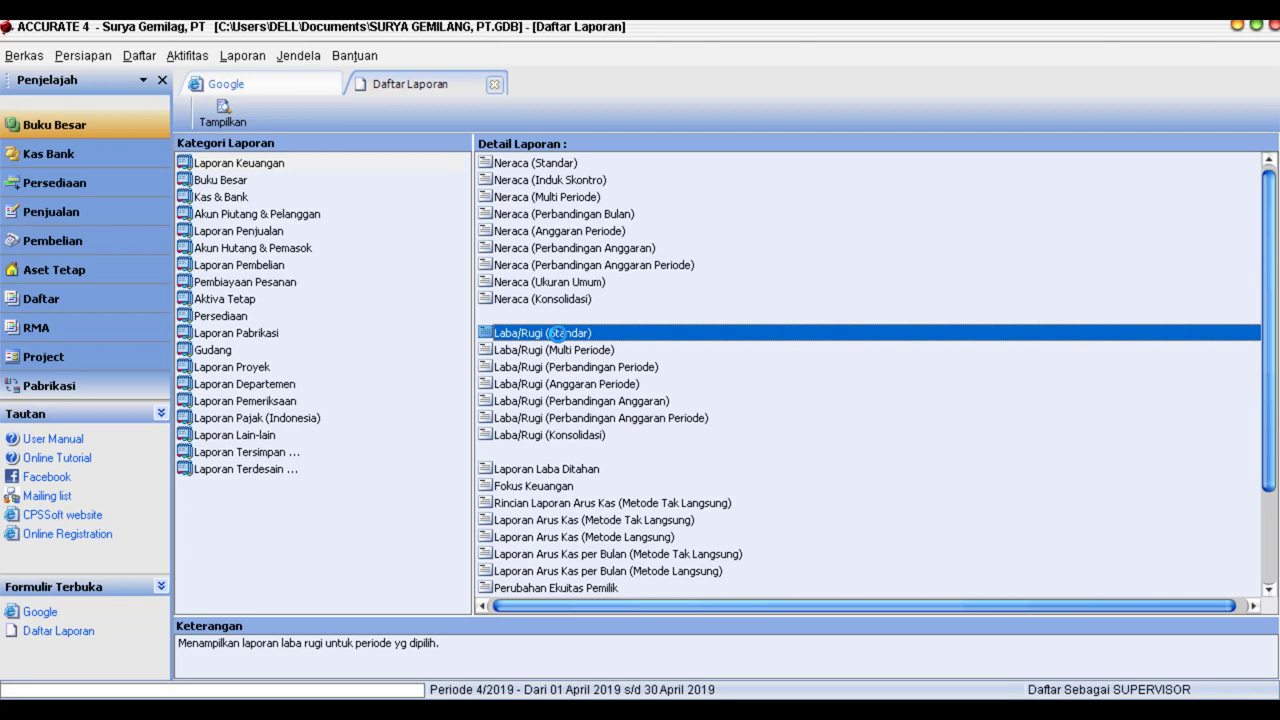
double_click(558, 333)
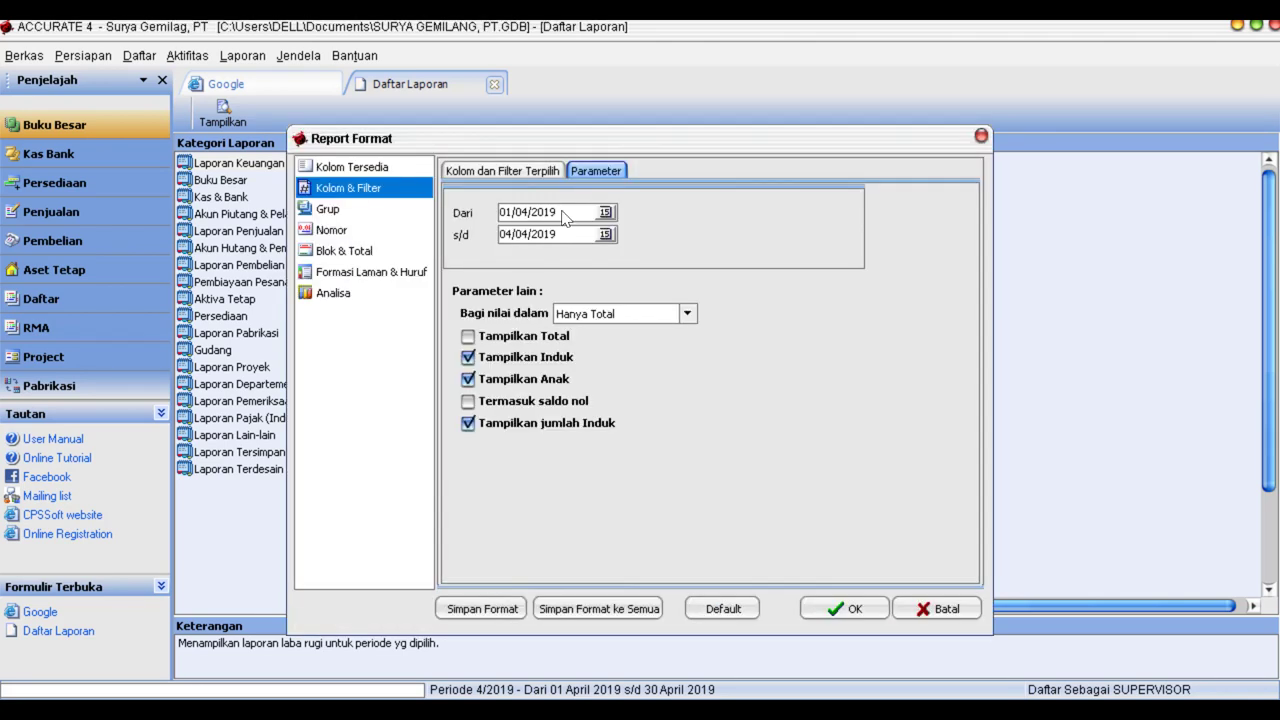
left_click_drag(566, 212, 460, 200)
type("0")
left_click_drag(556, 234, 461, 232)
type("31")
left_click(840, 608)
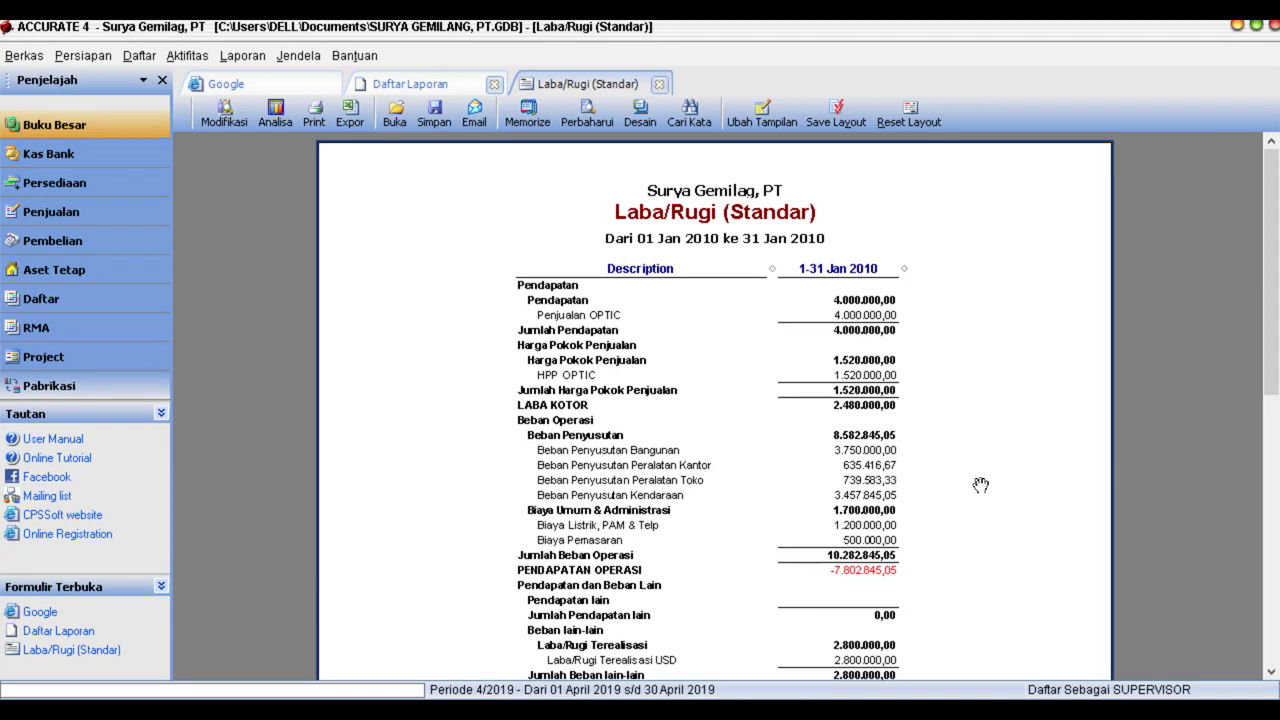
scroll(980, 485, "down", 3)
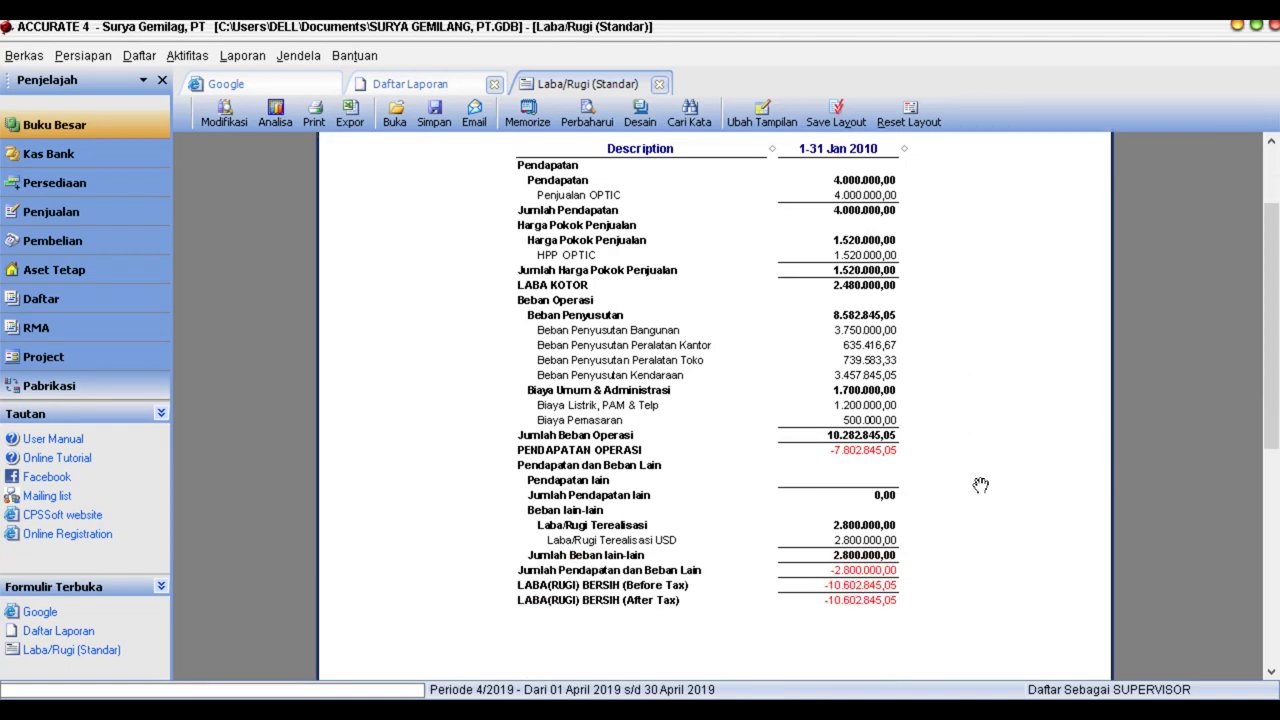
Generate the Neraca (Induk Skontro) report as of 31/10/2010 with Tampilkan Anak enabled, and review both sides of the balance sheet.
left_click(428, 84)
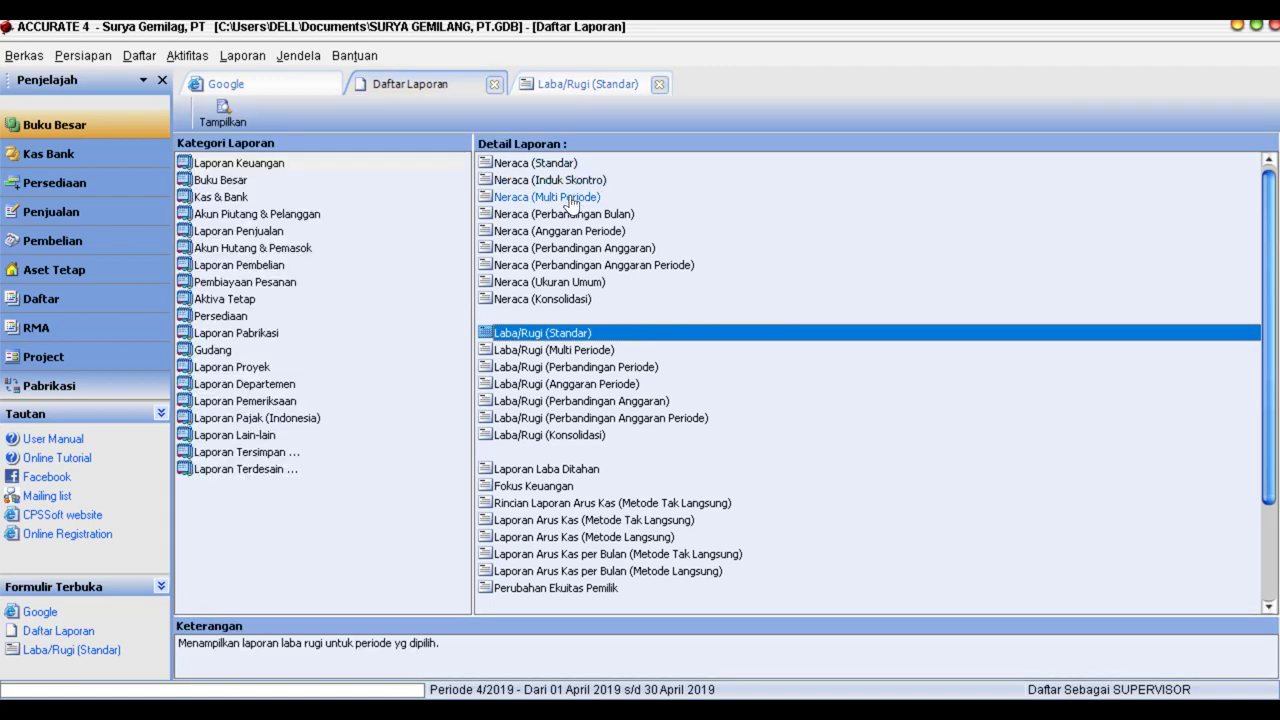
left_click(566, 180)
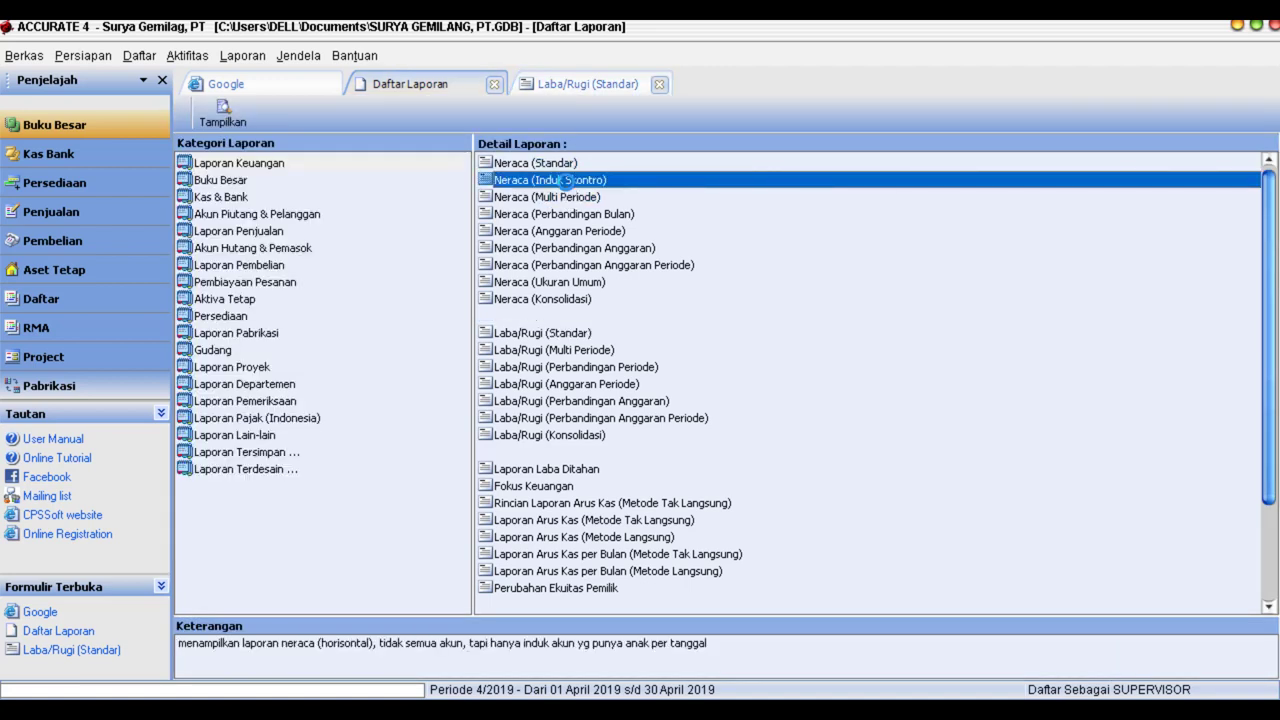
double_click(566, 180)
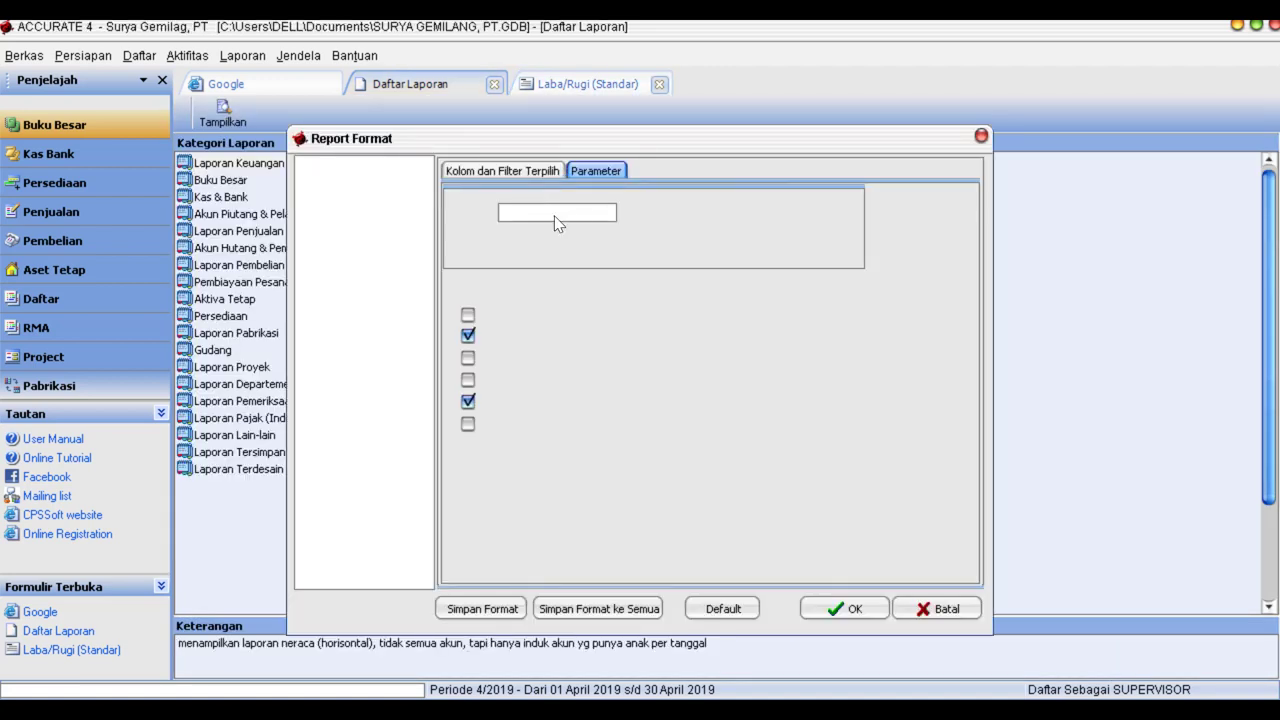
type("31/10/2010")
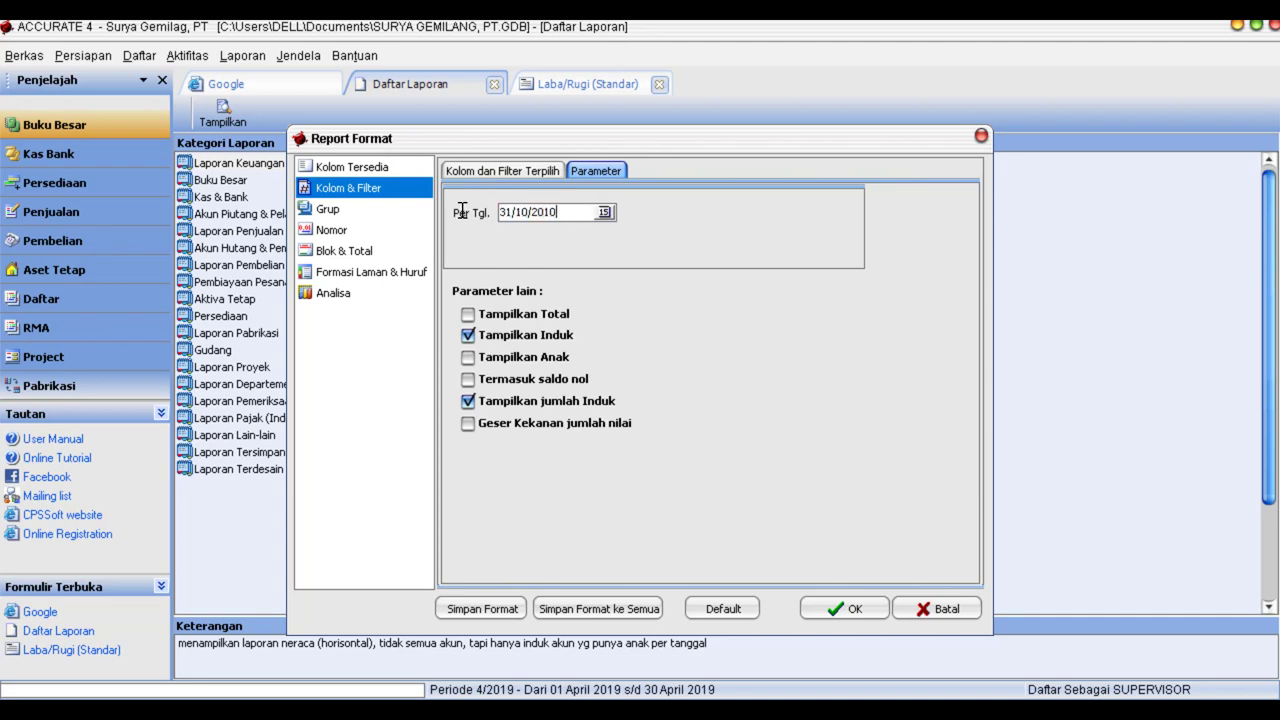
left_click(470, 357)
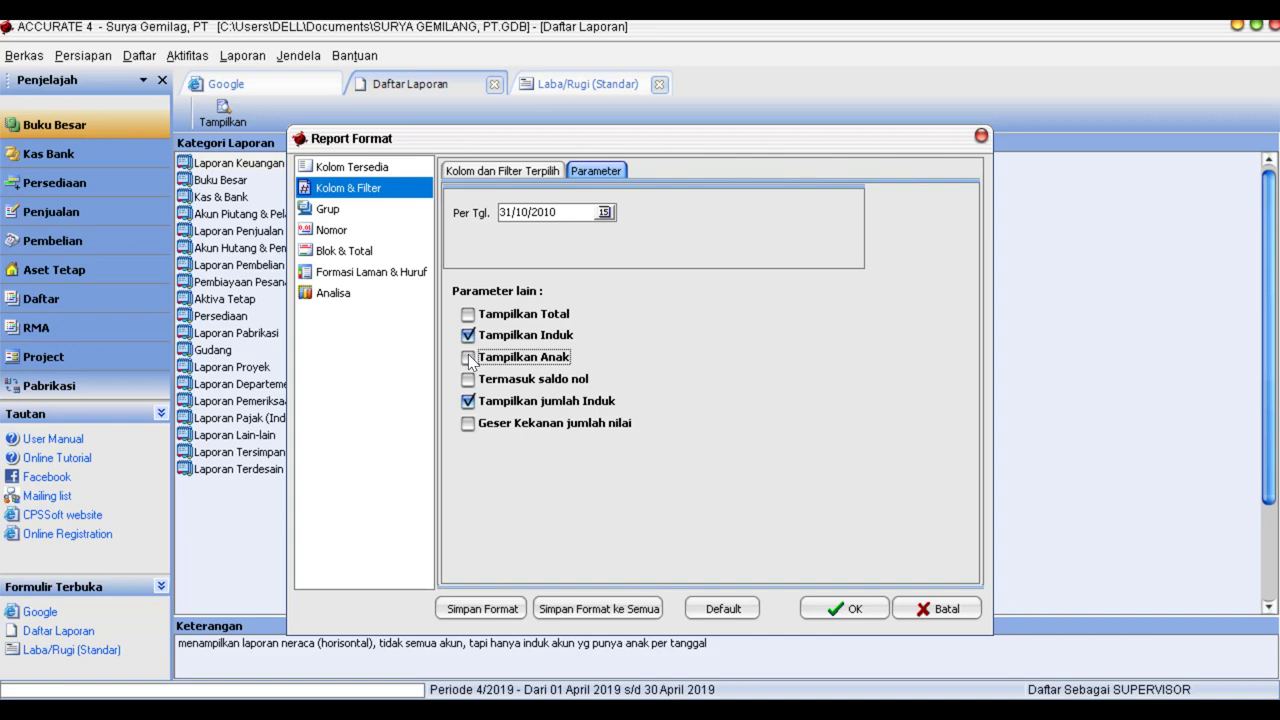
left_click(838, 610)
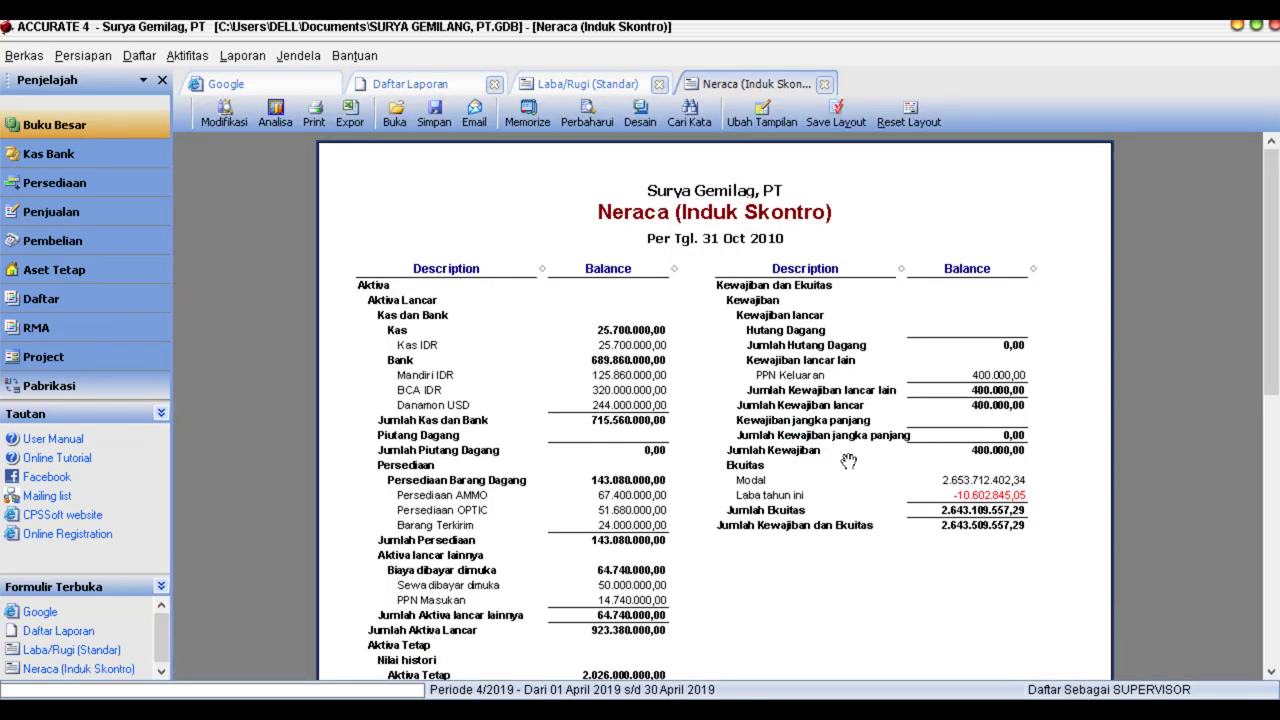
scroll(848, 461, "down", 3)
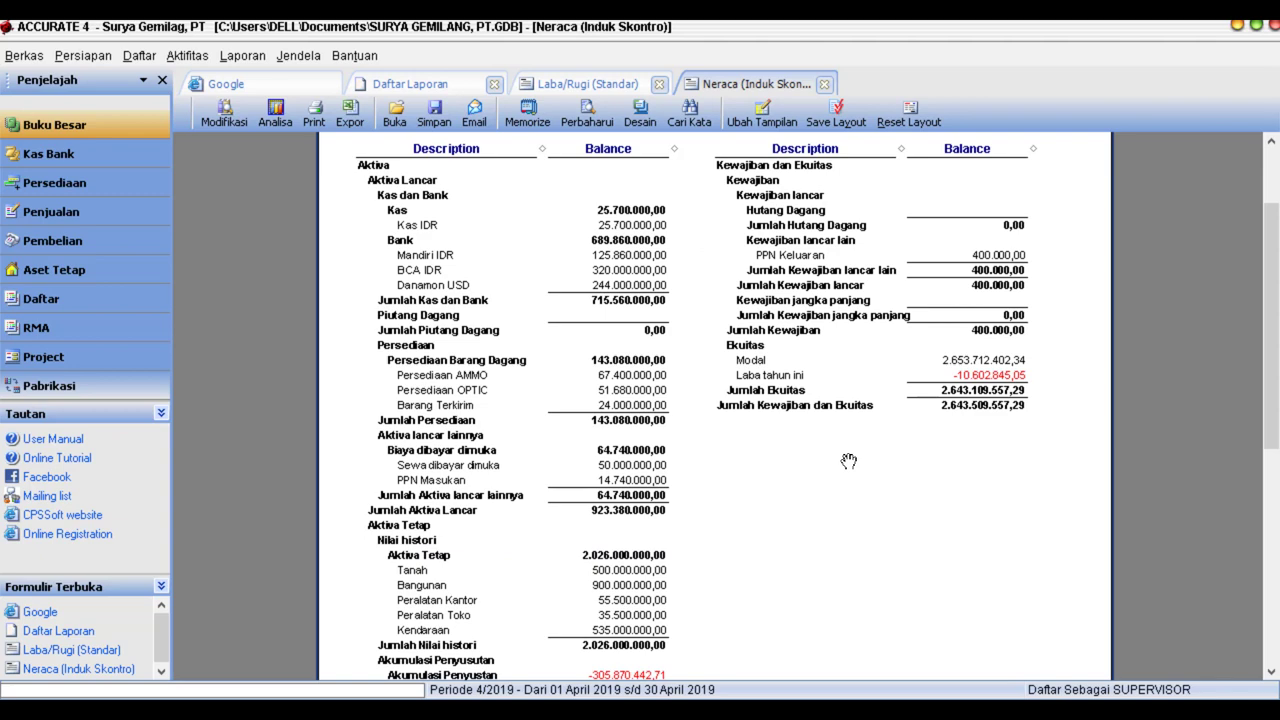
scroll(848, 461, "down", 3)
scroll(848, 461, "down", 2)
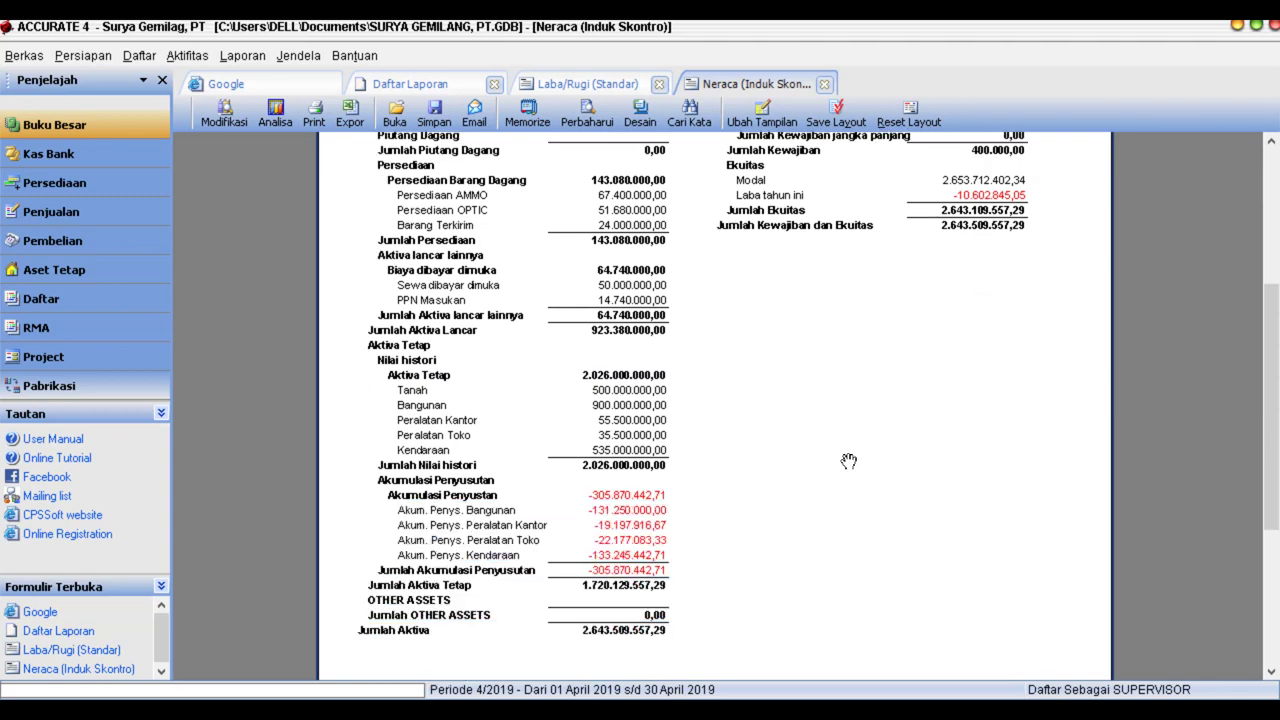
scroll(848, 461, "up", 7)
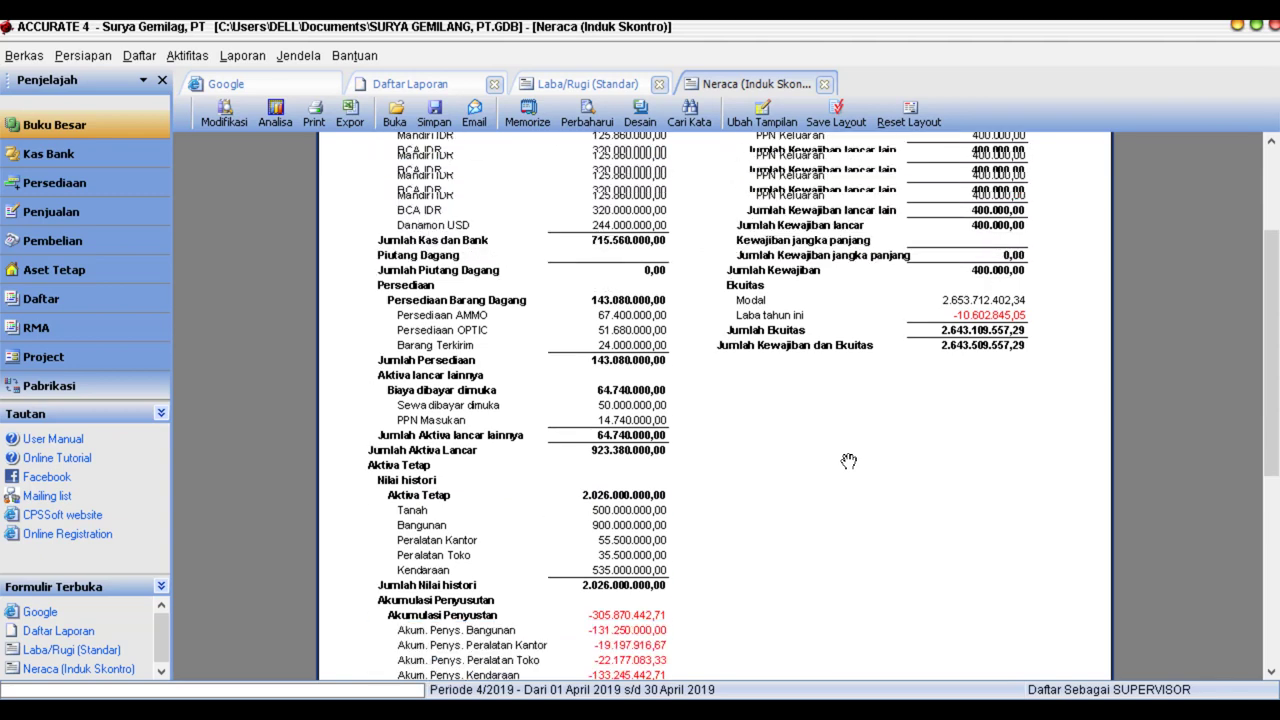
Close the balance sheet, the profit and loss report and the report list.
left_click(825, 85)
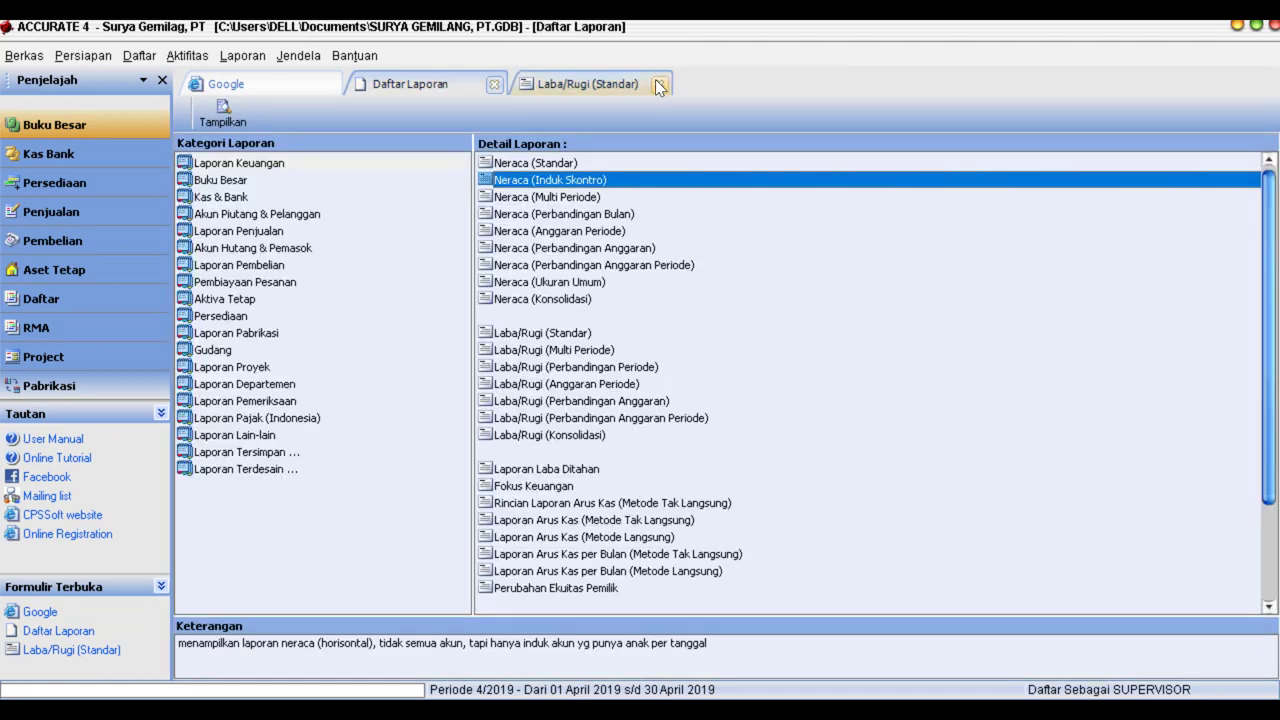
left_click(659, 84)
left_click(494, 86)
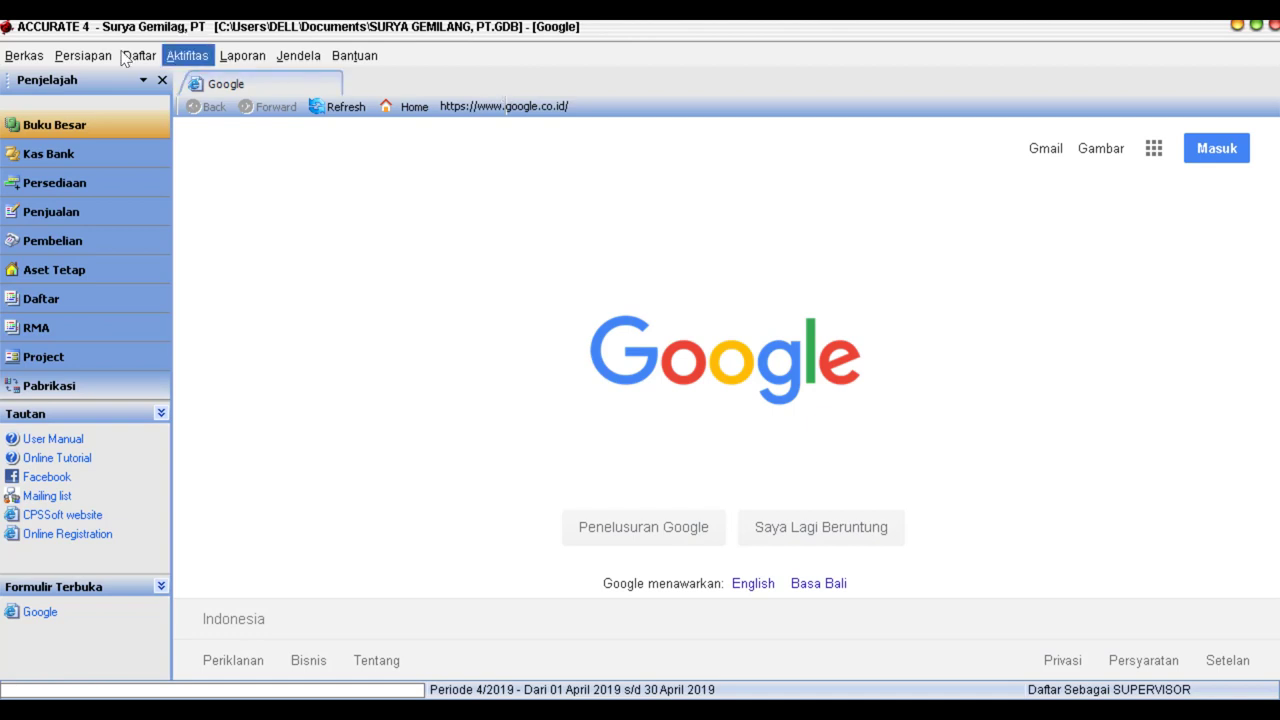
Exit the program, accepting the backup of the company data to SURYA GEMILANG, PT Thursday.gbk.
left_click(36, 57)
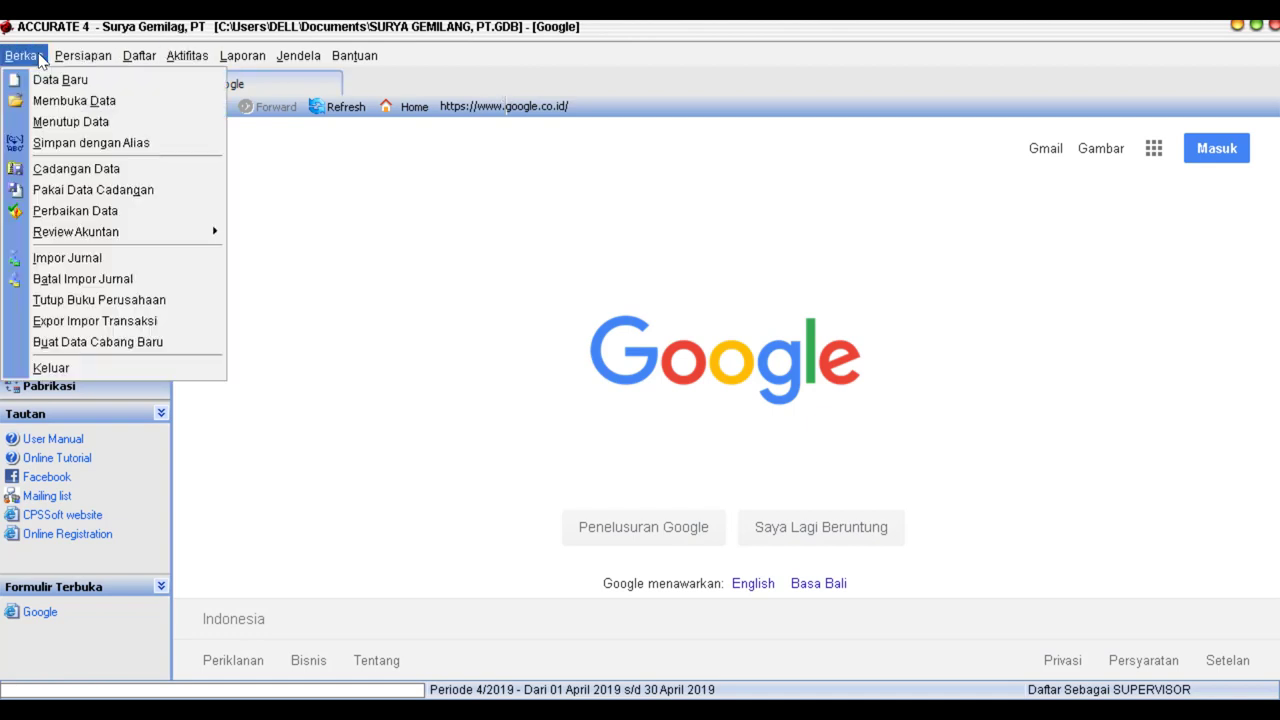
left_click(51, 365)
left_click(596, 420)
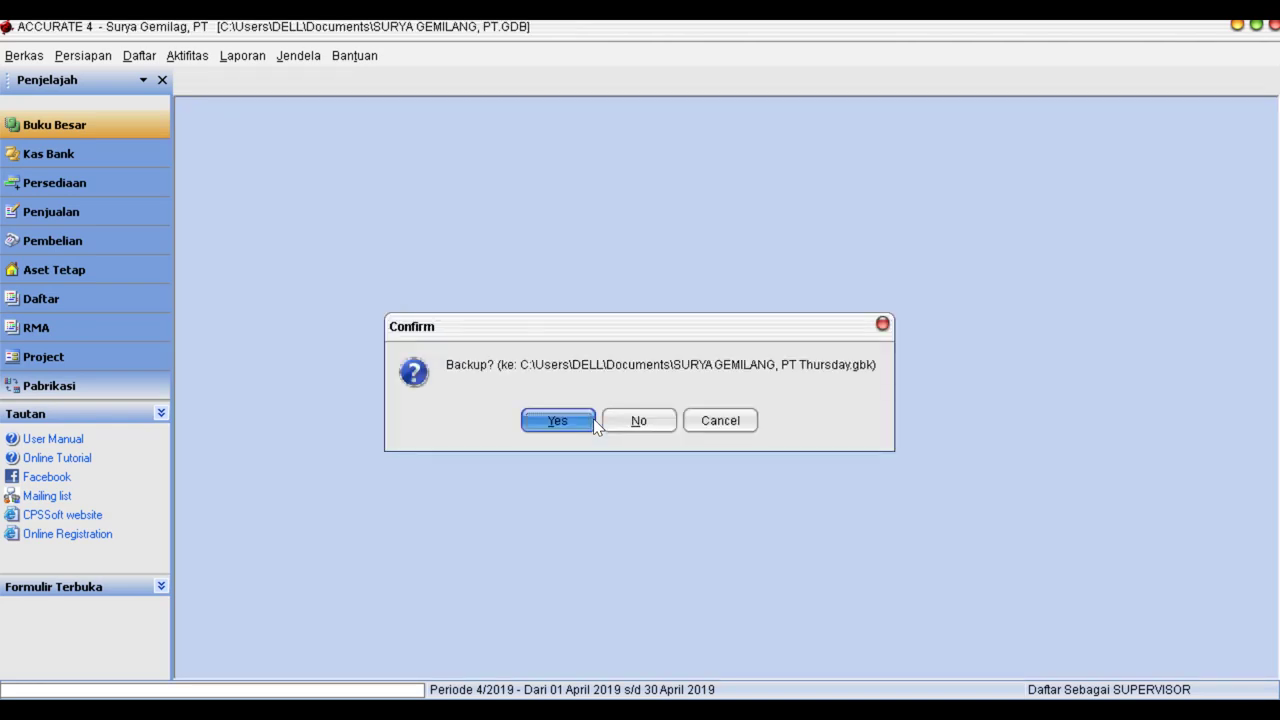
left_click(558, 421)
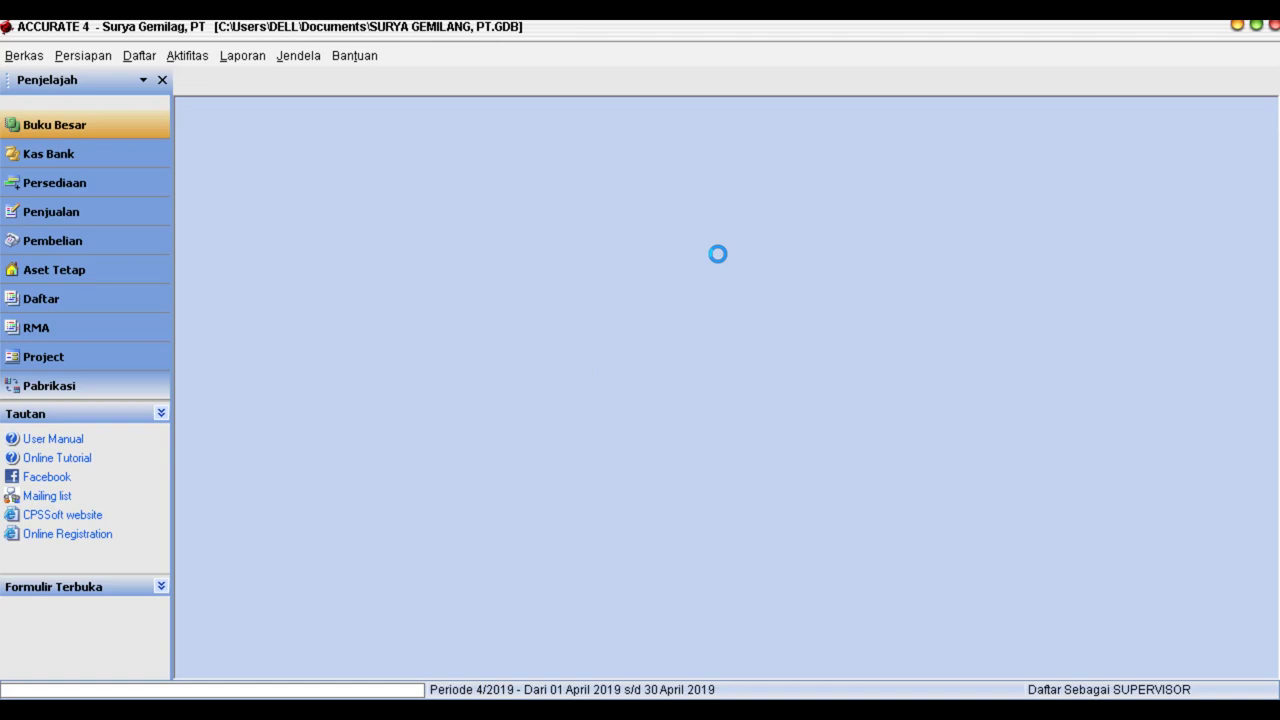
left_click(632, 412)
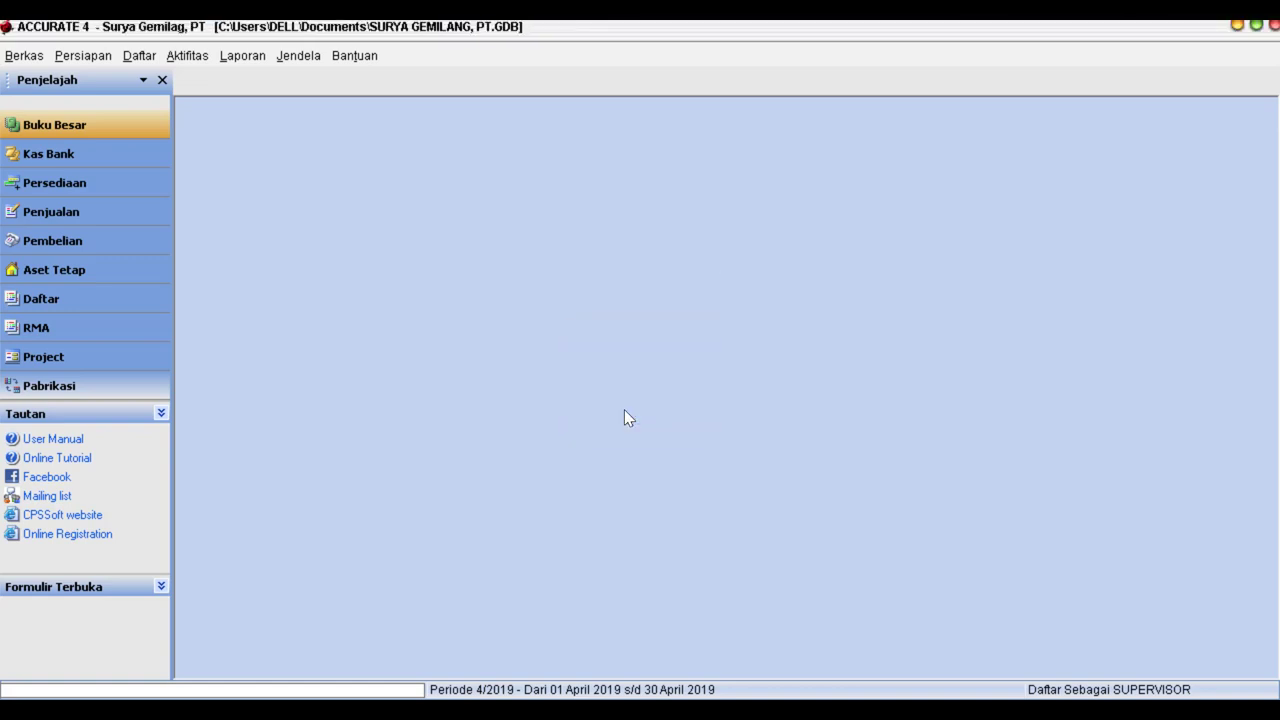